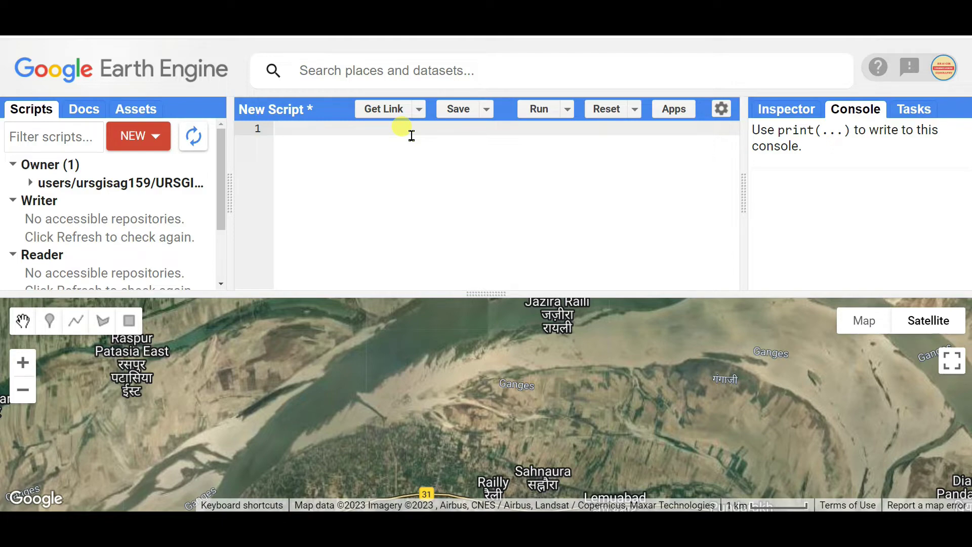
Step: Write the opening comment '// Training data adding process for image classification' and enlarge the map panel
text(// Training data adding process)
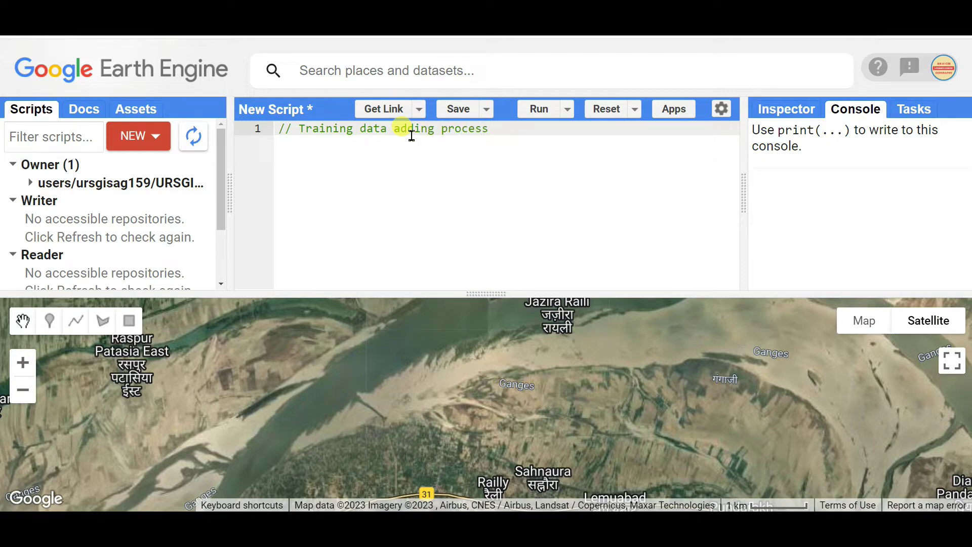
text( f)
text(or imag)
text(e class)
text(oi)
key(BackSpace)
key(BackSpace)
text(ific)
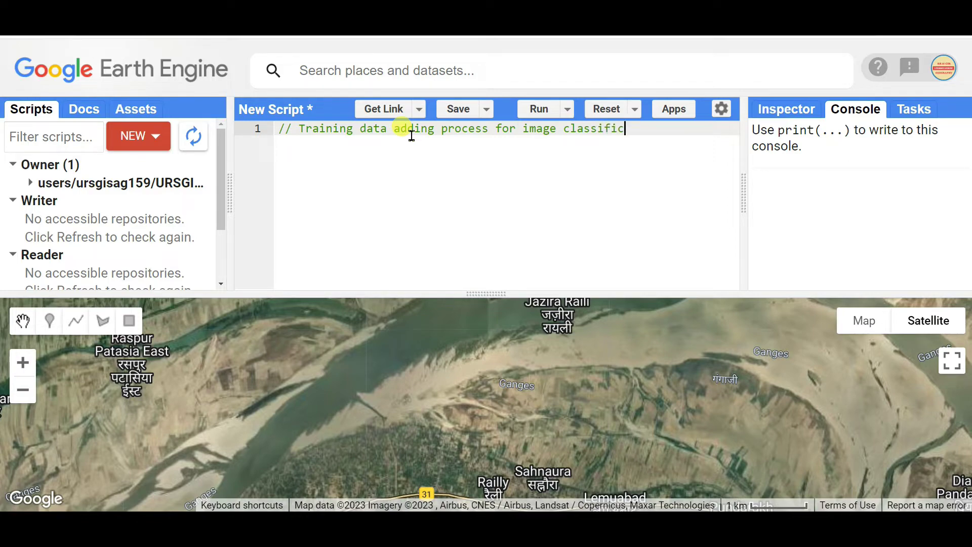
text(ation)
key(Return)
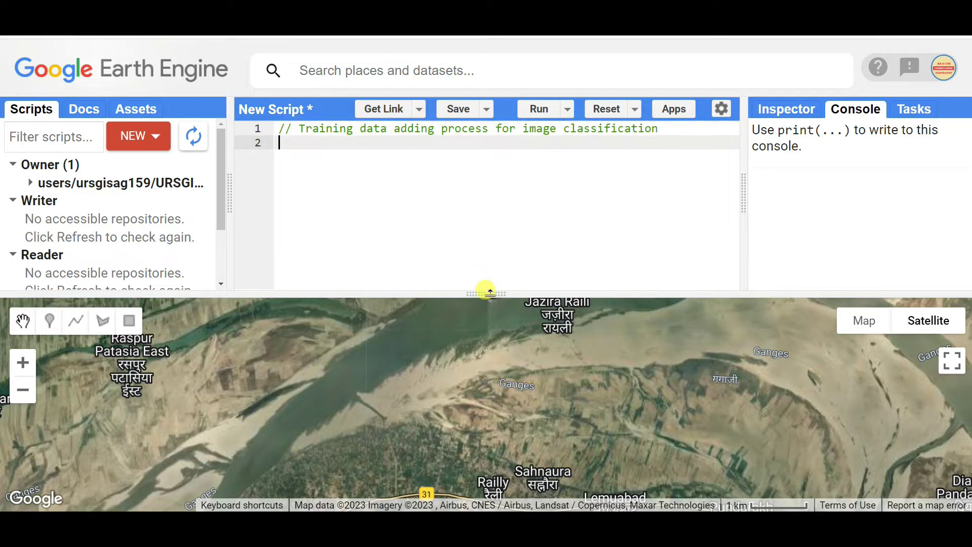
drag(486, 292, 487, 152)
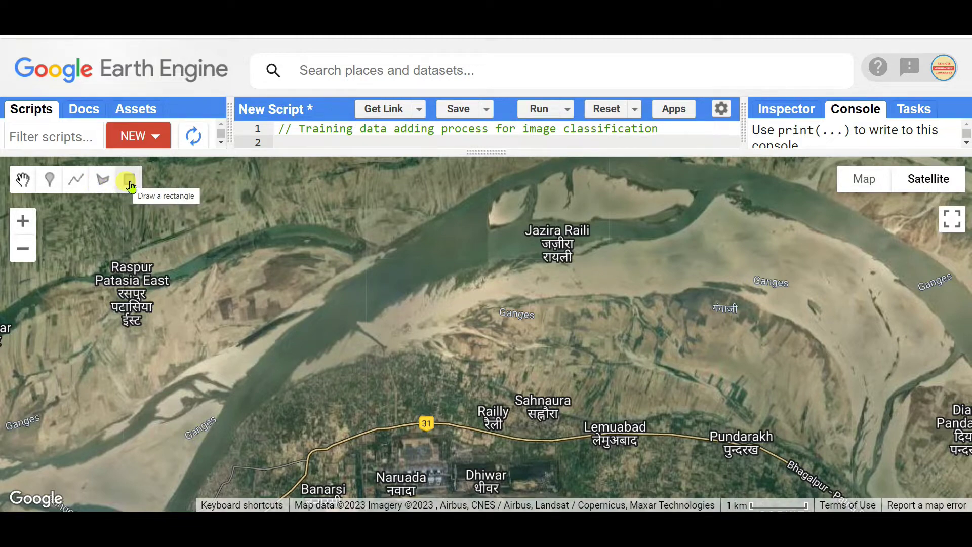
Step: Draw a seven-corner polygon around the river bend from near Raspur to Banarsi, closing it on the first corner
click(103, 181)
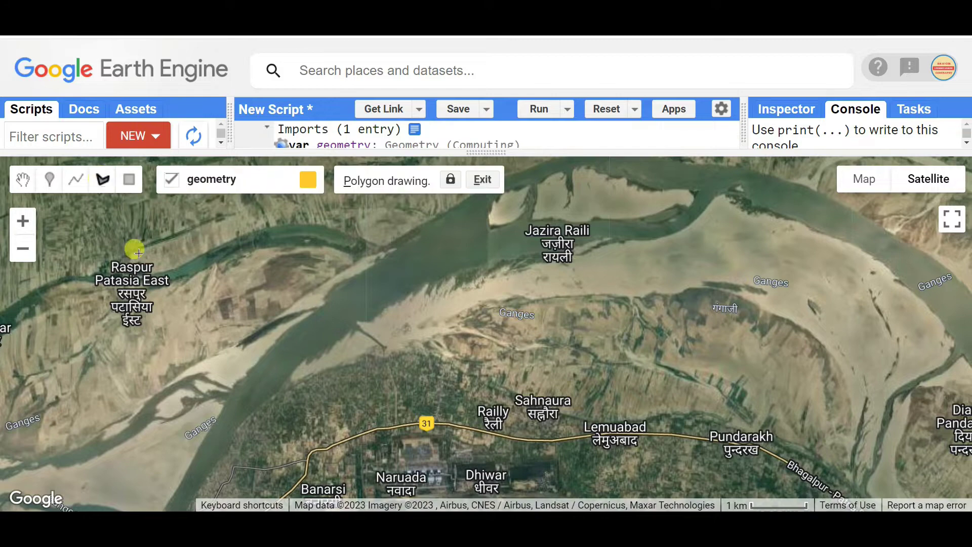
click(171, 259)
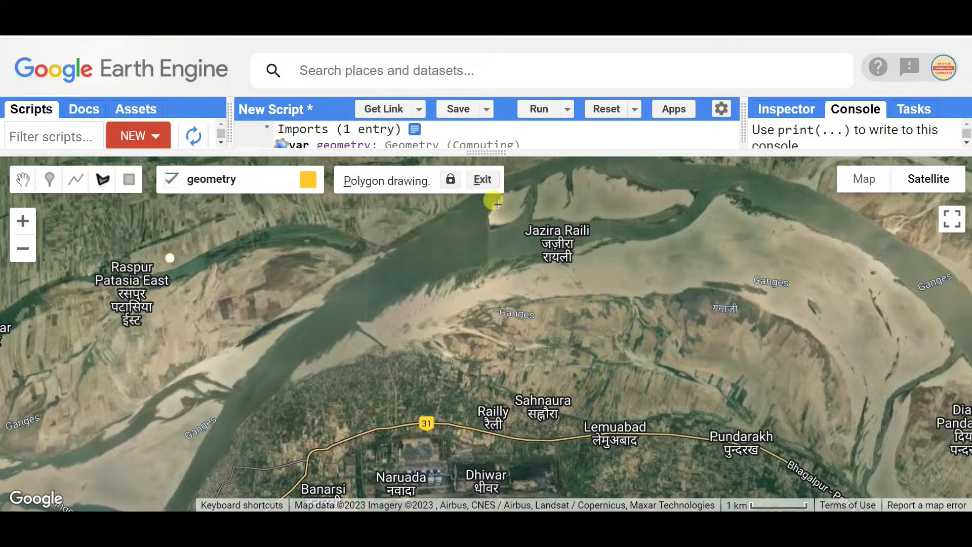
click(519, 170)
click(849, 229)
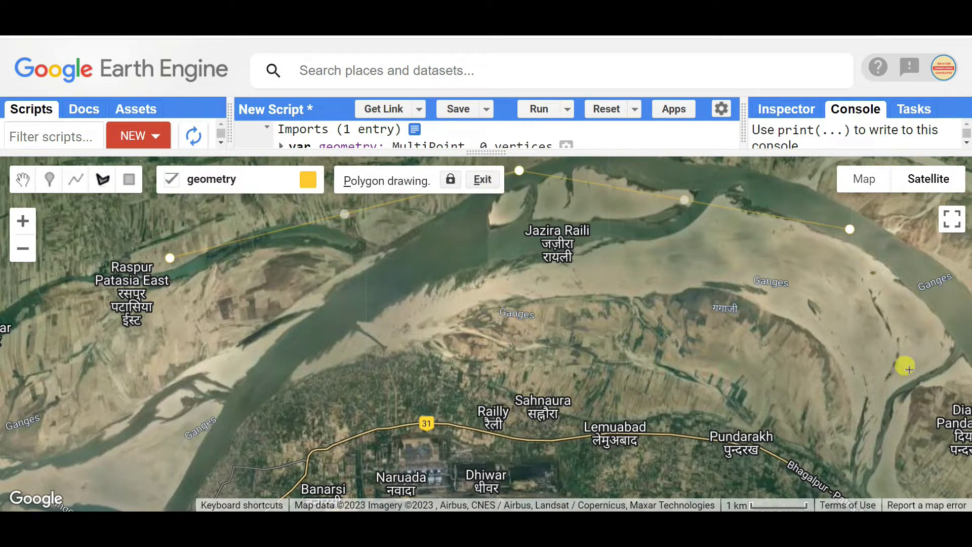
click(926, 406)
click(838, 480)
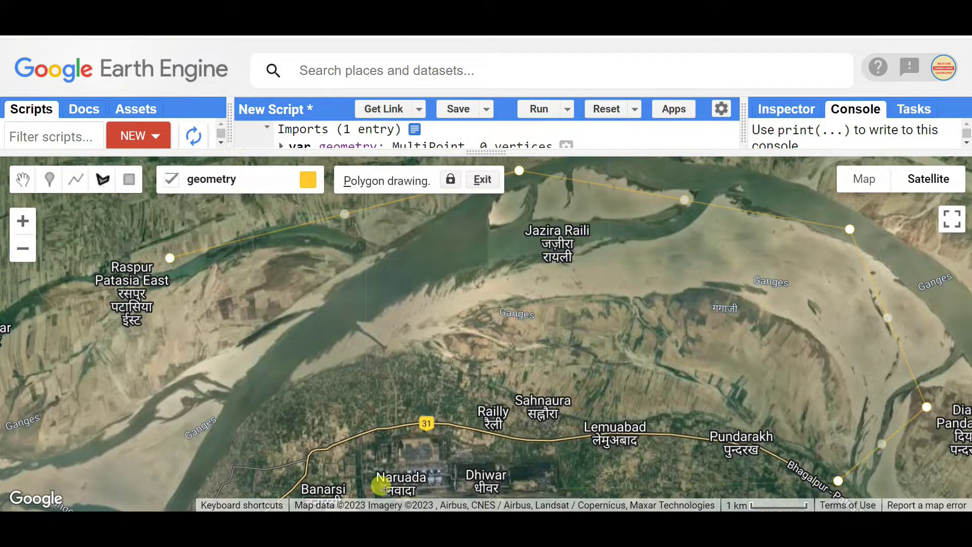
click(259, 475)
click(68, 376)
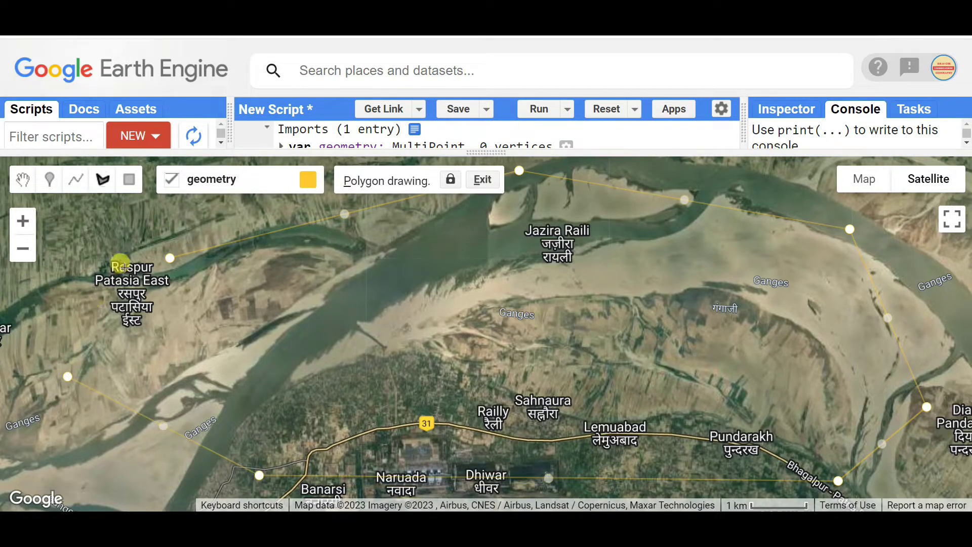
click(170, 257)
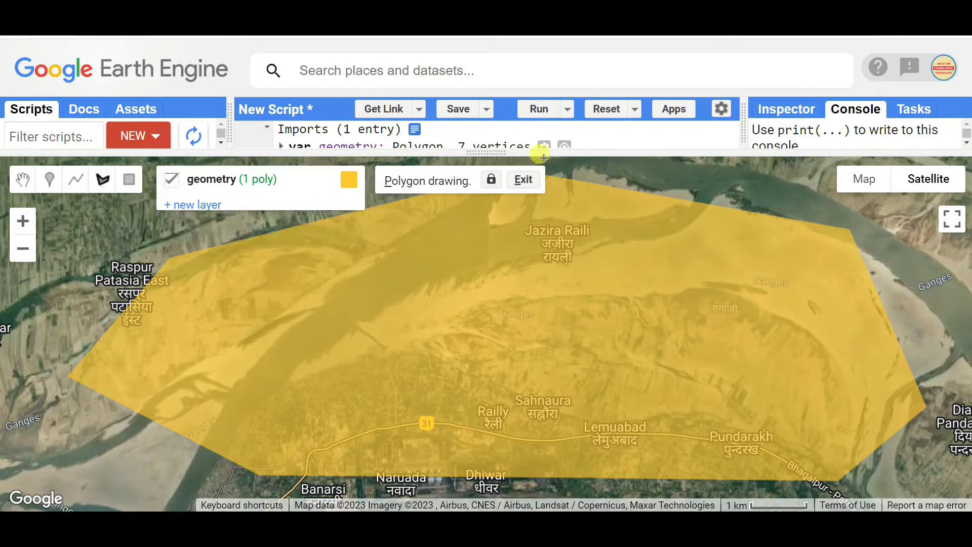
drag(459, 148, 491, 201)
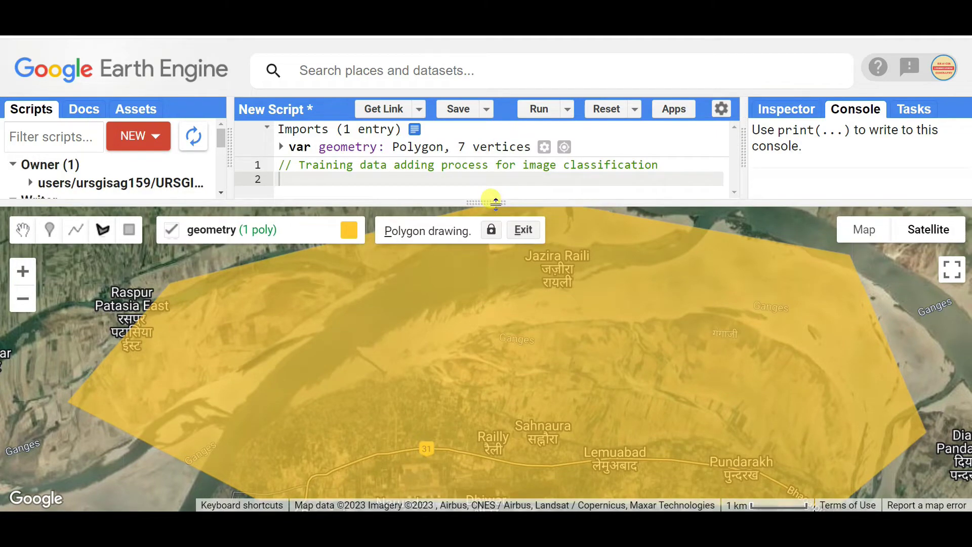
Step: Rename the geometry import to Study_area and toggle its map layer off and back on
click(345, 146)
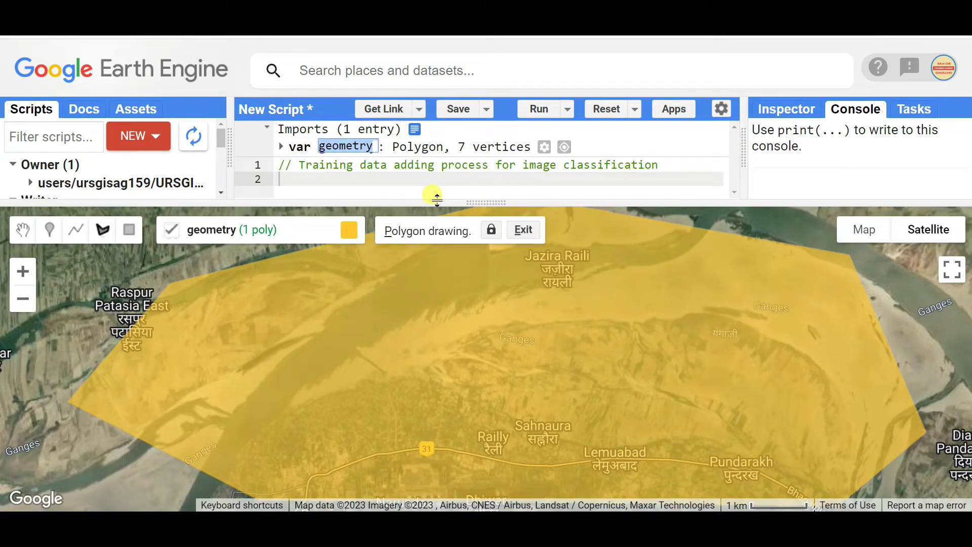
text(Study)
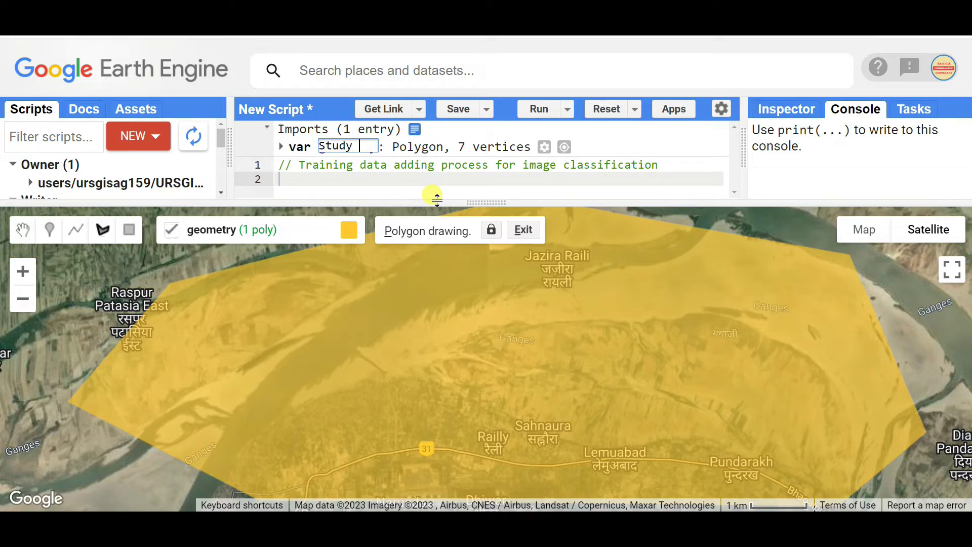
text(_area)
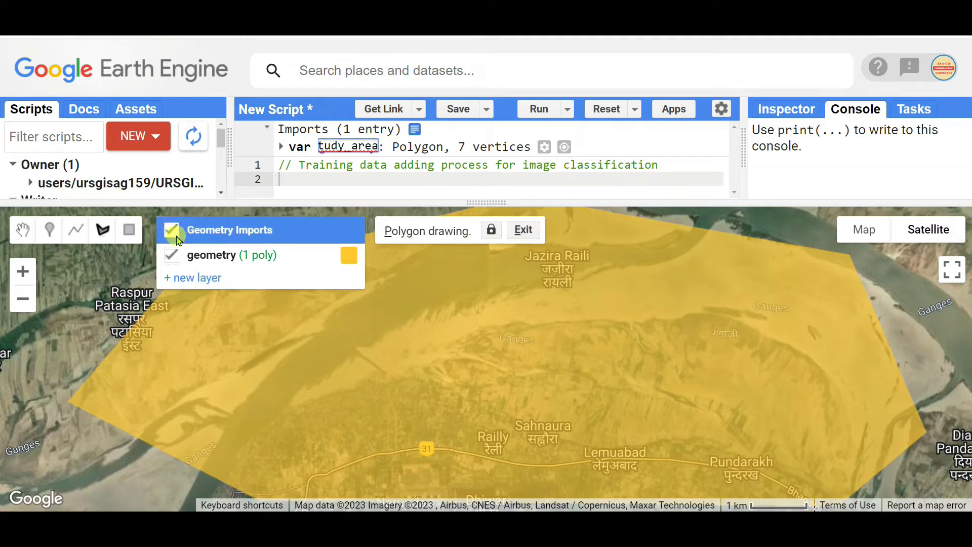
click(171, 254)
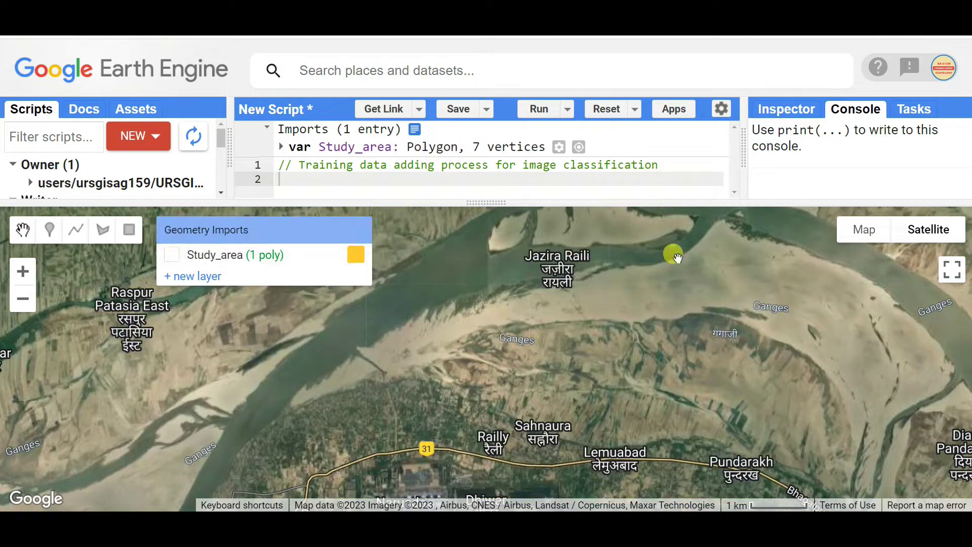
click(172, 255)
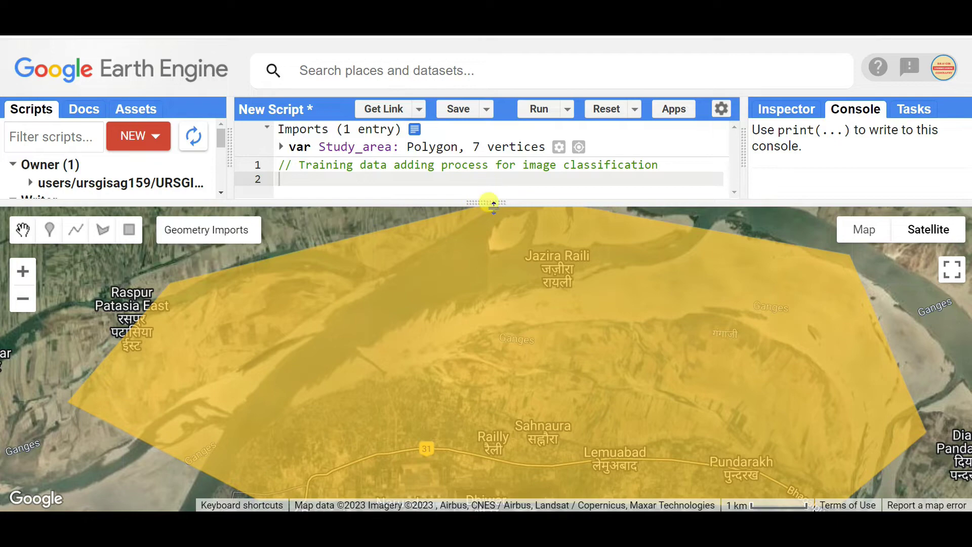
drag(492, 202, 487, 250)
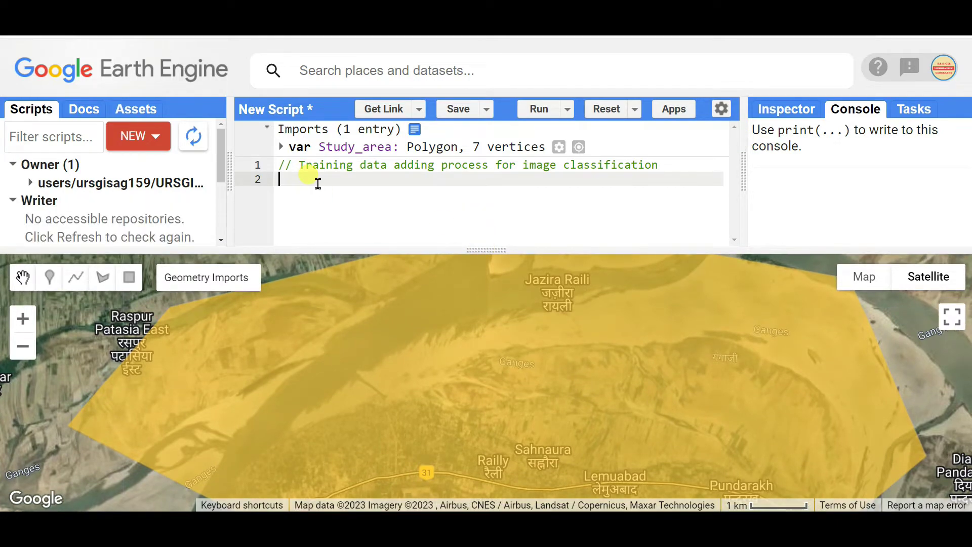
Step: Add Map.addLayer(Study_area) on line 2, pasting in the import name
text(Map.)
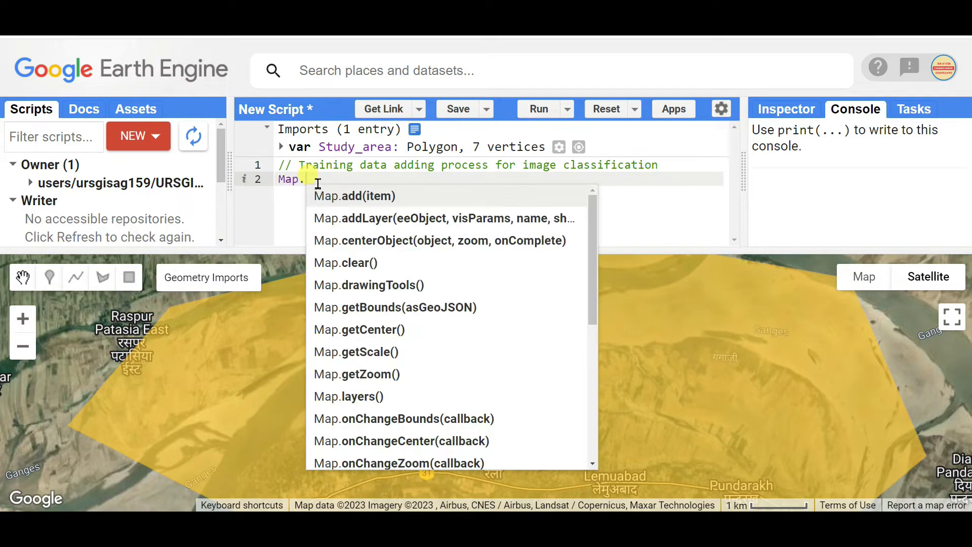
click(407, 217)
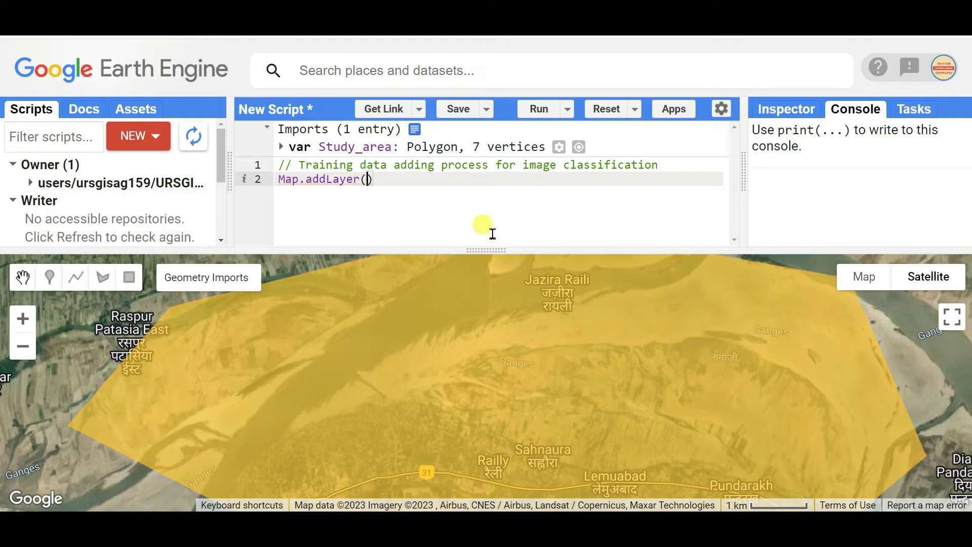
click(378, 148)
key(ctrl+c)
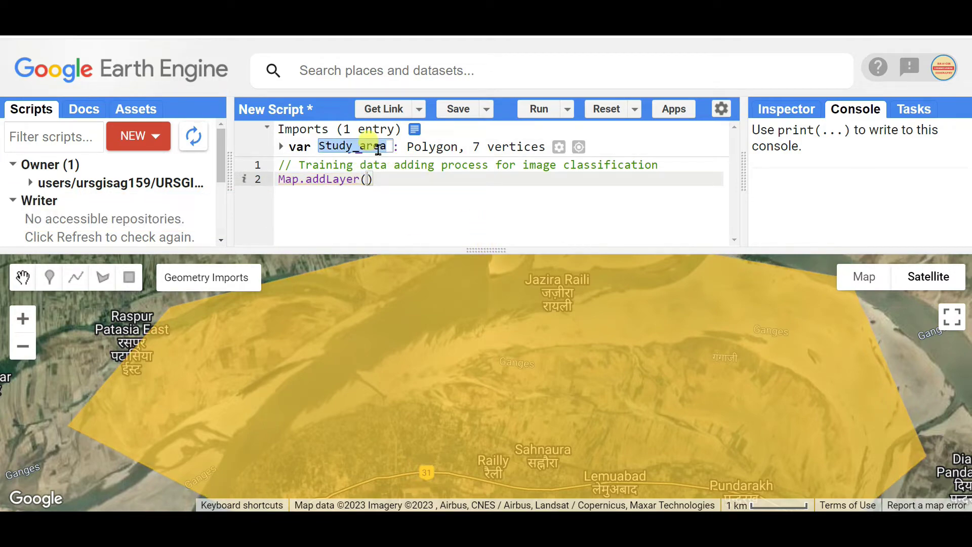
click(369, 181)
key(ctrl+v)
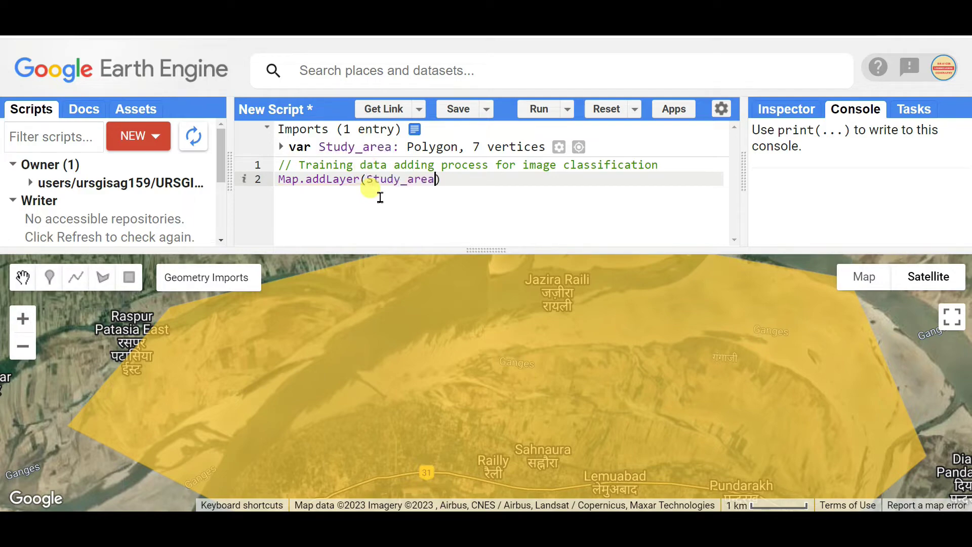
click(453, 184)
key(Return)
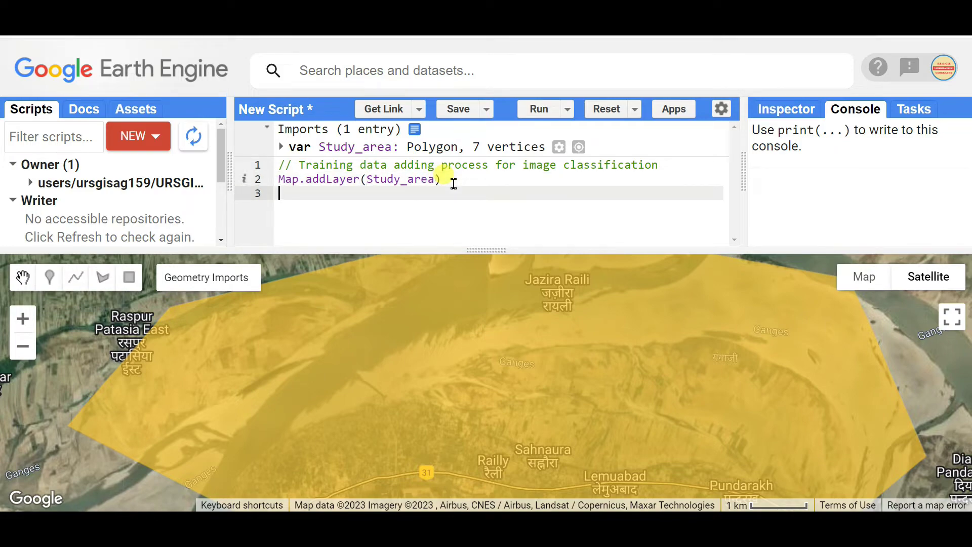
Step: Add Map.centerObject(Study_area, 11) on line 3 to centre the map at zoom 11
text(Map.)
click(441, 252)
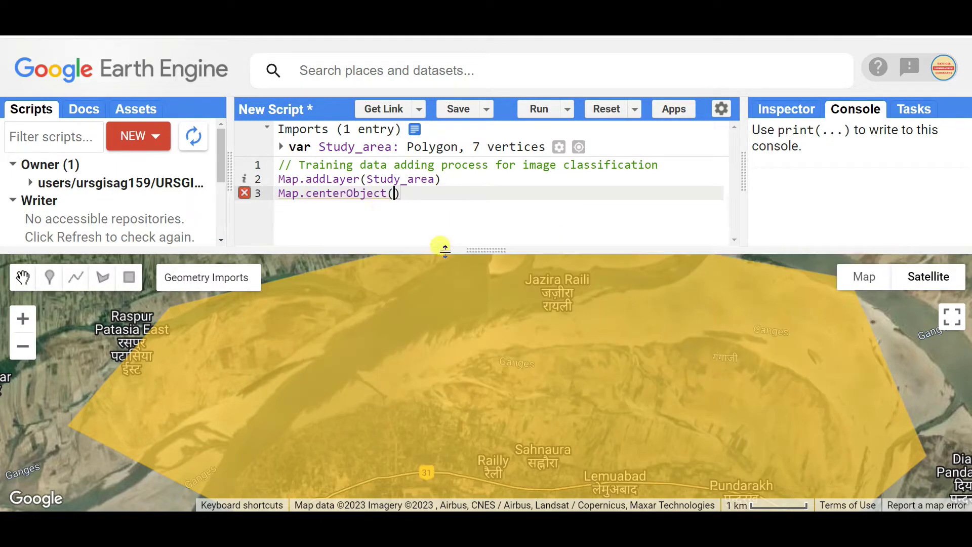
click(390, 180)
click(449, 183)
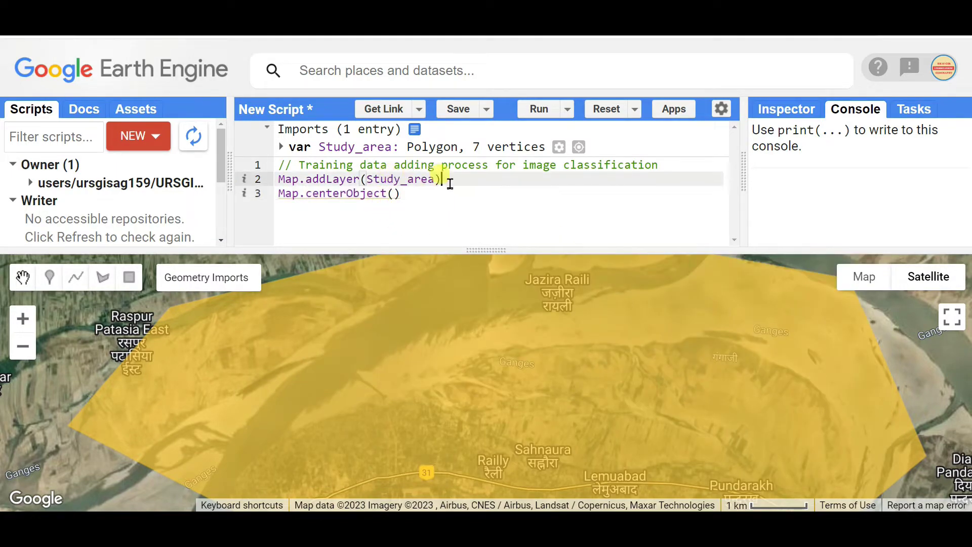
click(384, 147)
key(ctrl+c)
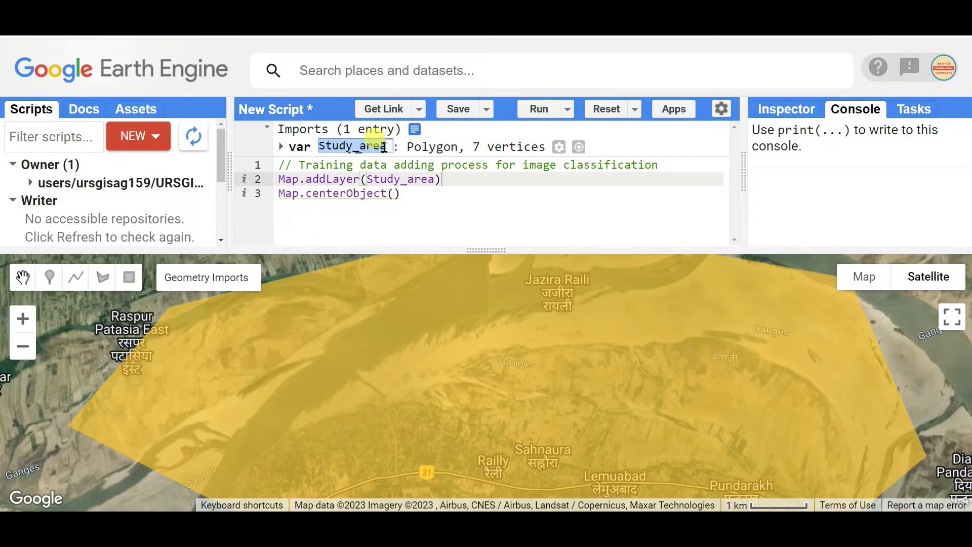
click(394, 193)
key(ctrl+v)
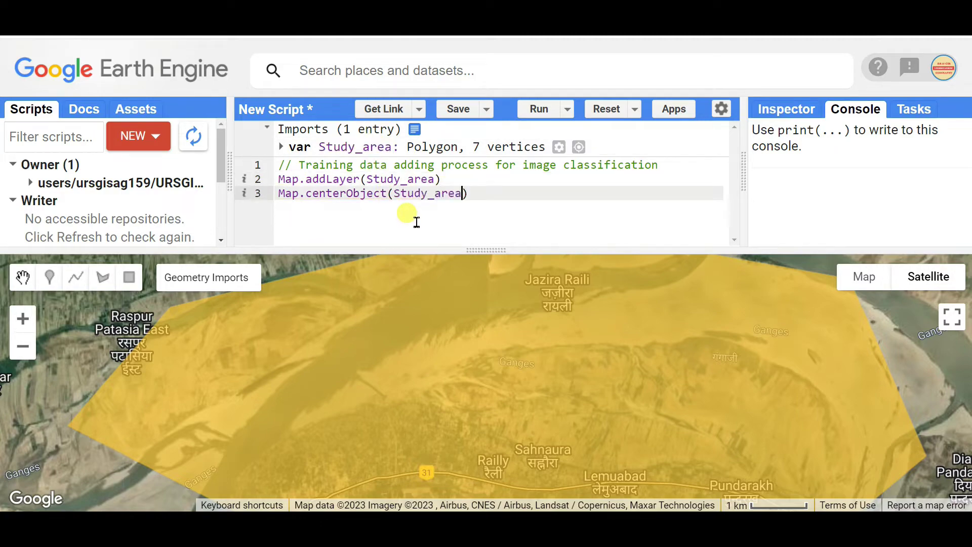
text(, 11)
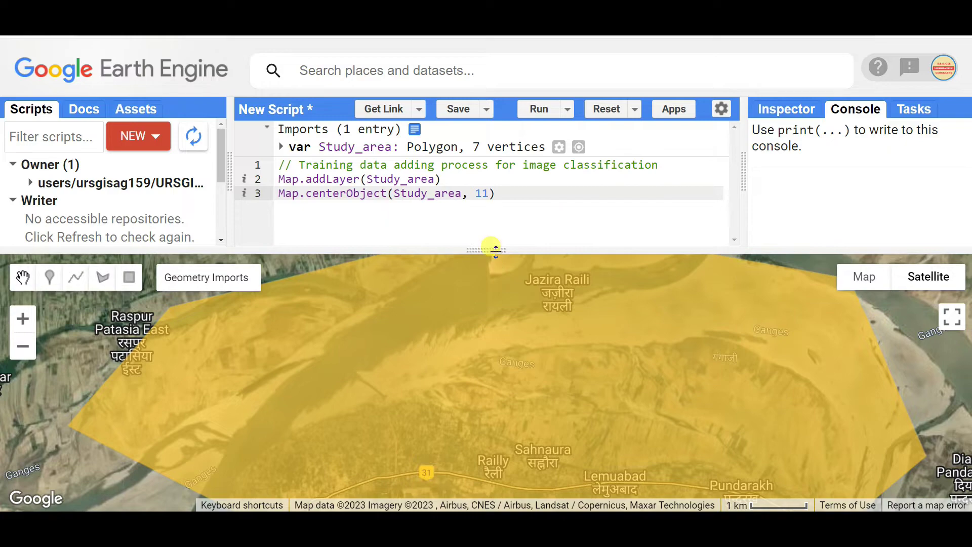
drag(495, 249, 487, 197)
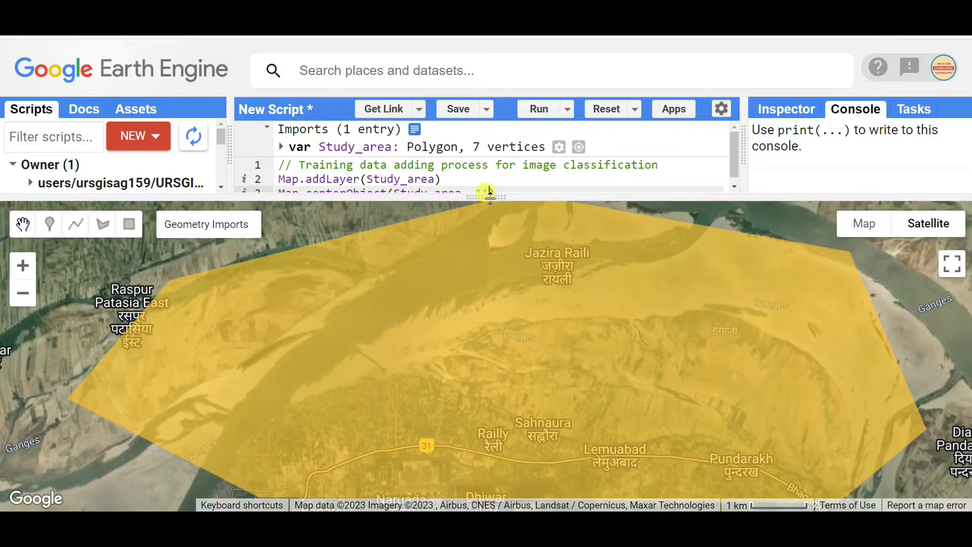
Step: Run the script, hide the drawn geometry, make Layer 1 semi-transparent, and switch to satellite imagery
click(546, 112)
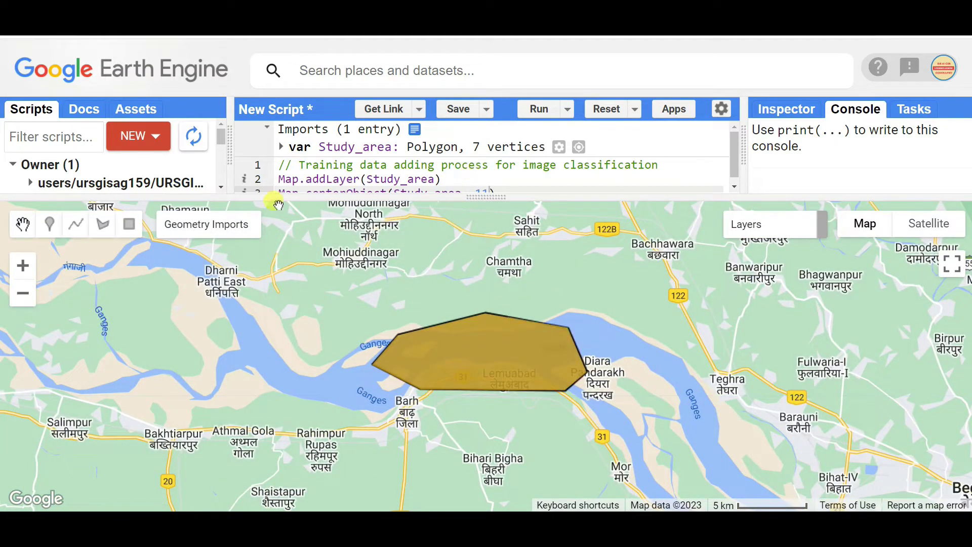
mouse_move(170, 222)
click(171, 249)
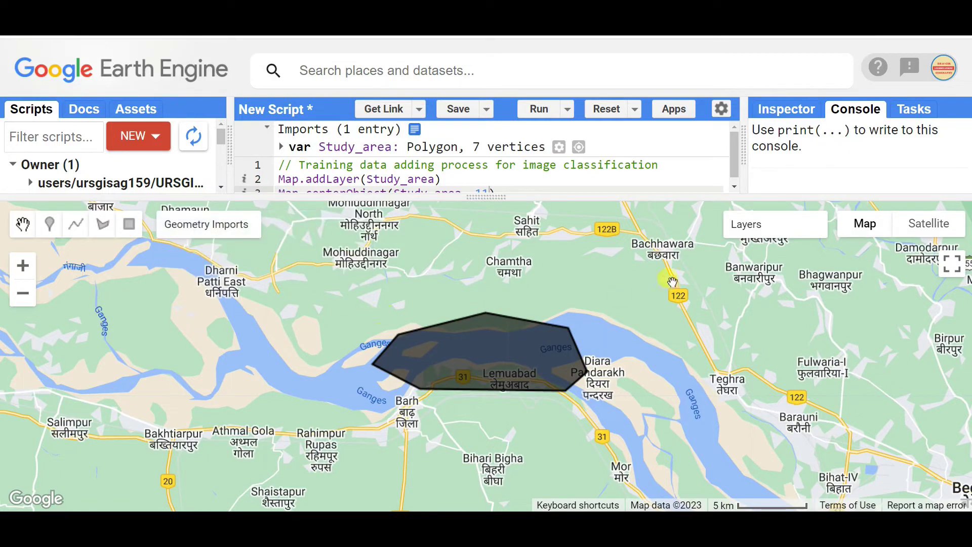
mouse_move(776, 223)
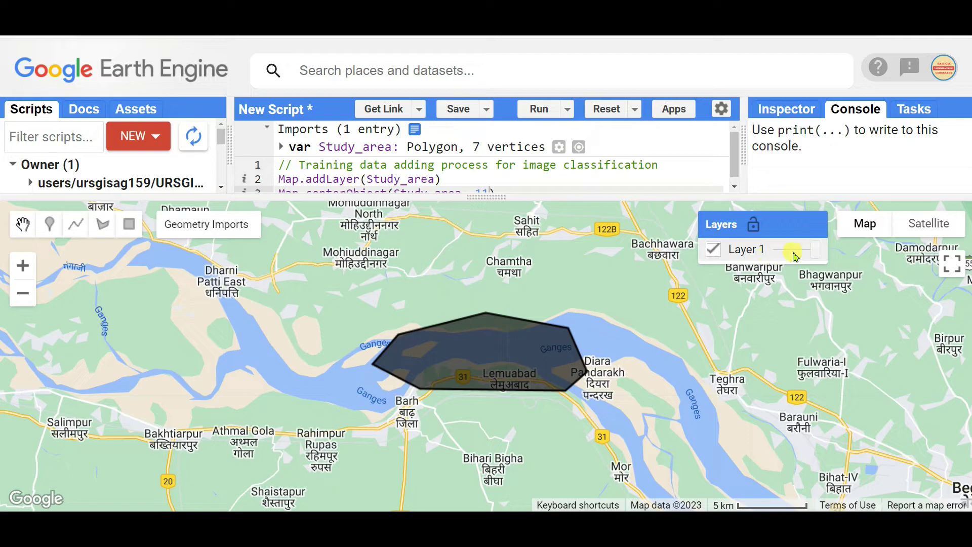
drag(816, 251, 782, 253)
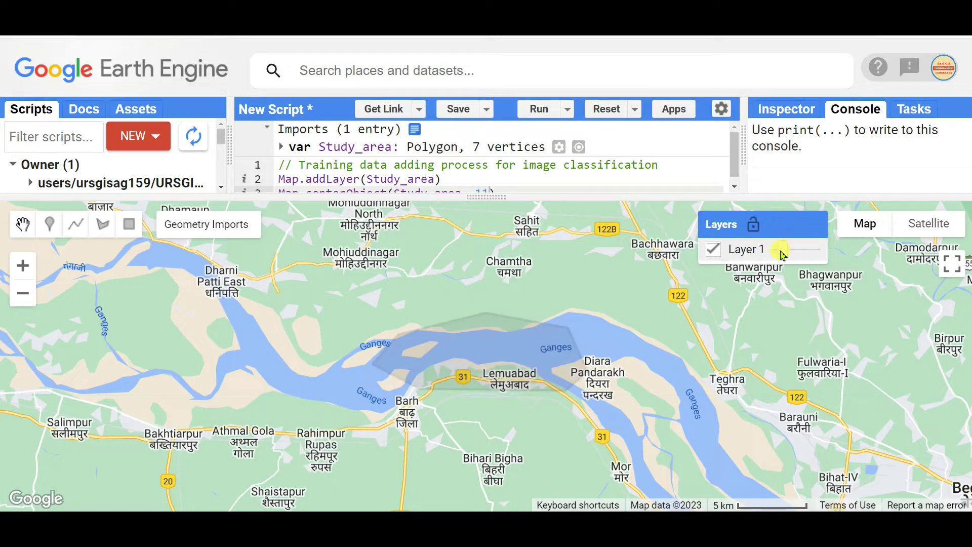
click(928, 223)
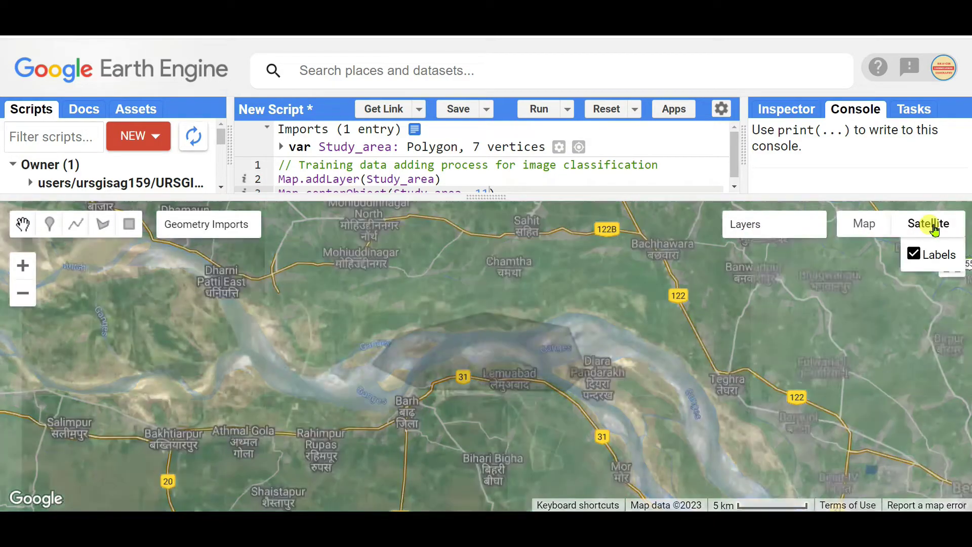
Step: Zoom into the study area near Lemuabad and check layer opacity in the Layers panel
scroll(431, 365, up, 3)
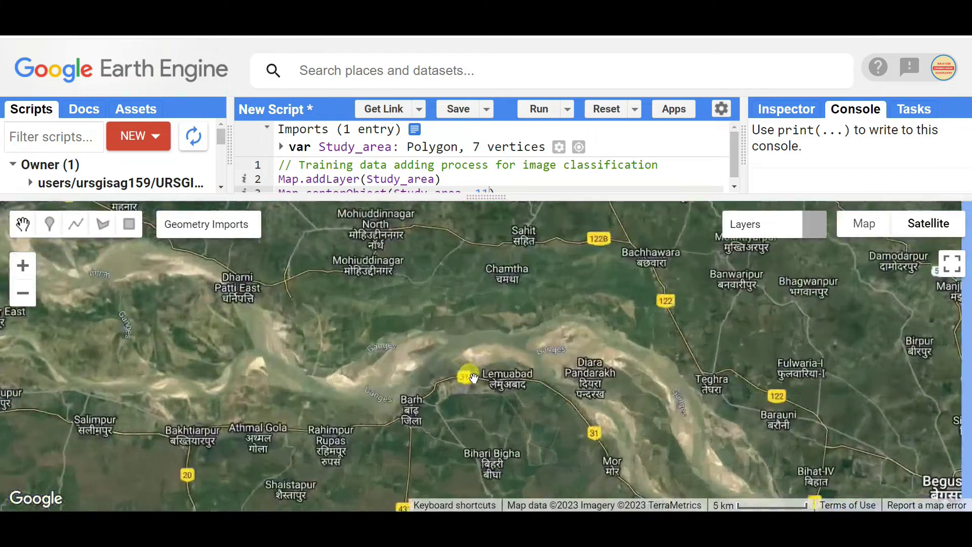
scroll(473, 377, down, 3)
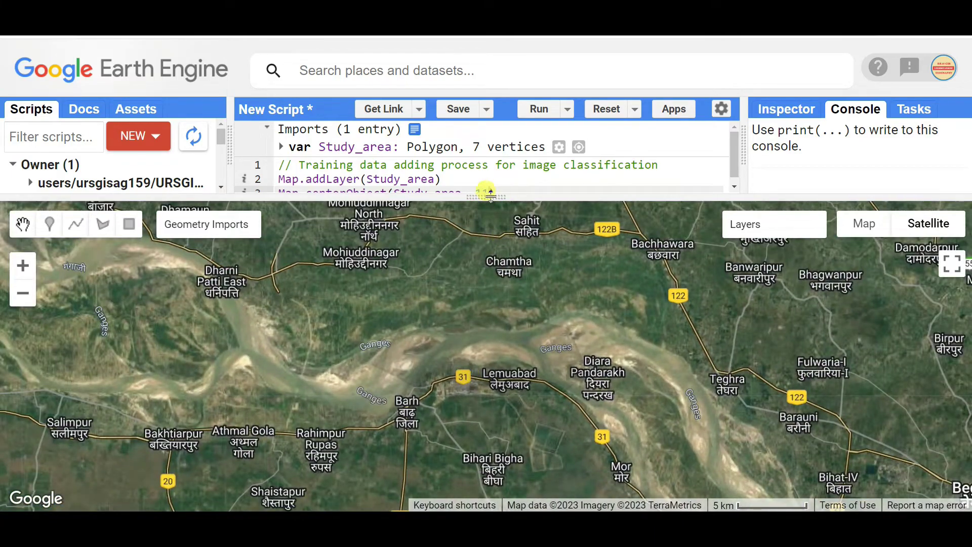
drag(489, 192, 483, 160)
scroll(499, 360, down, 1)
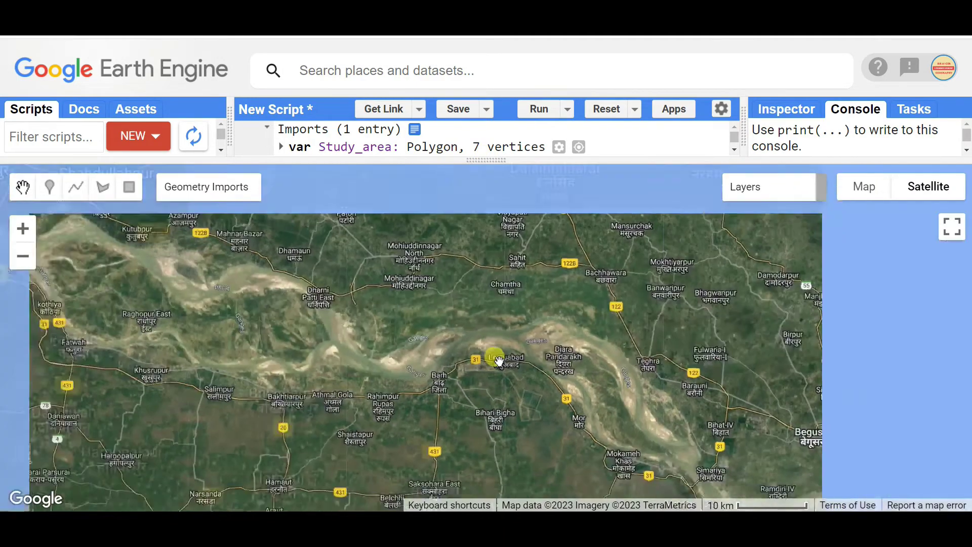
scroll(499, 361, up, 3)
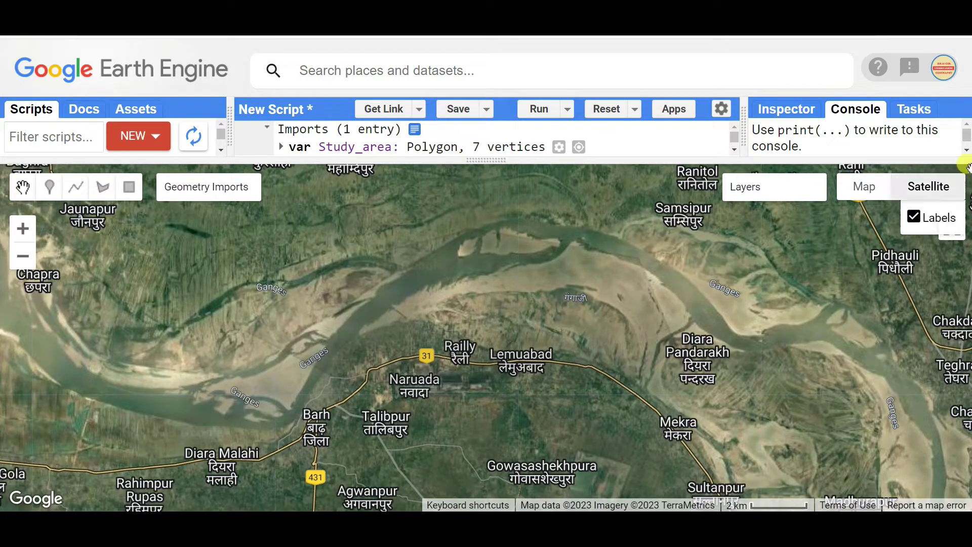
mouse_move(788, 196)
click(797, 215)
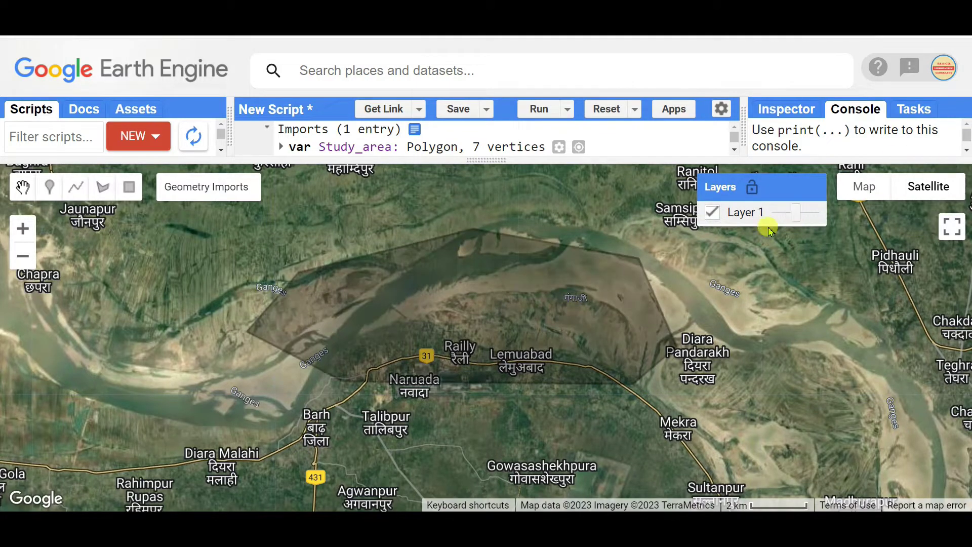
scroll(418, 321, up, 1)
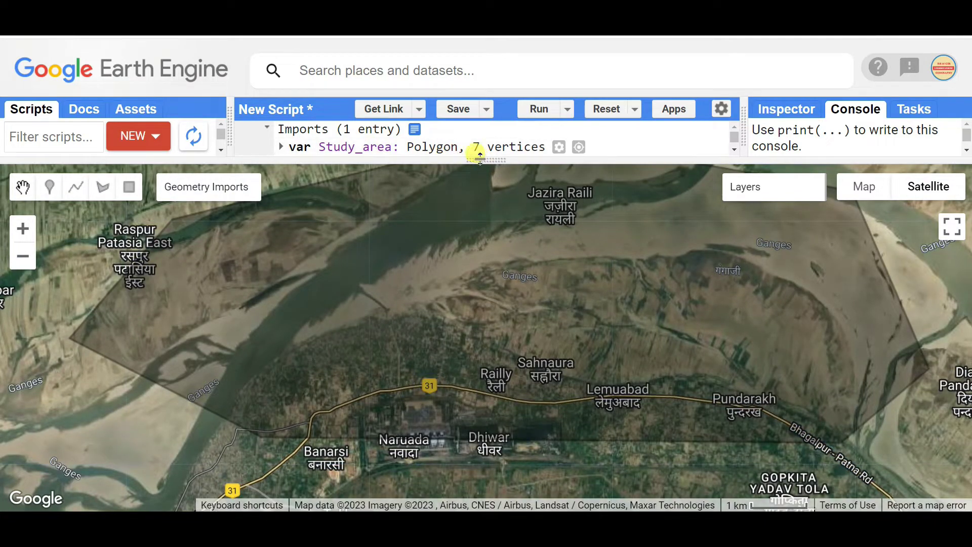
drag(480, 163, 480, 171)
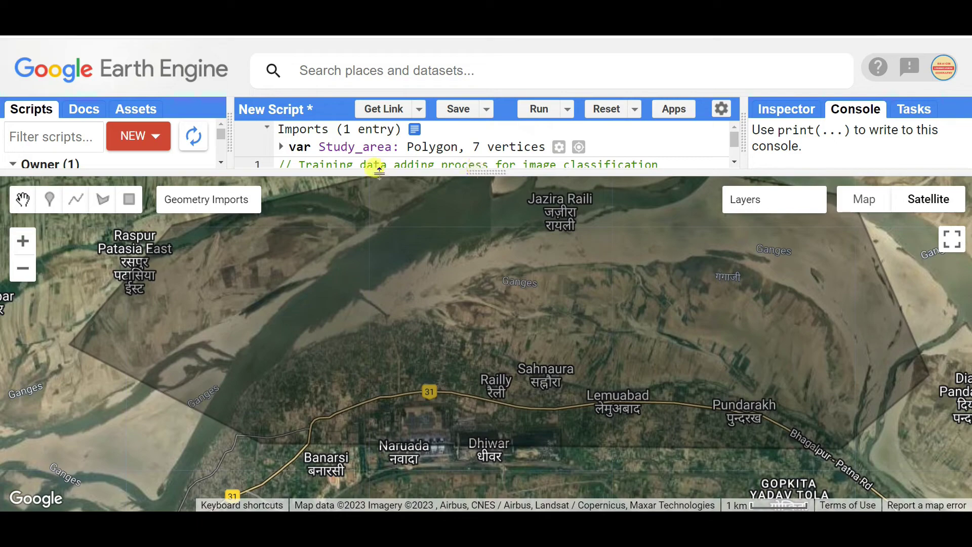
Step: Create a new point layer named Water_body, imported as a FeatureCollection
click(50, 202)
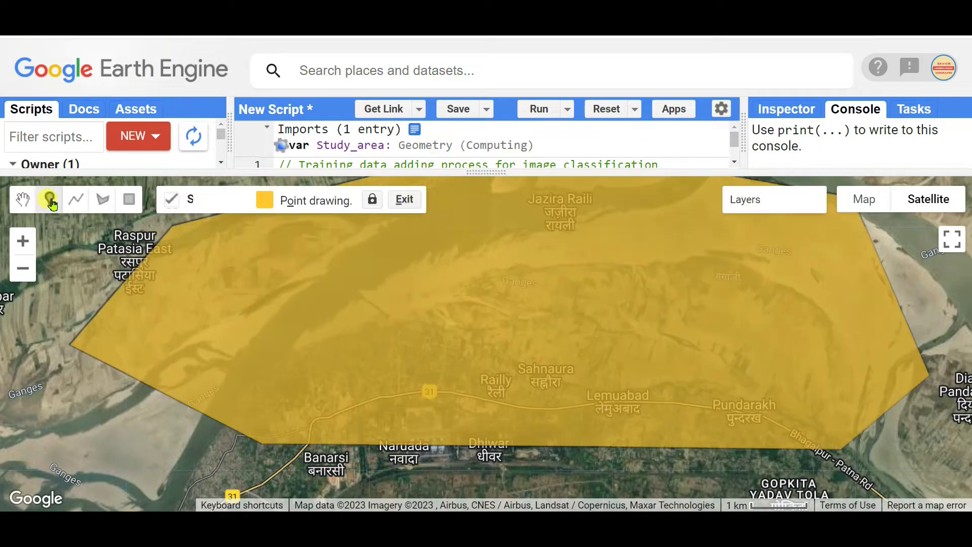
mouse_move(226, 207)
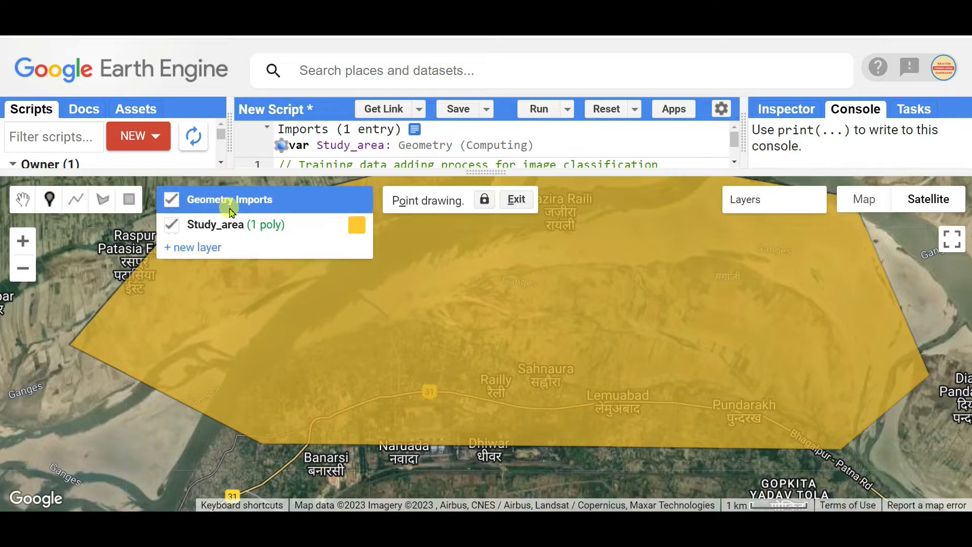
click(192, 248)
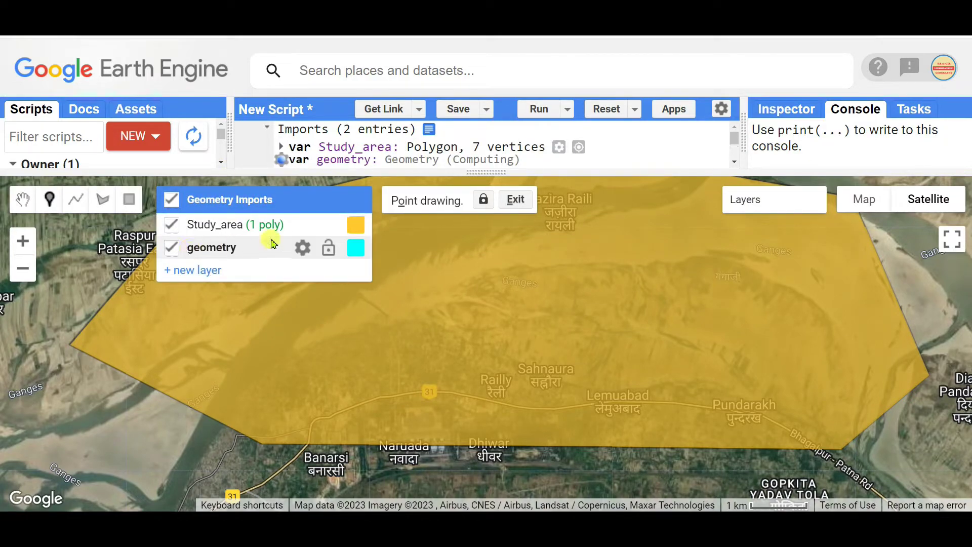
click(302, 247)
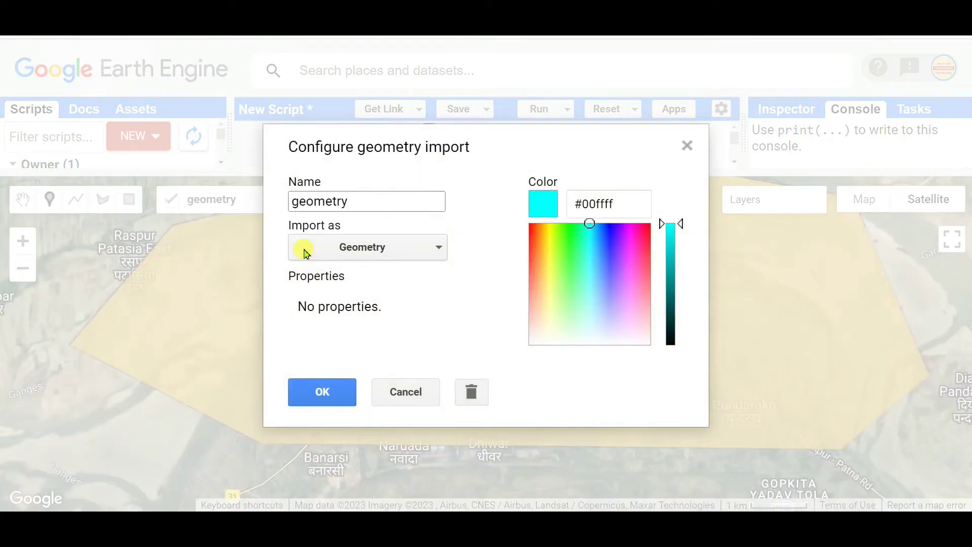
drag(360, 211, 278, 213)
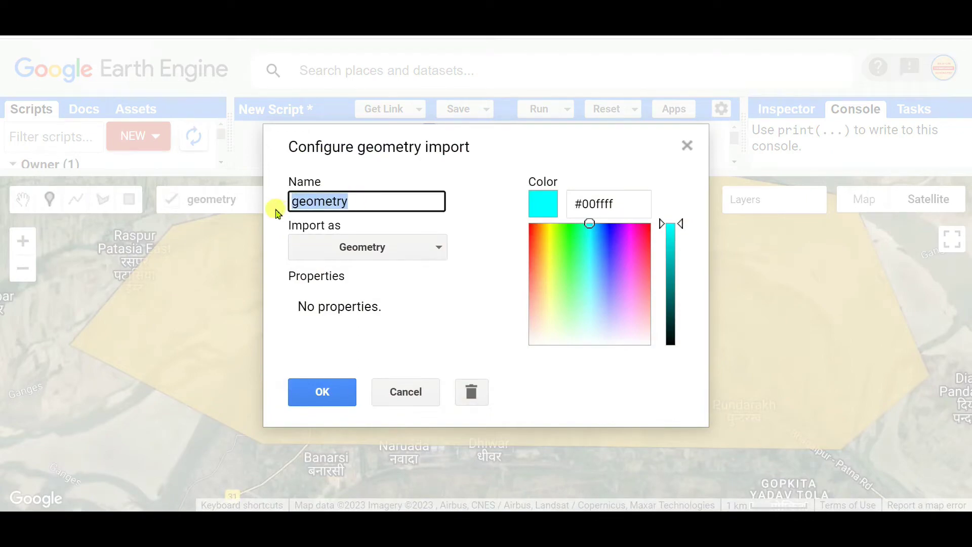
text(Water_body)
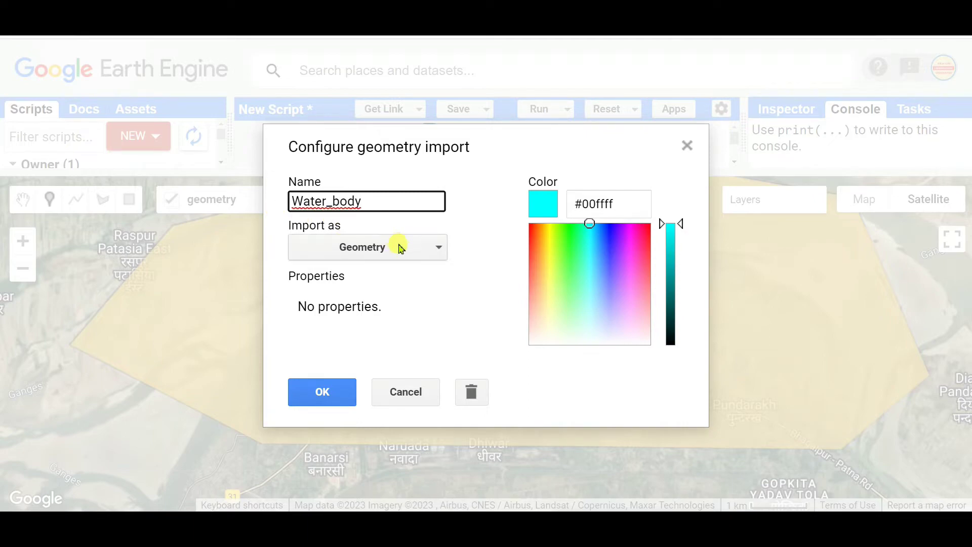
click(431, 253)
click(390, 335)
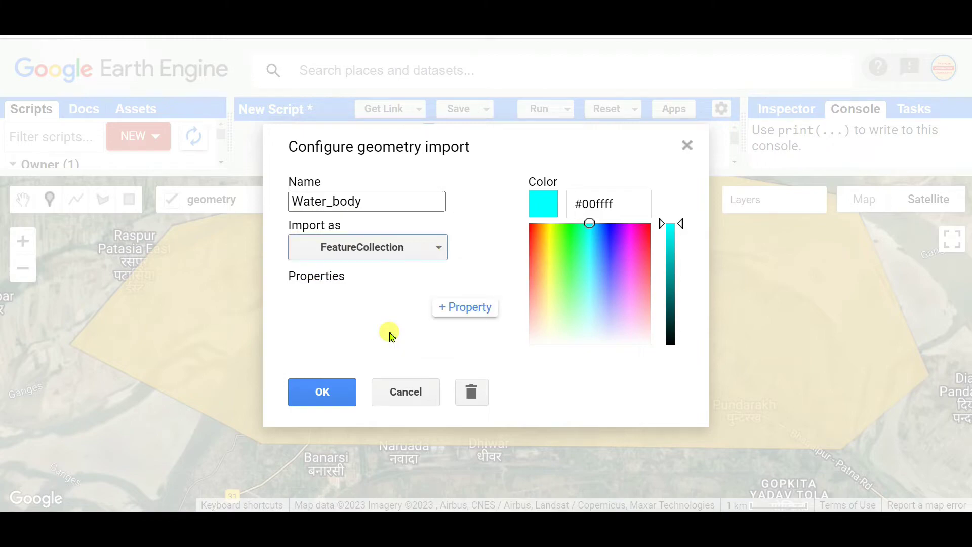
Step: Give Water_body the property Class = 1 and the blue colour #141aff, then save
click(469, 308)
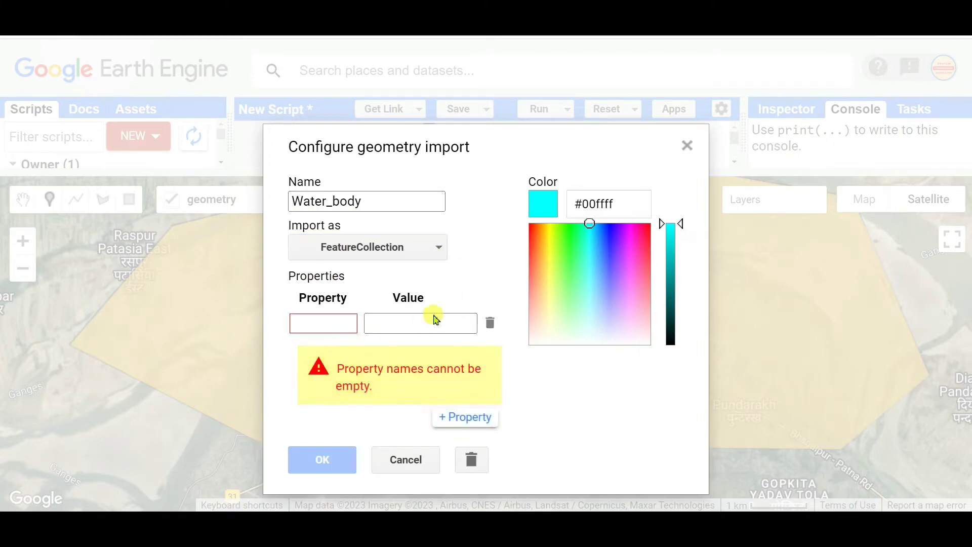
click(338, 323)
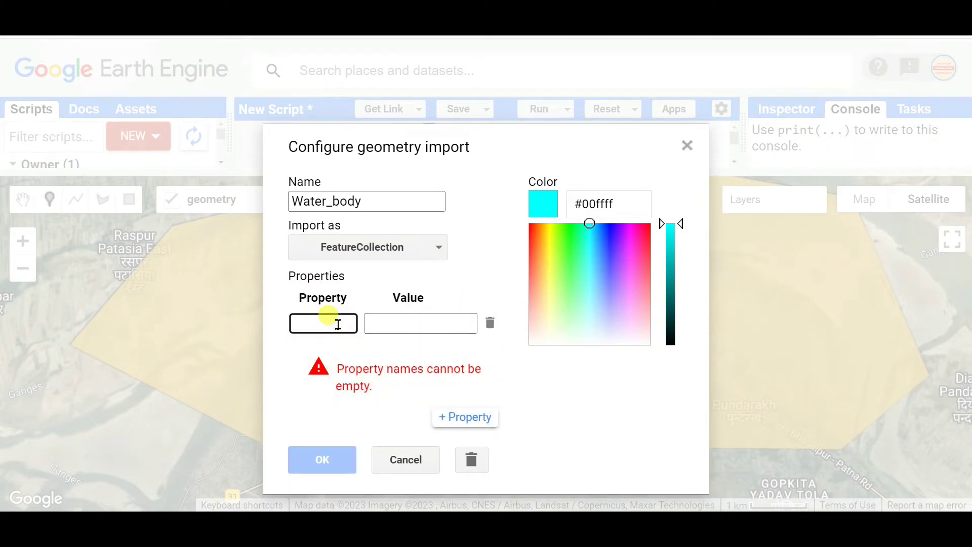
text(Class)
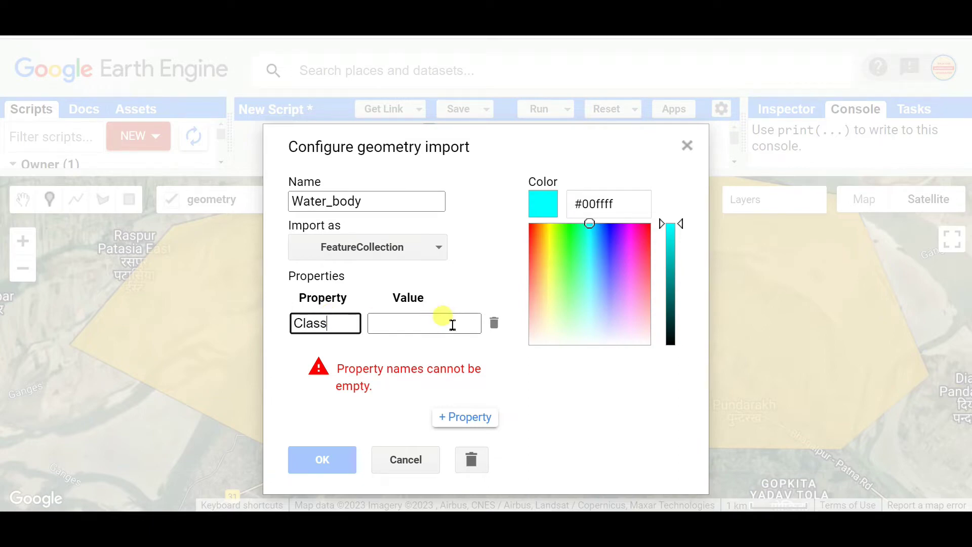
click(437, 326)
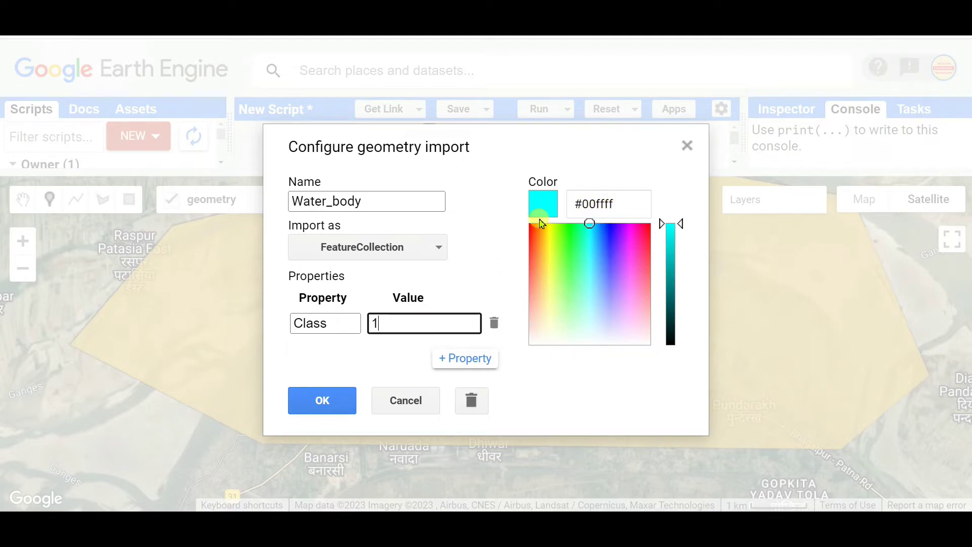
click(609, 247)
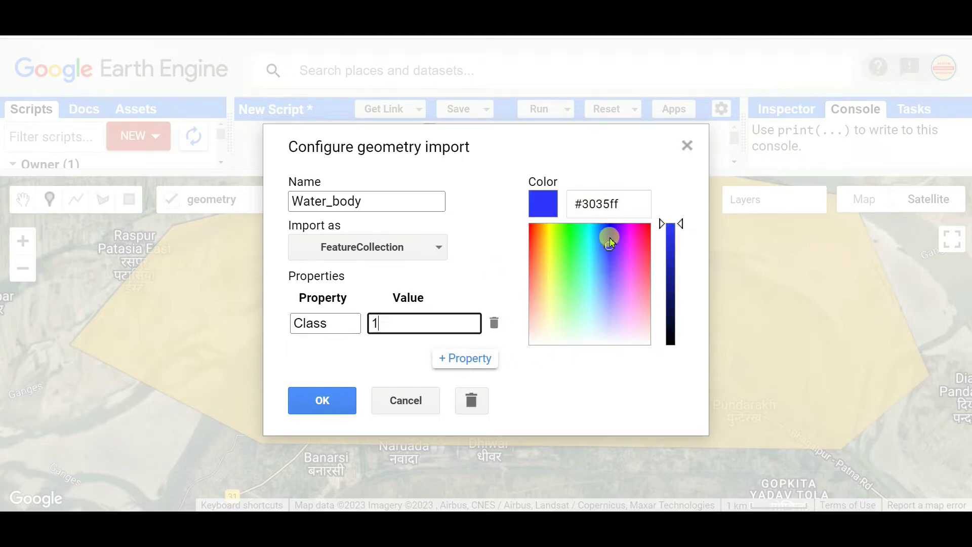
click(609, 233)
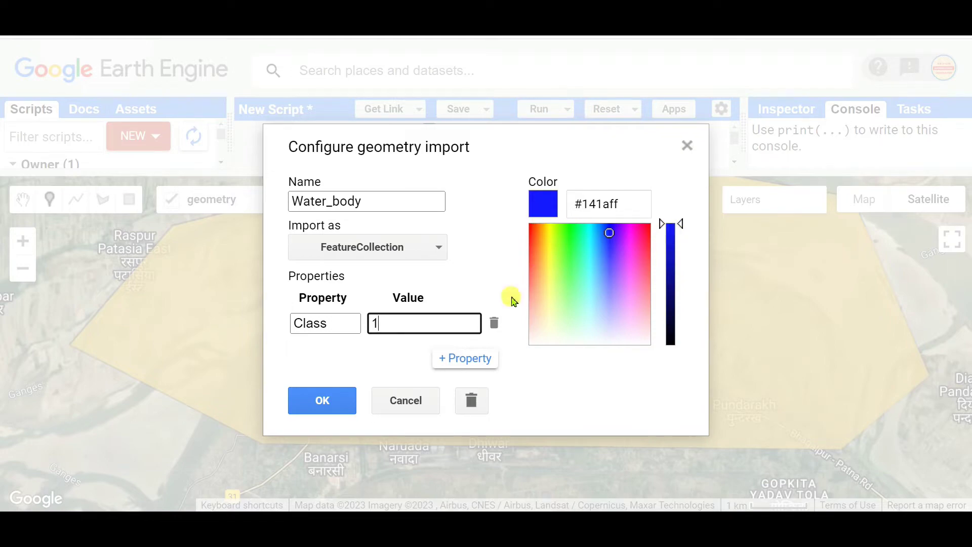
drag(575, 202, 623, 203)
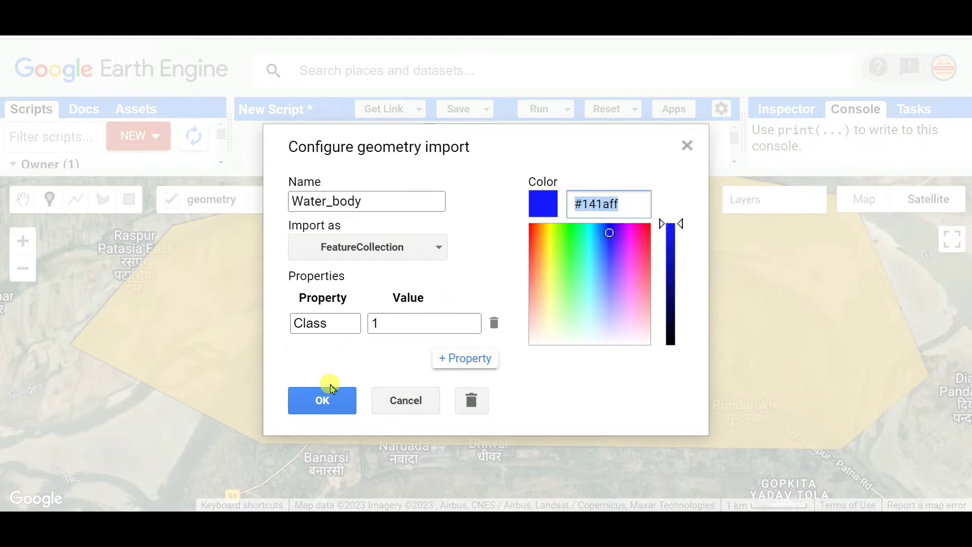
click(328, 400)
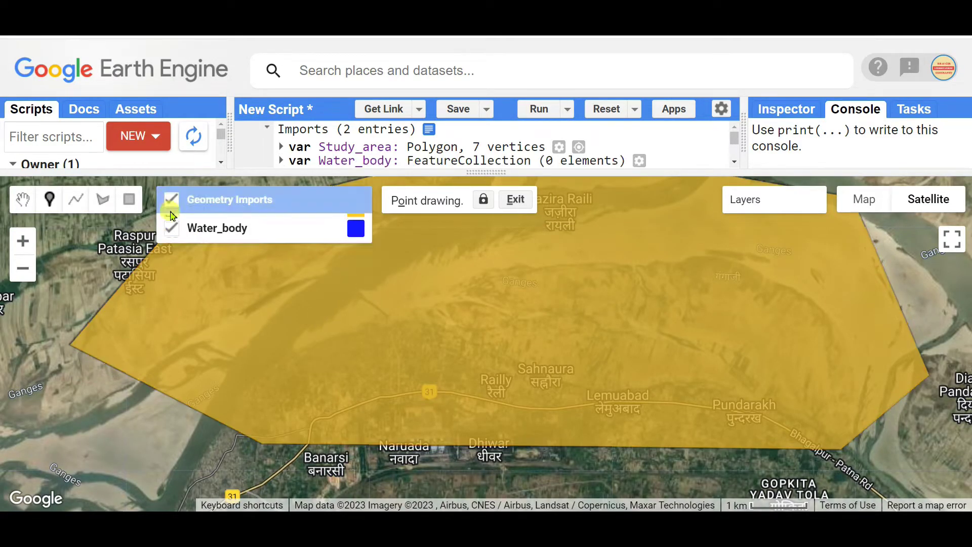
Step: Hide the study area and place the first five Water_body points along the river
click(170, 225)
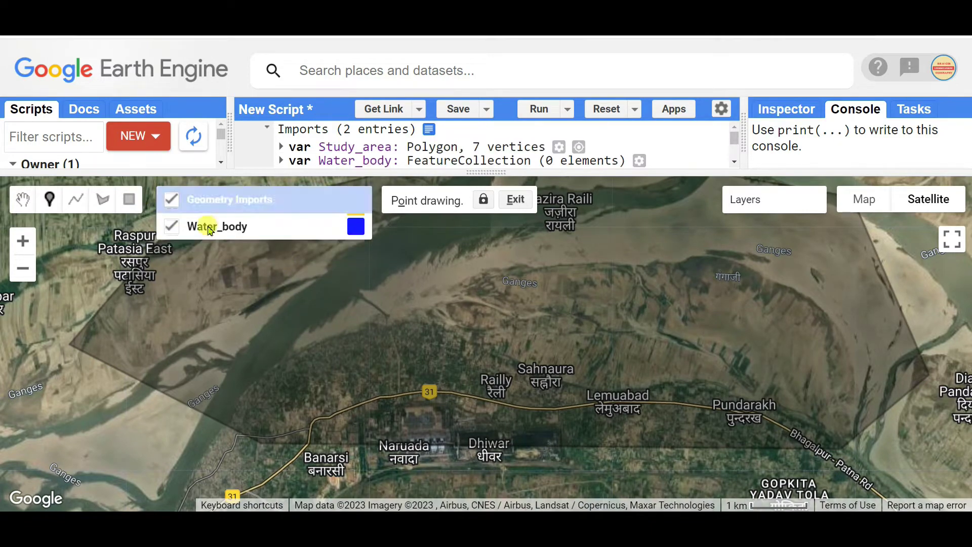
click(241, 373)
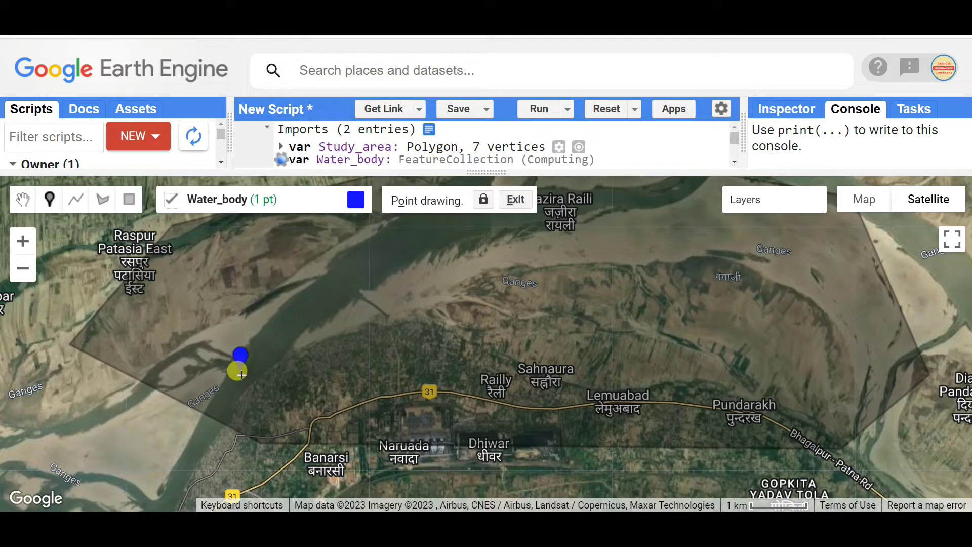
click(273, 338)
mouse_move(196, 199)
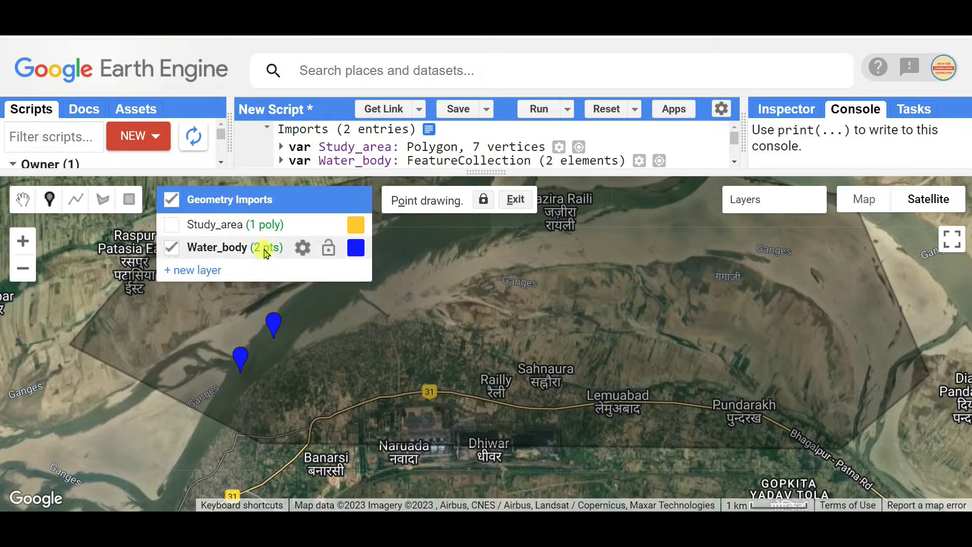
click(298, 311)
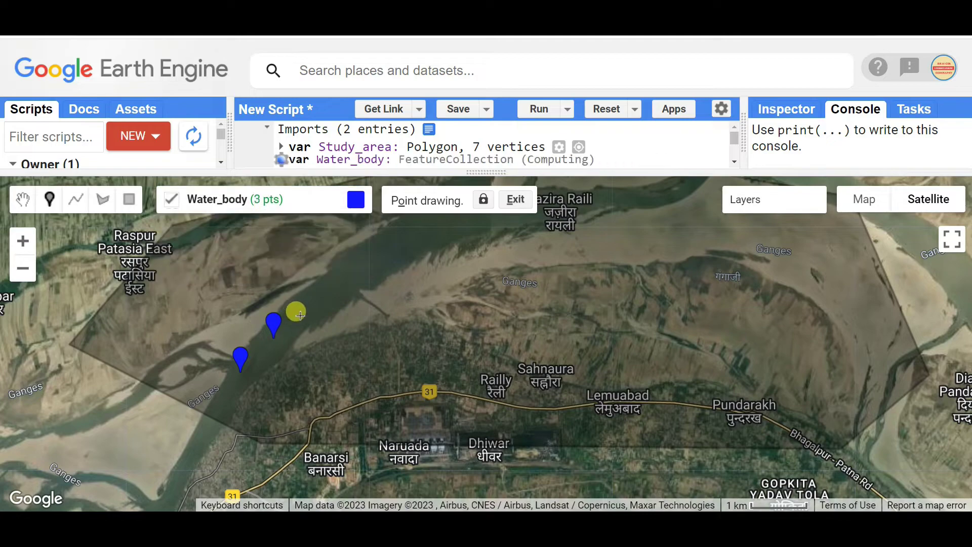
click(334, 283)
click(389, 248)
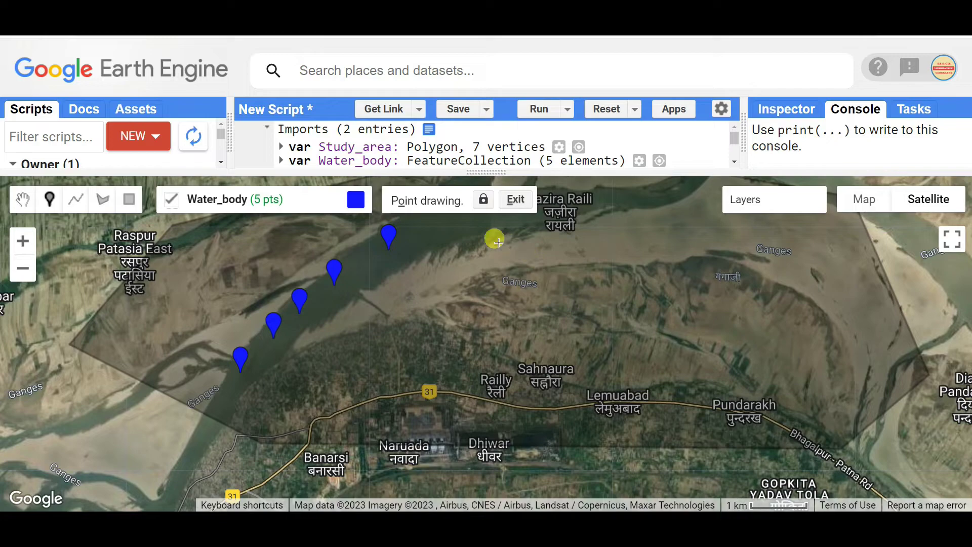
Step: Shift the map north and place five more water points upriver, reaching 10, then stop drawing
key(Up)
key(Up)
key(Up)
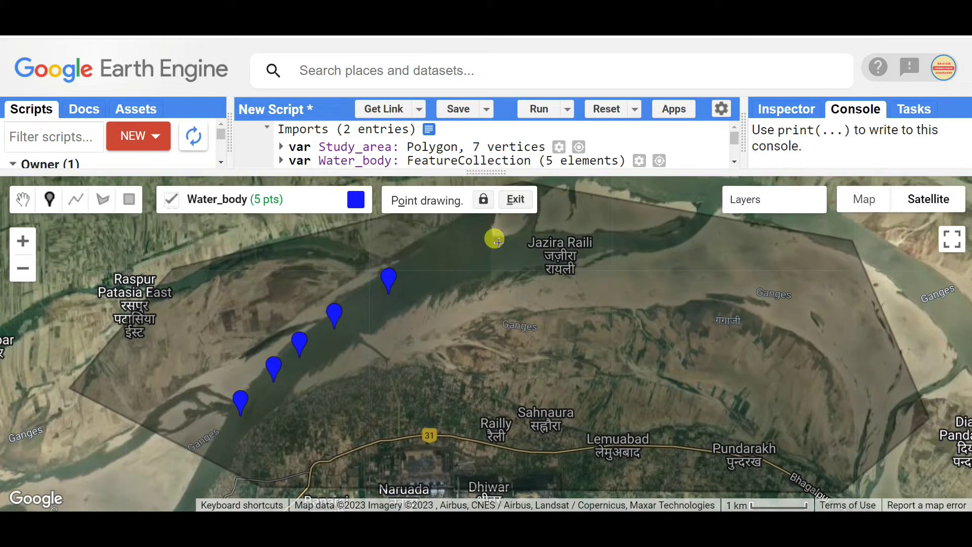
key(Up)
key(Up)
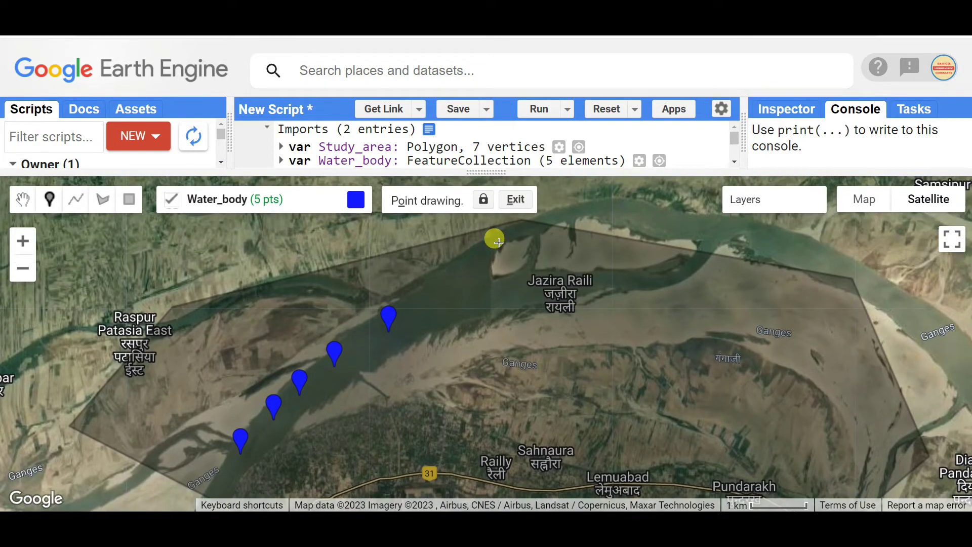
click(442, 291)
click(478, 256)
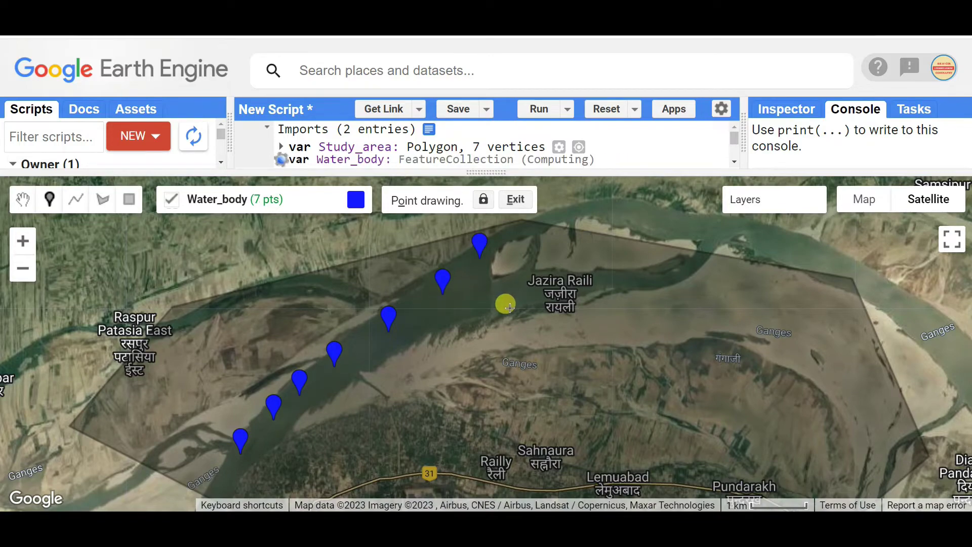
click(516, 287)
click(642, 276)
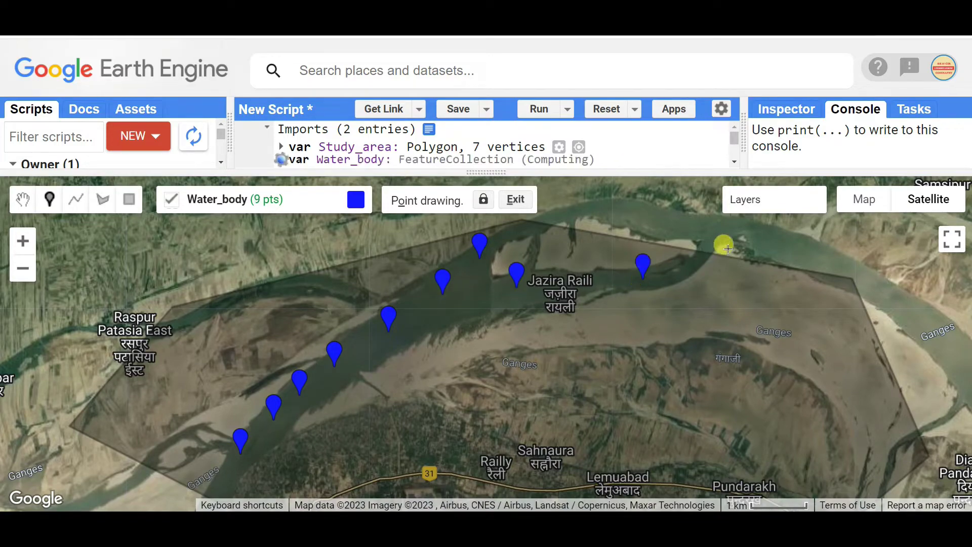
click(666, 218)
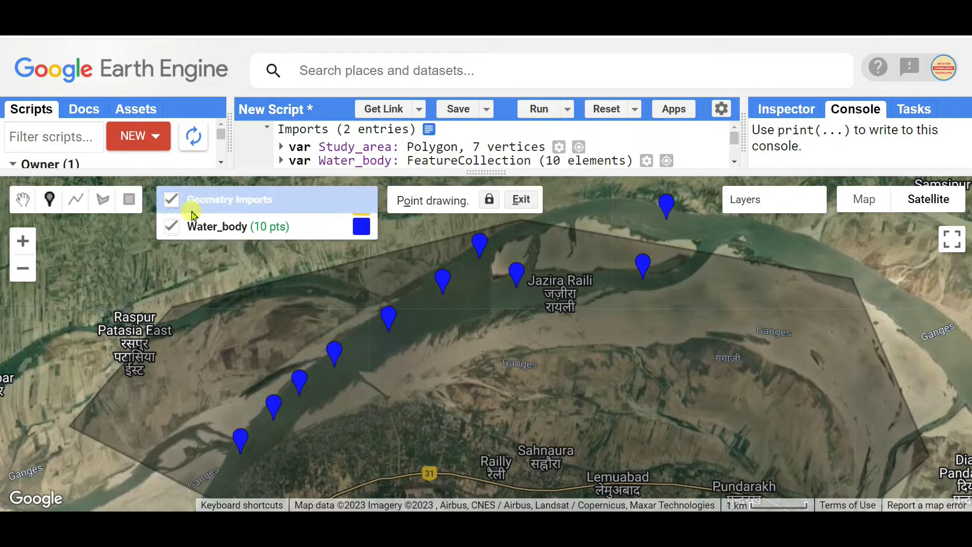
click(21, 202)
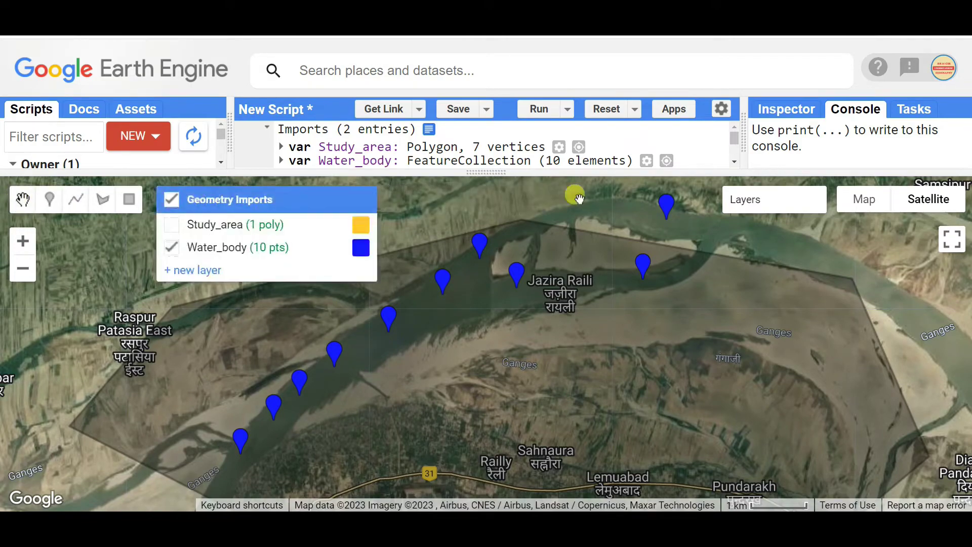
Step: Delete the stray northernmost Water_body point
click(665, 207)
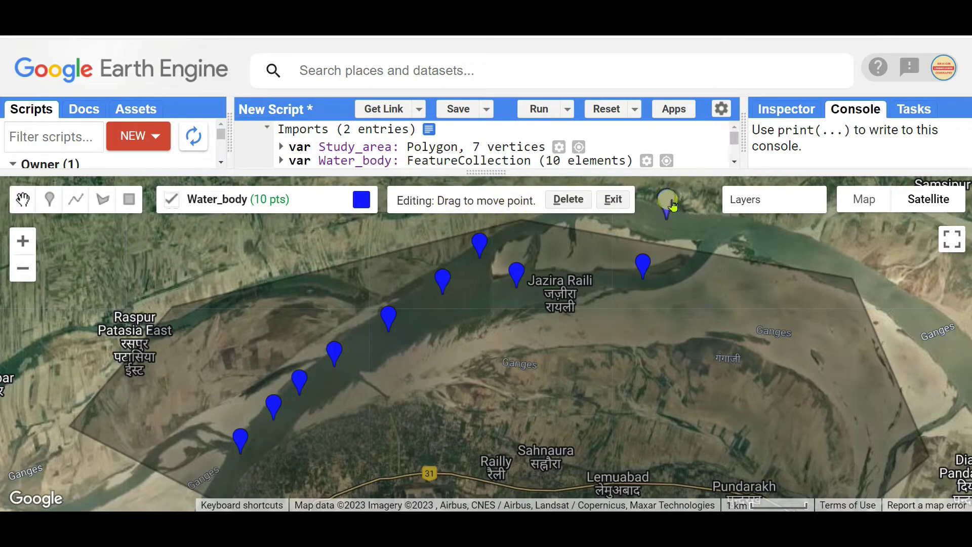
mouse_move(672, 204)
mouse_down()
mouse_move(664, 247)
mouse_move(476, 285)
mouse_up()
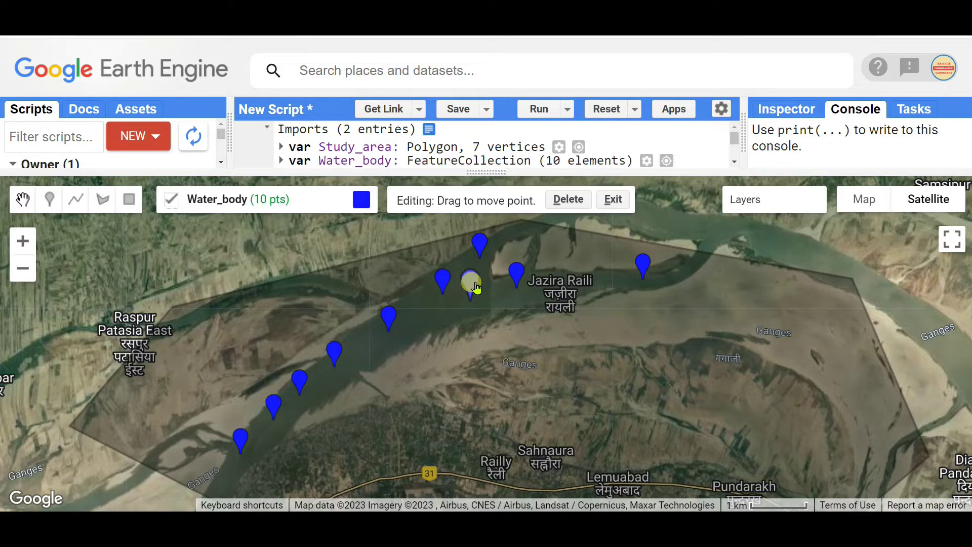
drag(470, 283, 679, 211)
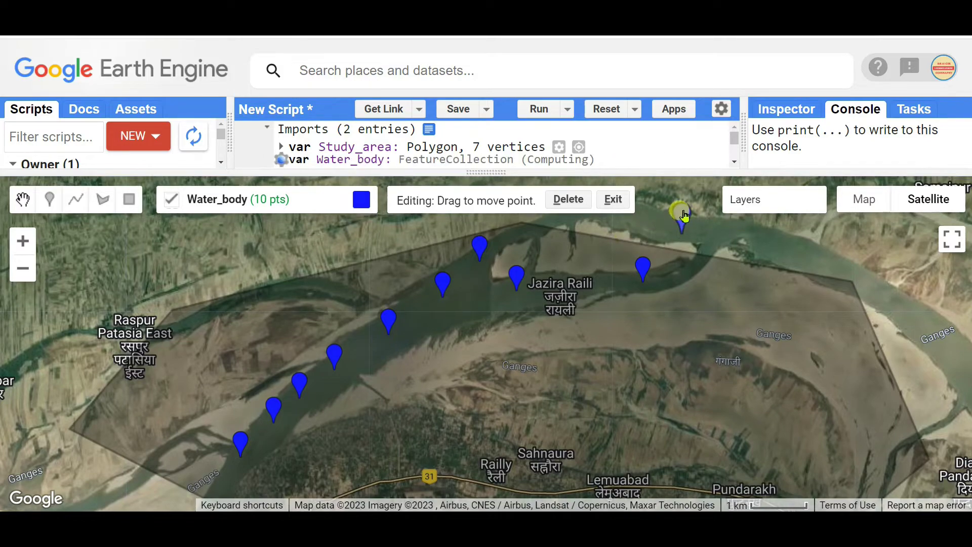
click(568, 199)
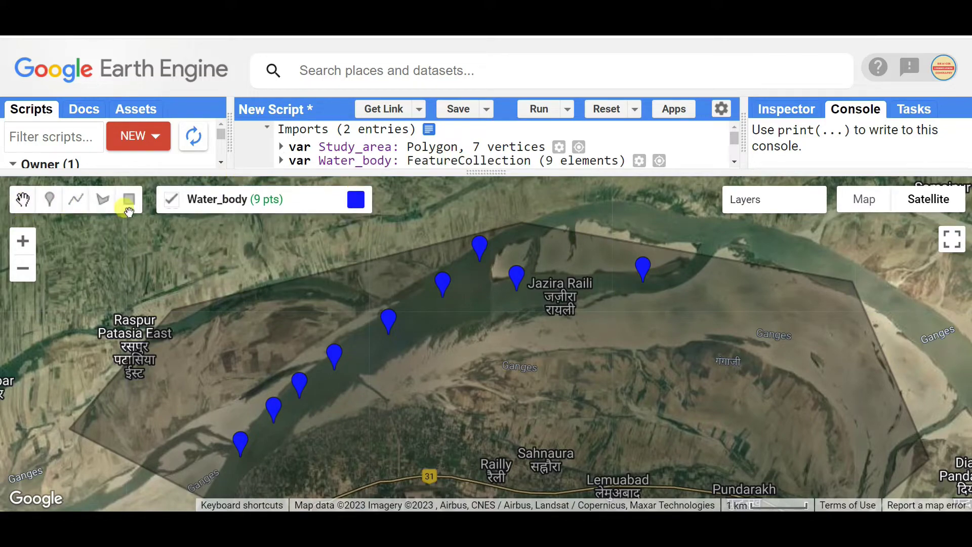
Step: Add a replacement water point mid-river and lock the Water_body layer
click(51, 199)
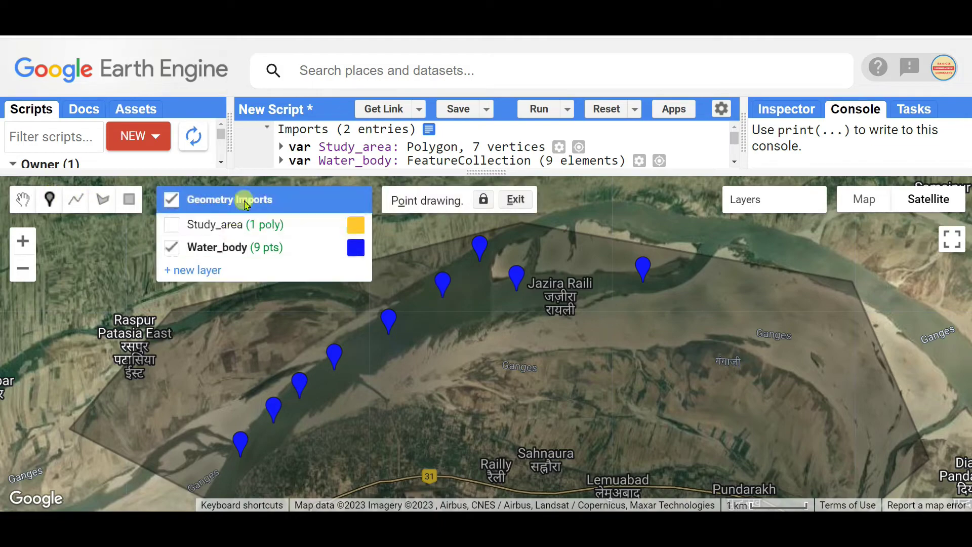
click(223, 248)
click(227, 248)
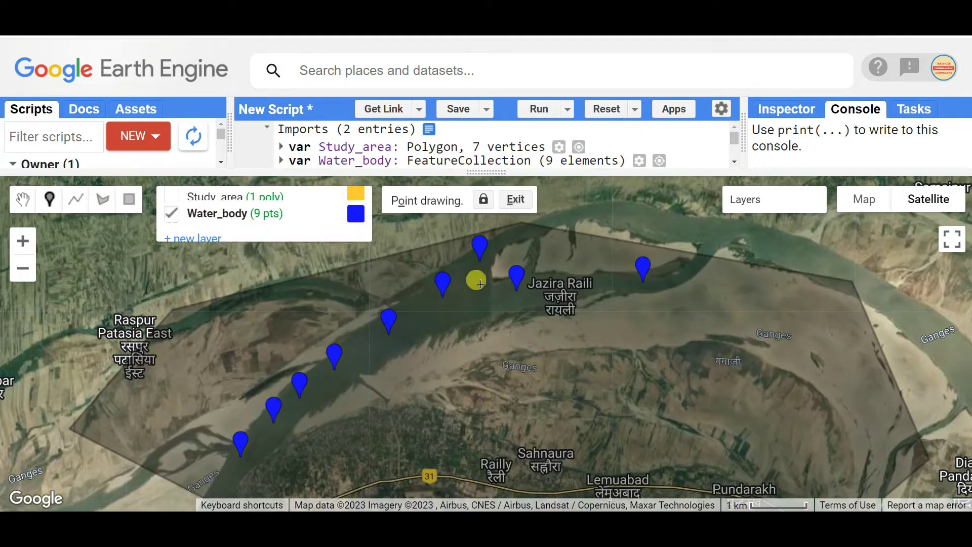
click(414, 315)
mouse_move(256, 199)
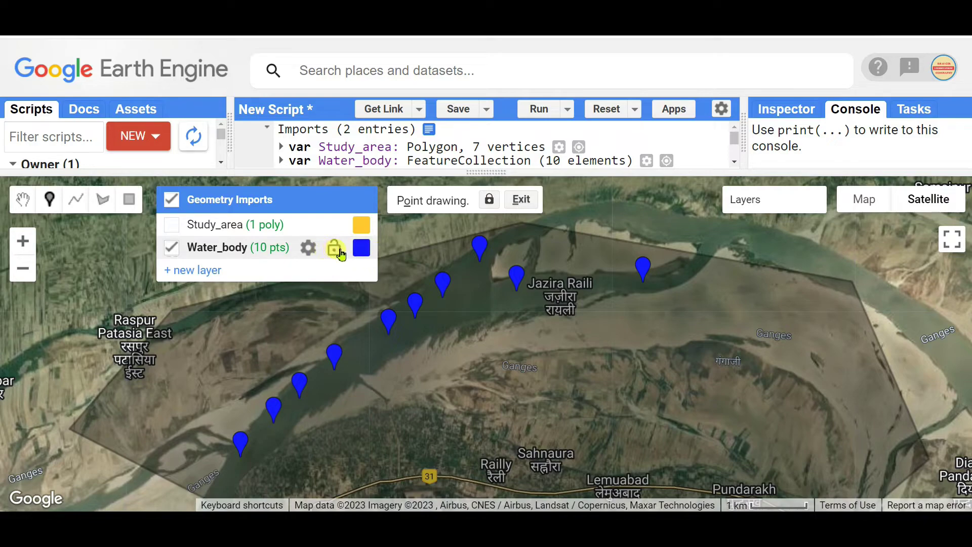
click(335, 249)
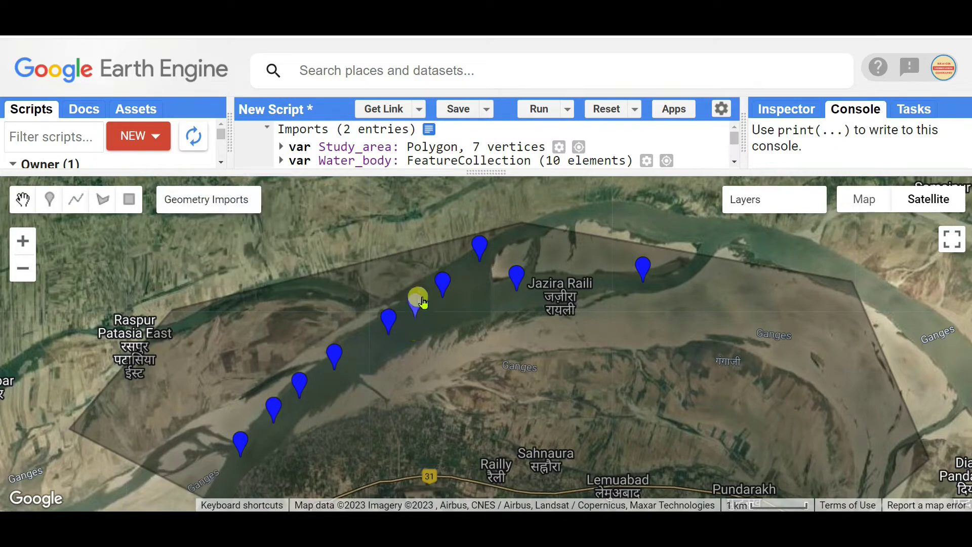
drag(610, 330, 449, 260)
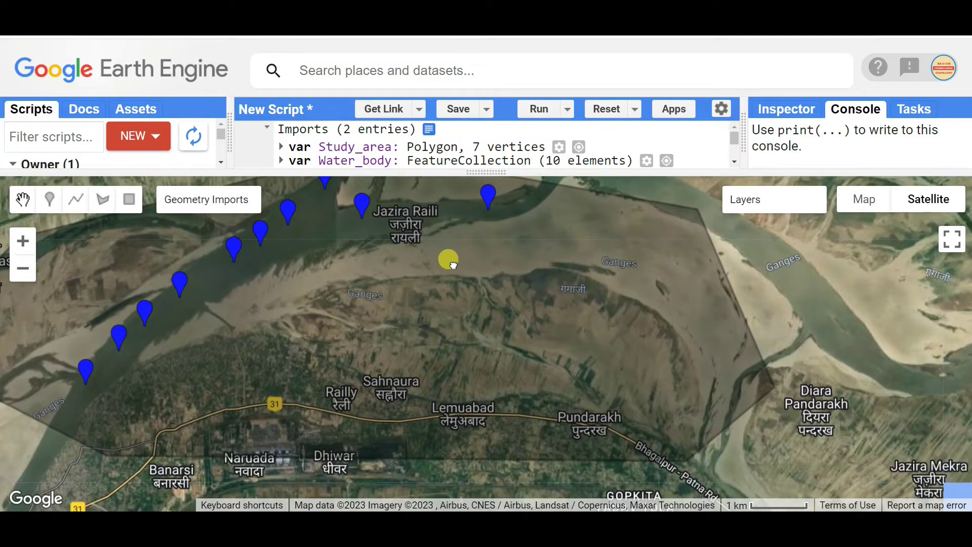
Step: Create a new geometry layer named Sand, imported as a FeatureCollection
mouse_move(174, 197)
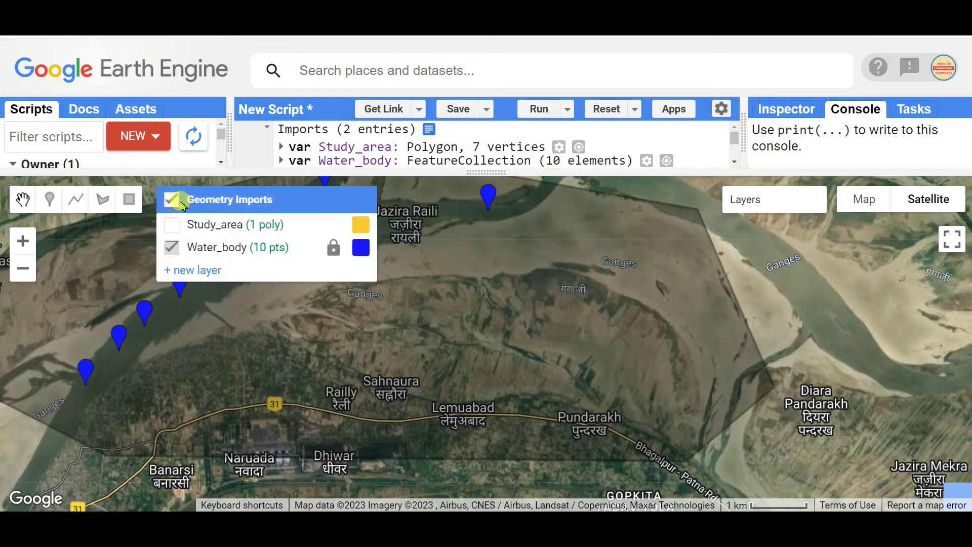
click(190, 274)
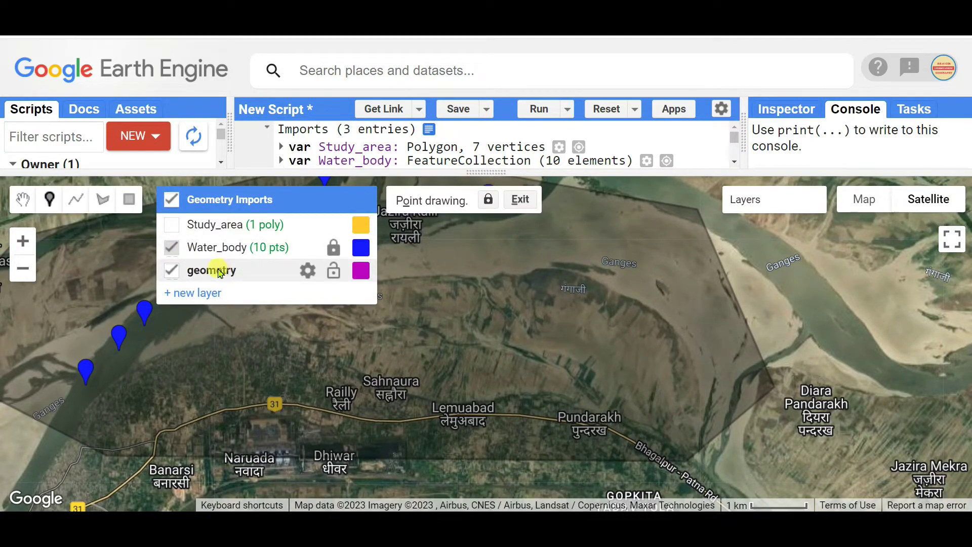
click(219, 271)
click(251, 273)
click(307, 269)
drag(368, 205, 241, 203)
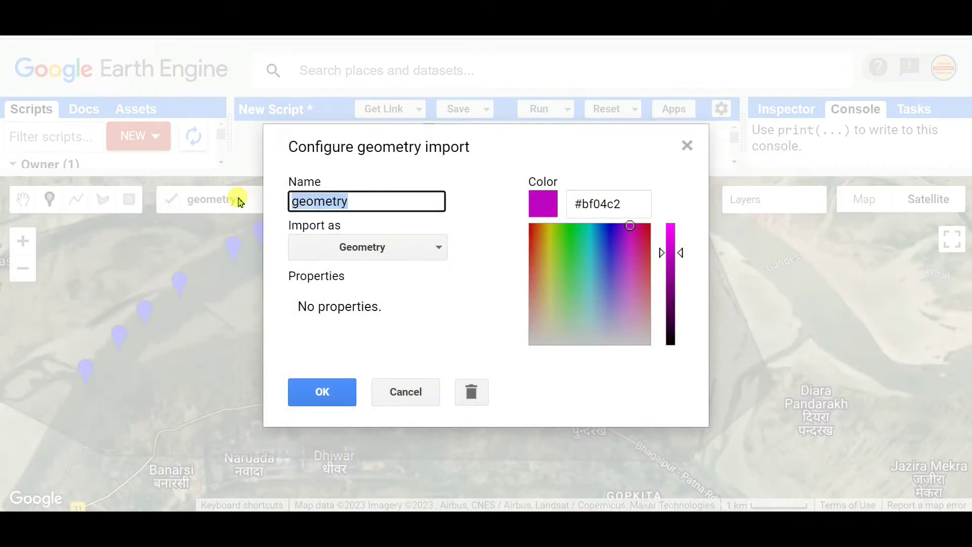
text(Sand)
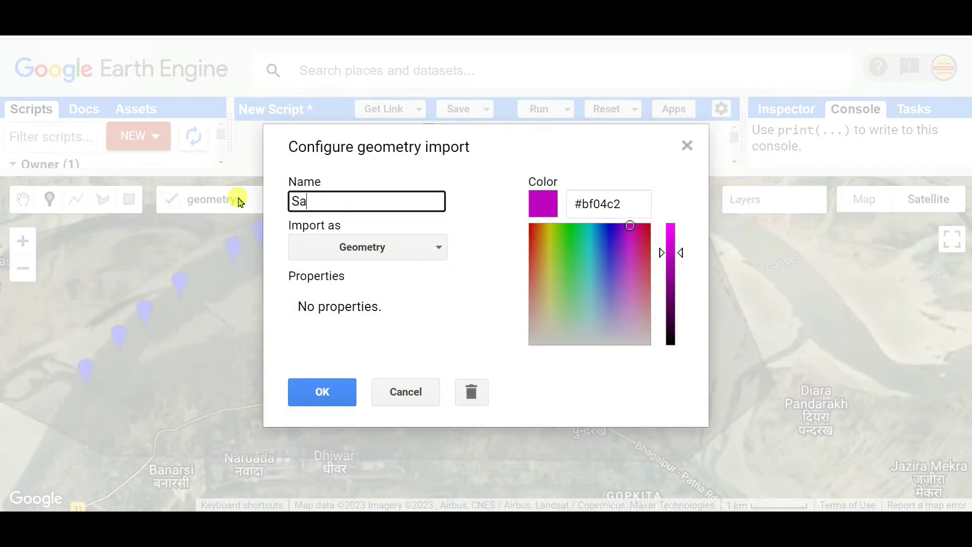
click(369, 245)
click(355, 329)
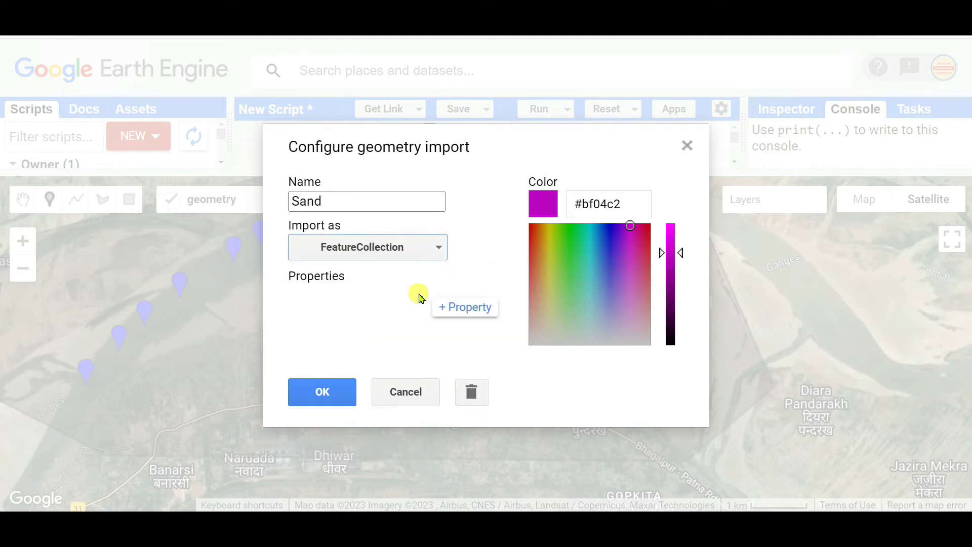
Step: Give Sand the property Class = 2 and the pale yellow colour #fffbae, then confirm
click(461, 308)
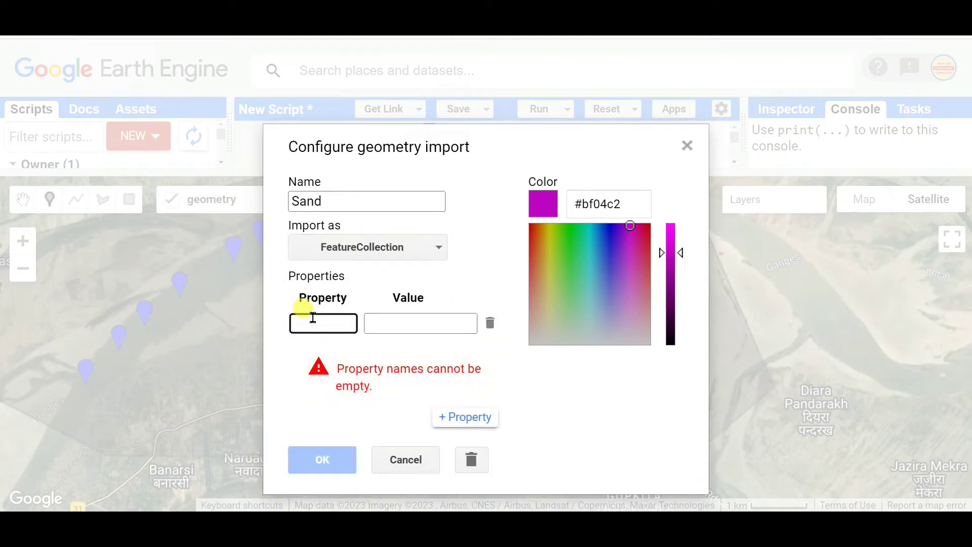
text(Class)
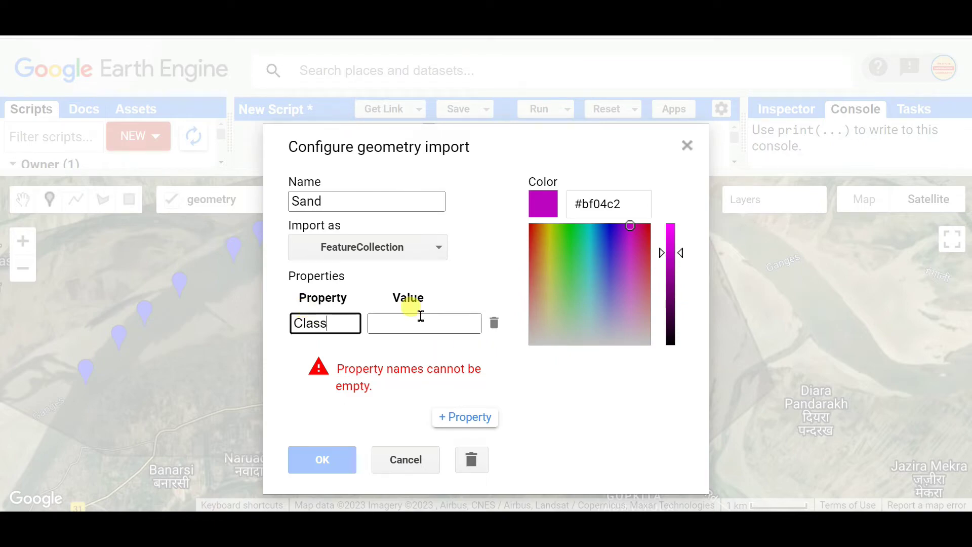
click(416, 322)
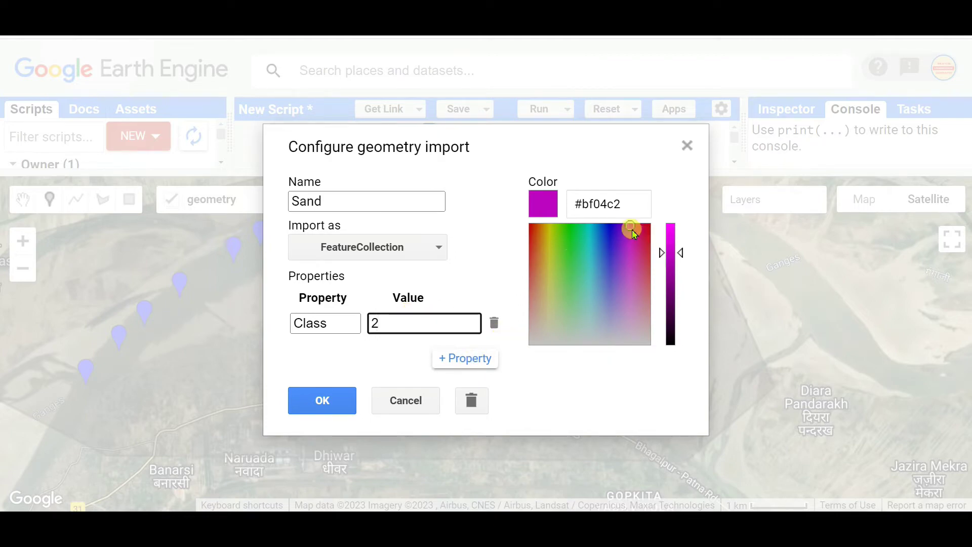
drag(630, 227, 555, 292)
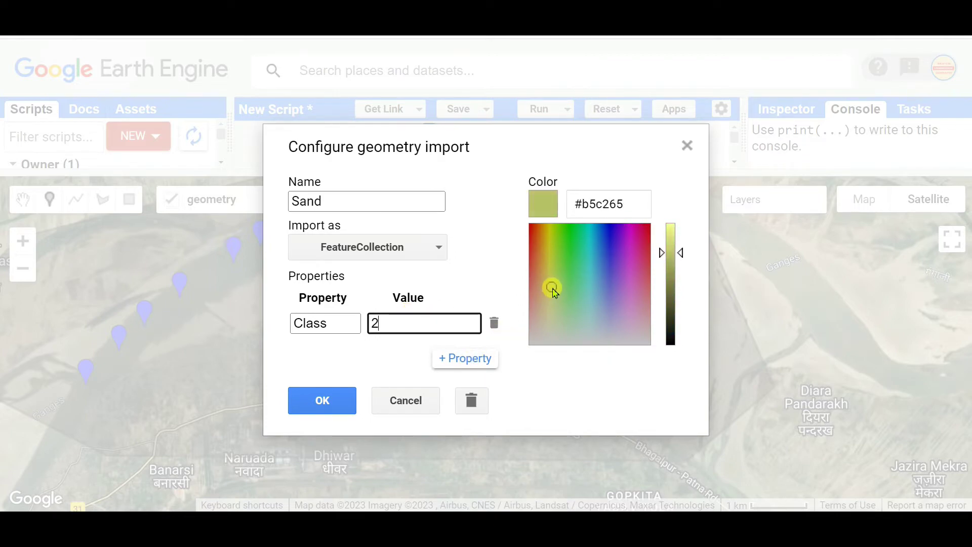
drag(673, 249, 673, 225)
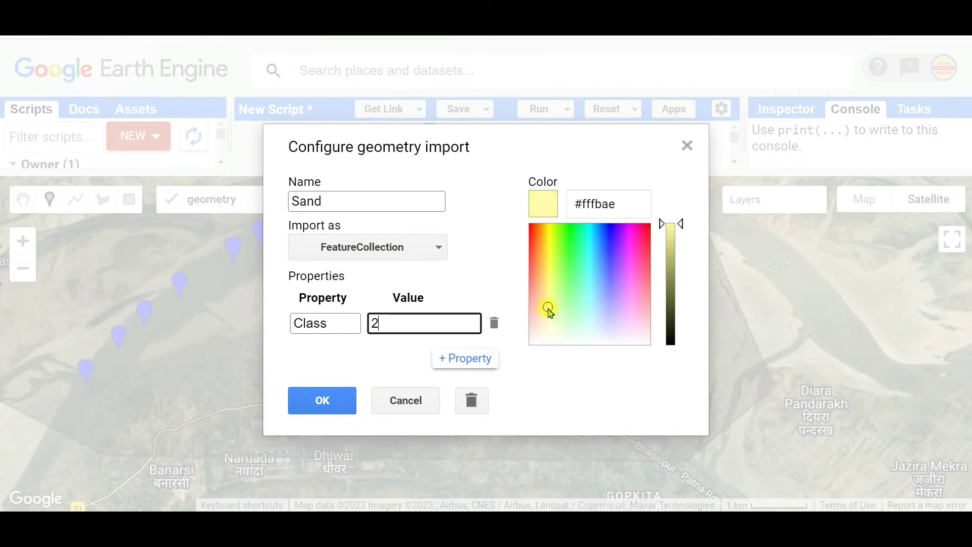
click(343, 406)
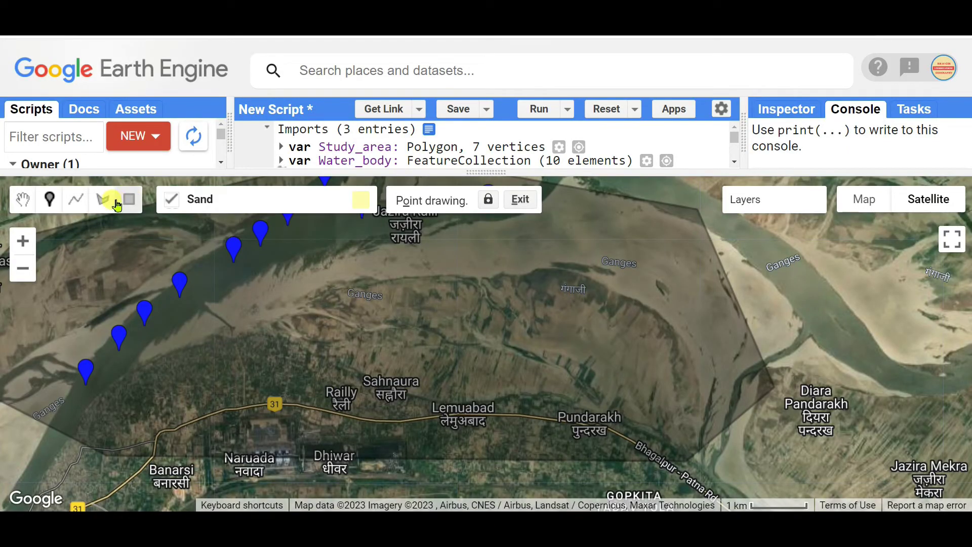
Step: Place Sand points on the central, northern, eastern and western sandbanks until the layer holds 10
mouse_move(217, 199)
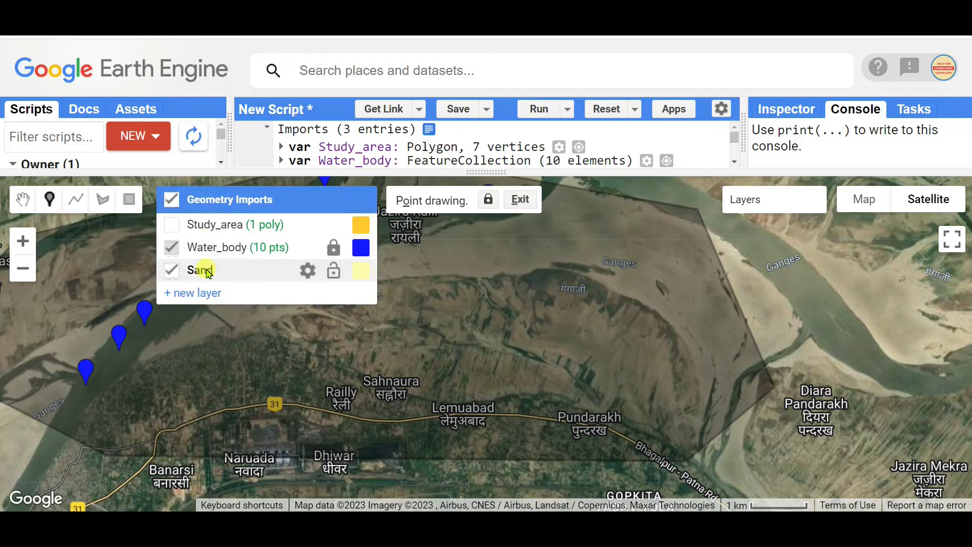
click(506, 253)
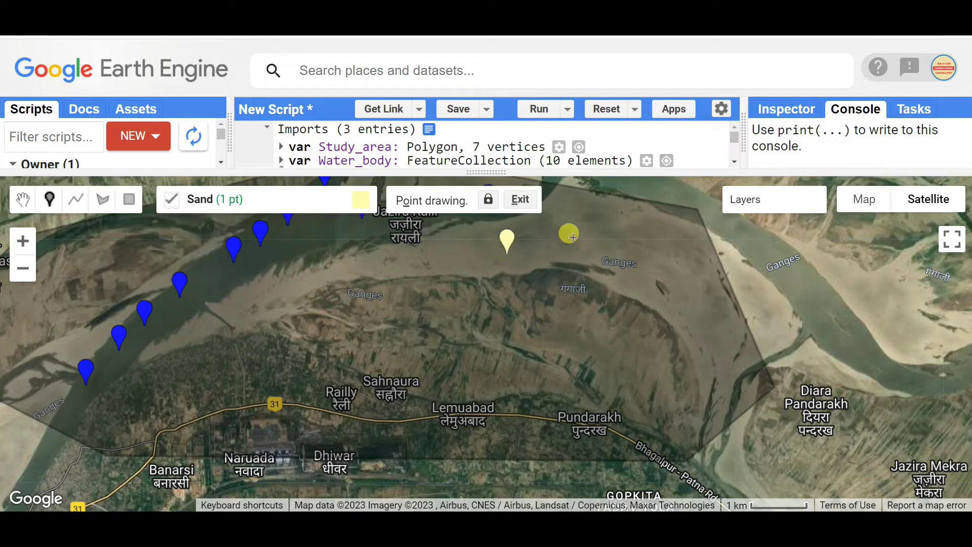
click(580, 216)
click(654, 217)
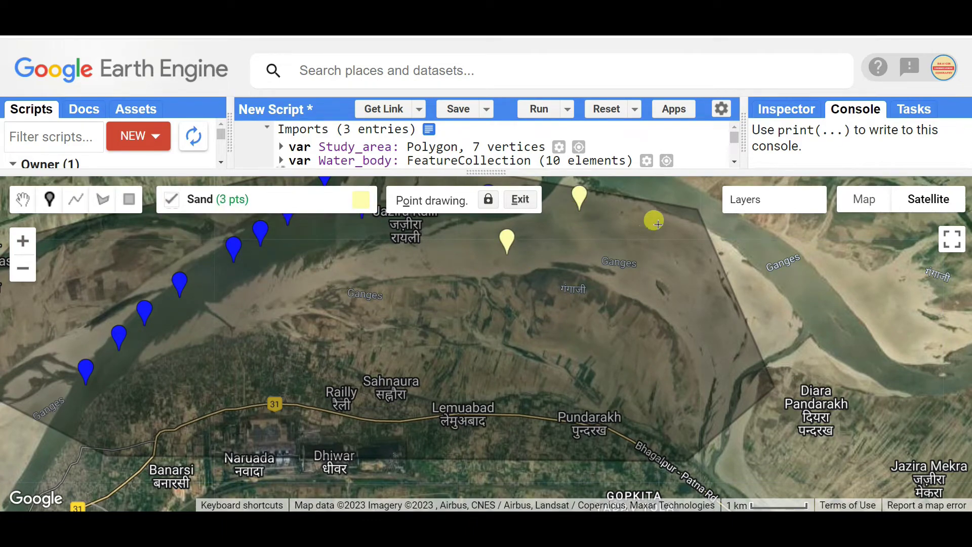
click(702, 269)
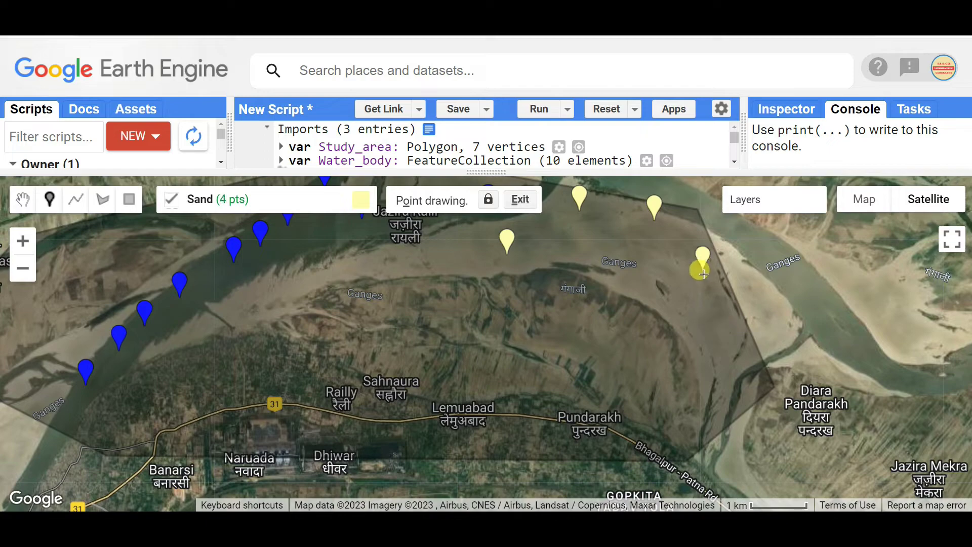
click(717, 310)
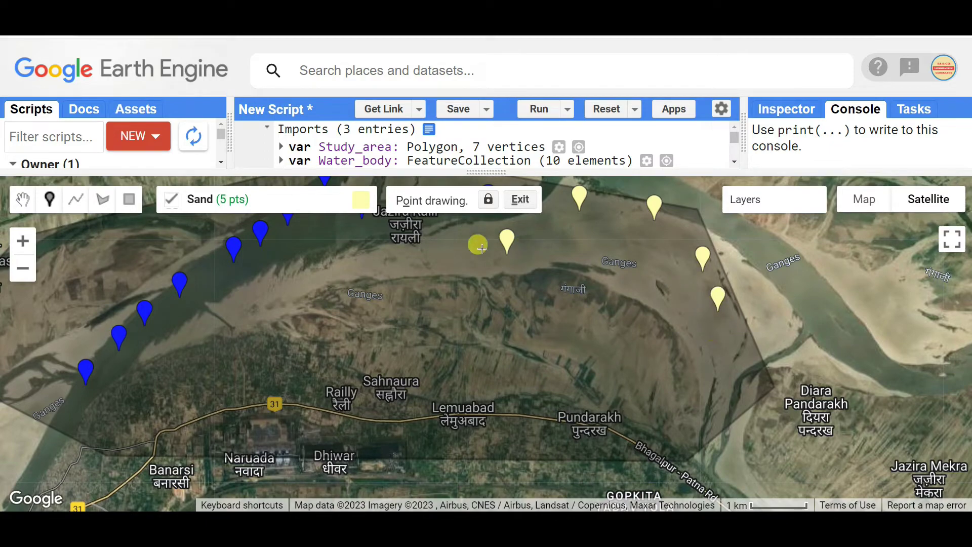
click(442, 247)
click(280, 287)
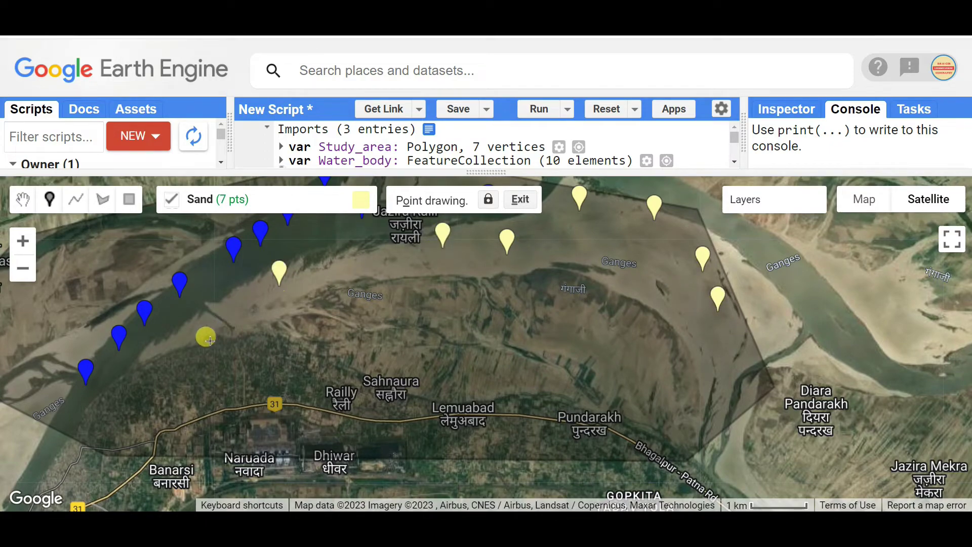
click(194, 326)
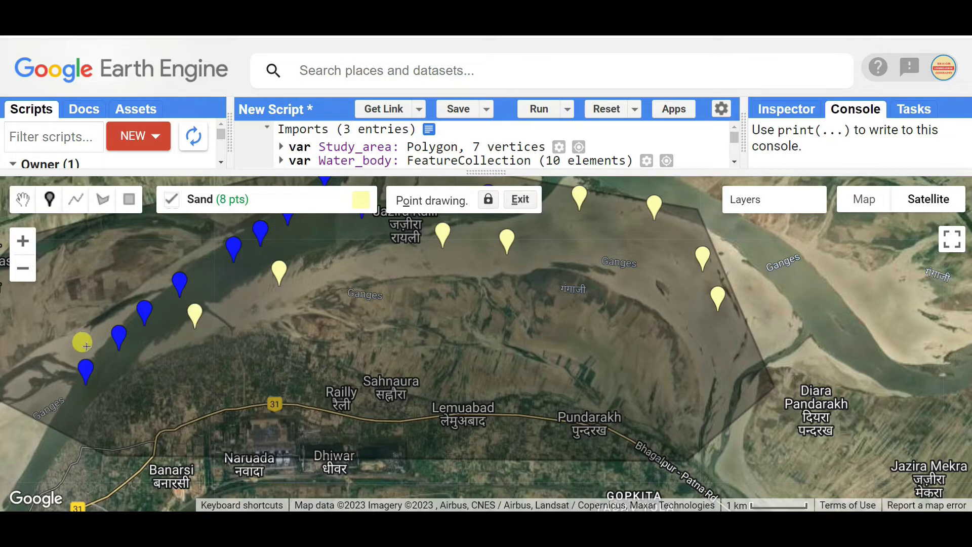
click(81, 345)
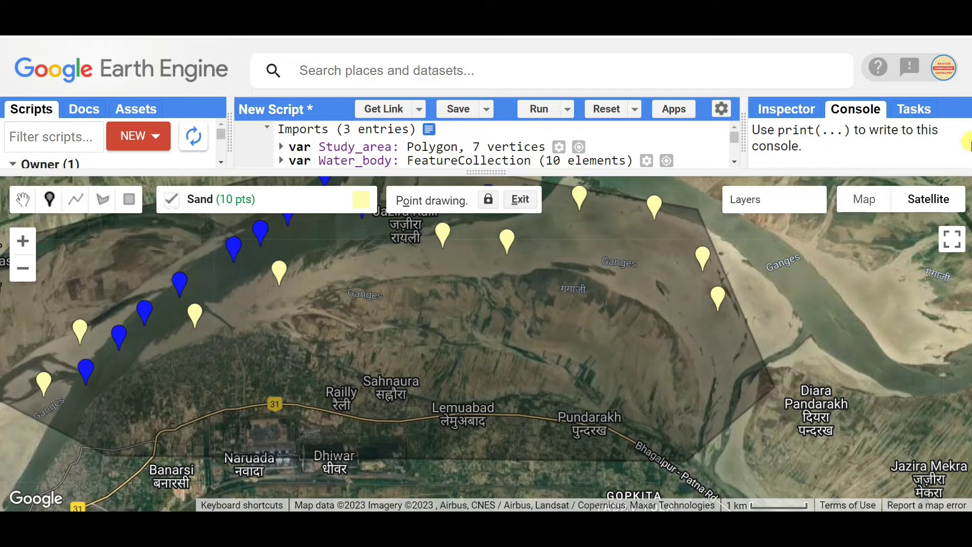
Step: Finish the Sand points and add a new geometry layer
mouse_move(278, 235)
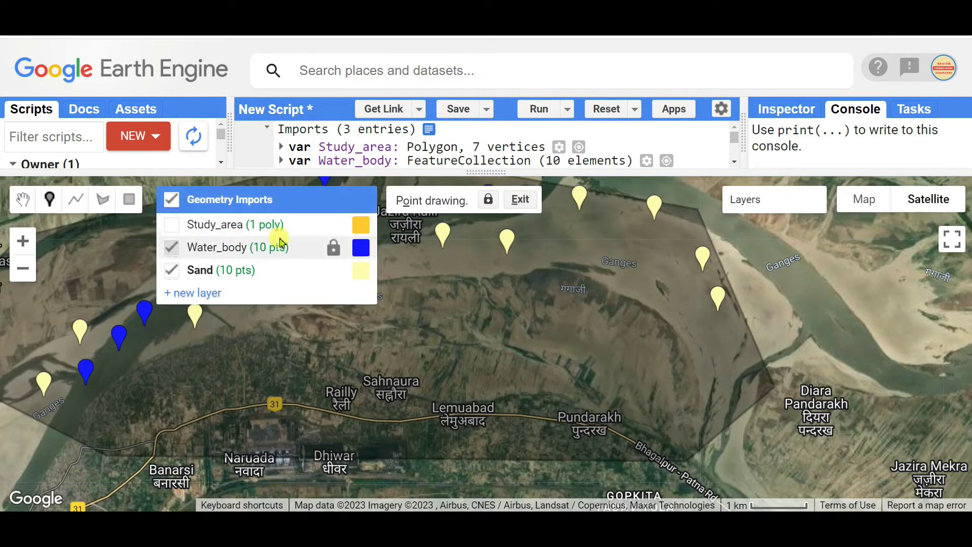
click(332, 271)
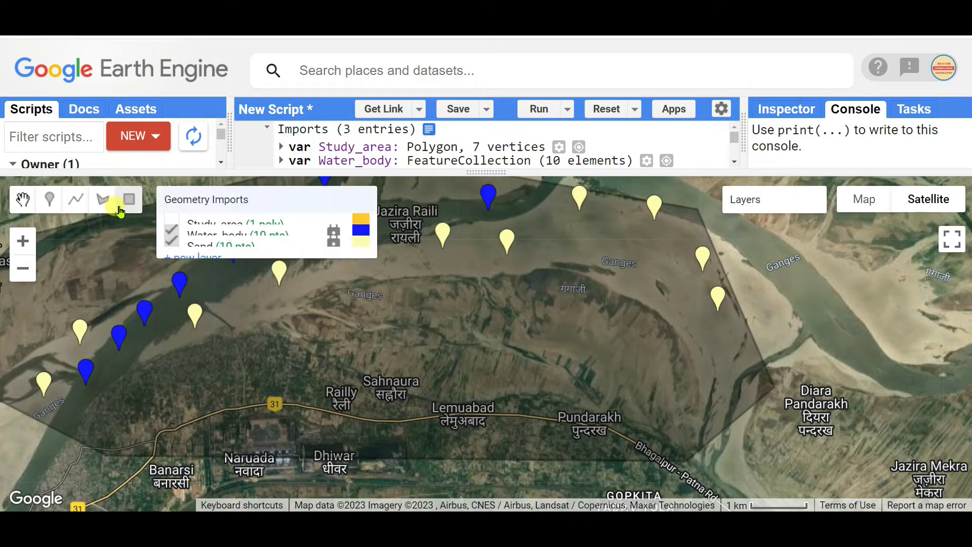
click(196, 294)
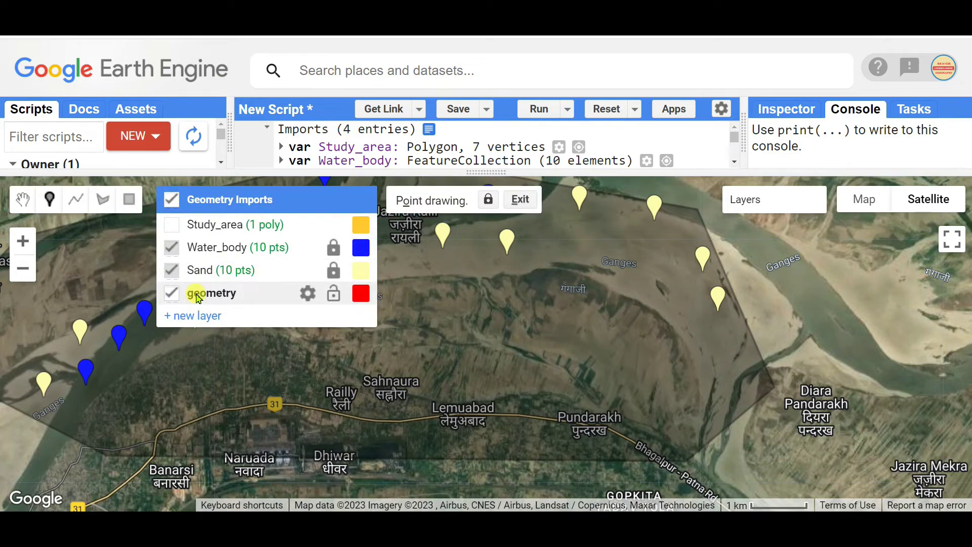
Step: Name the new layer Settlement as a FeatureCollection with property Class = 3
click(308, 295)
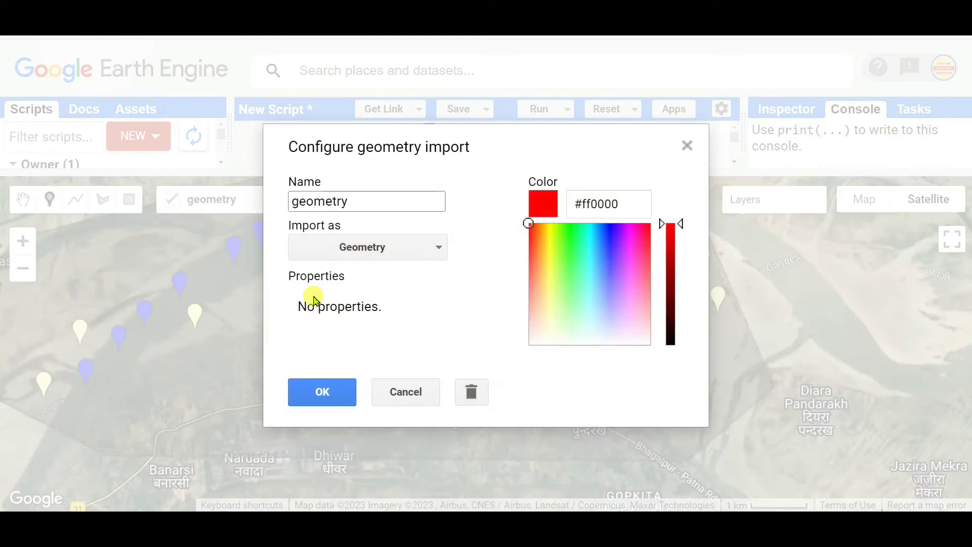
drag(372, 203, 259, 206)
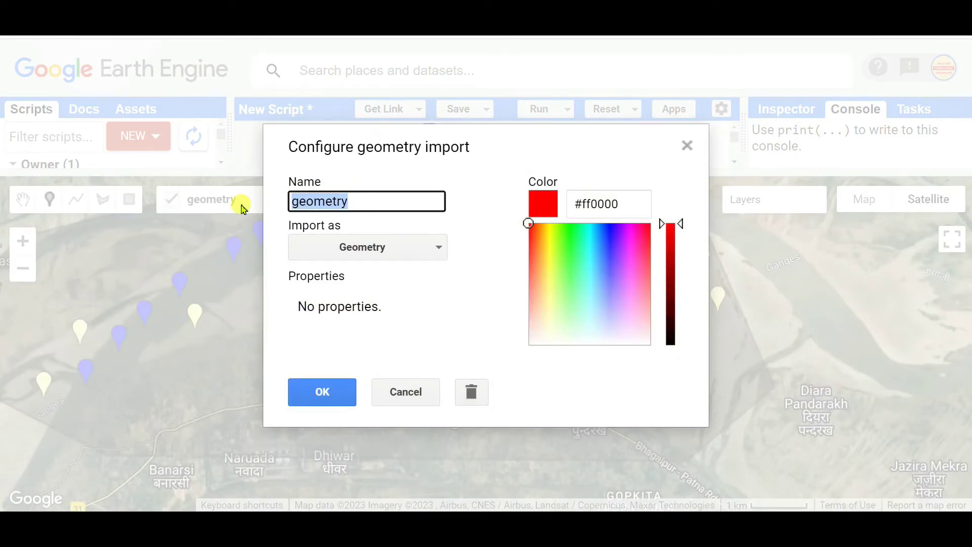
text(Settlemen)
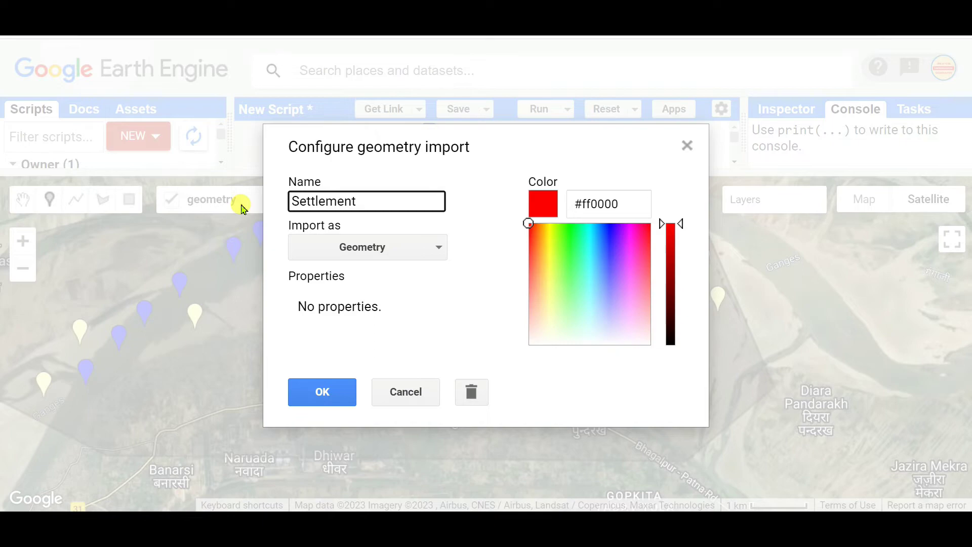
click(365, 248)
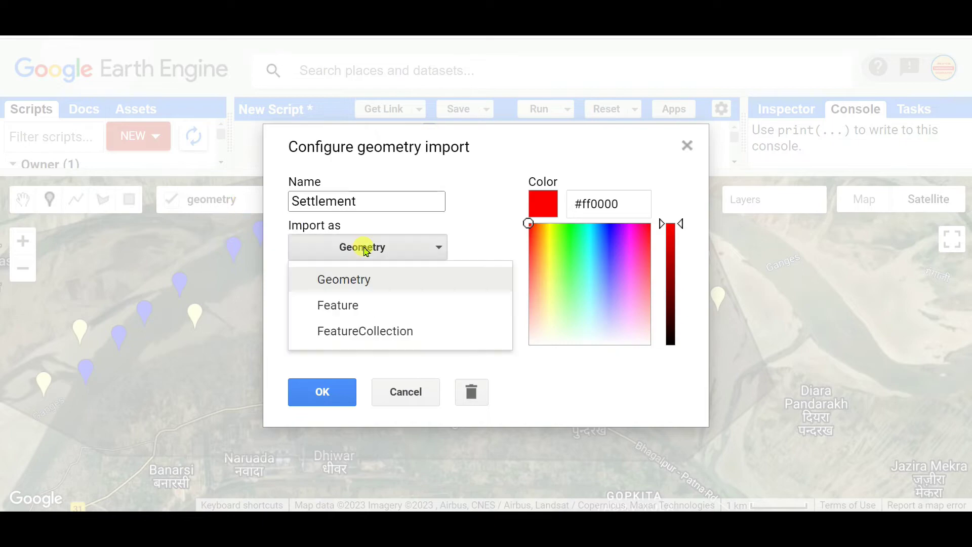
click(370, 328)
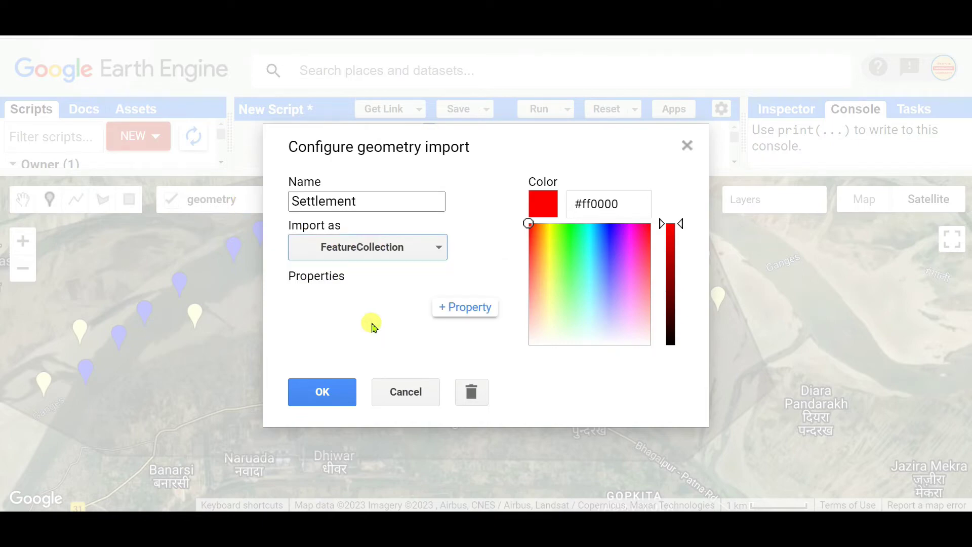
click(494, 309)
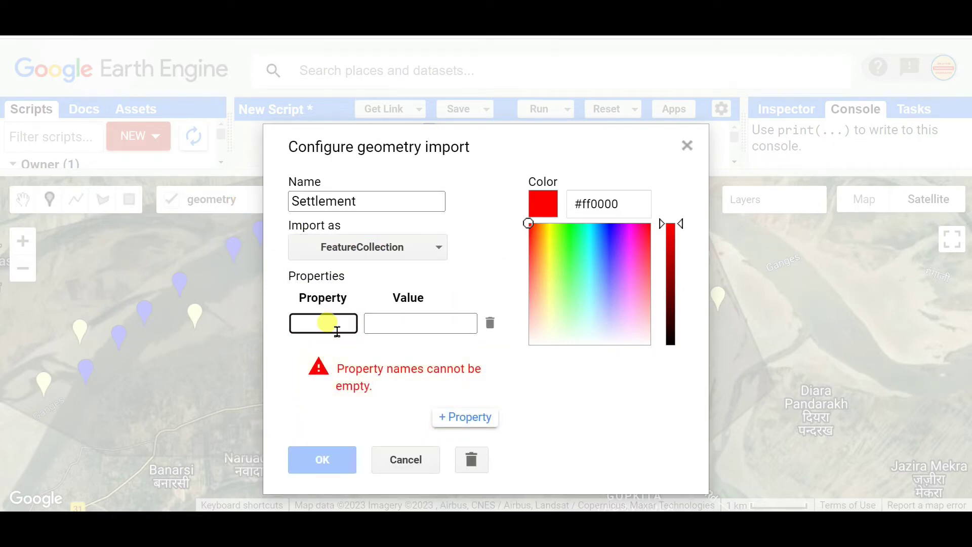
text(Class)
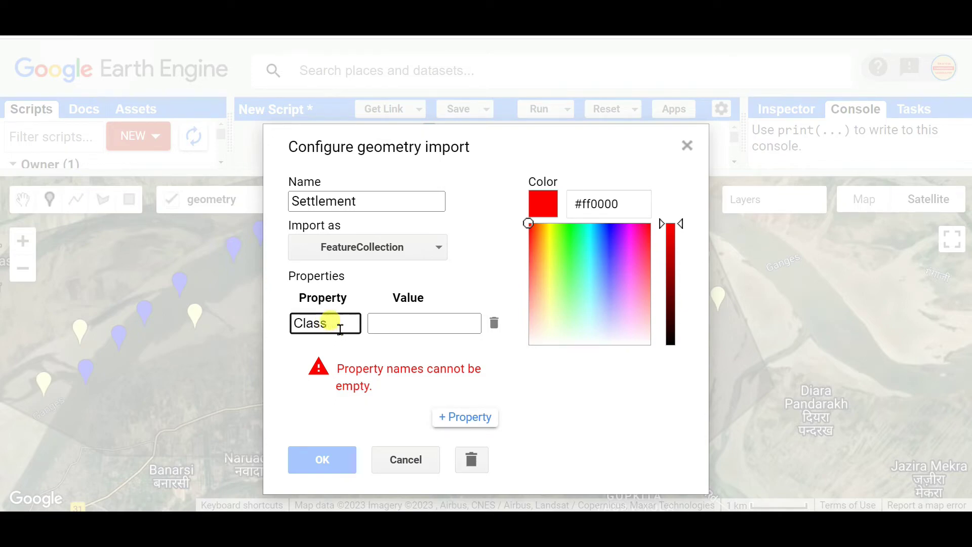
click(393, 326)
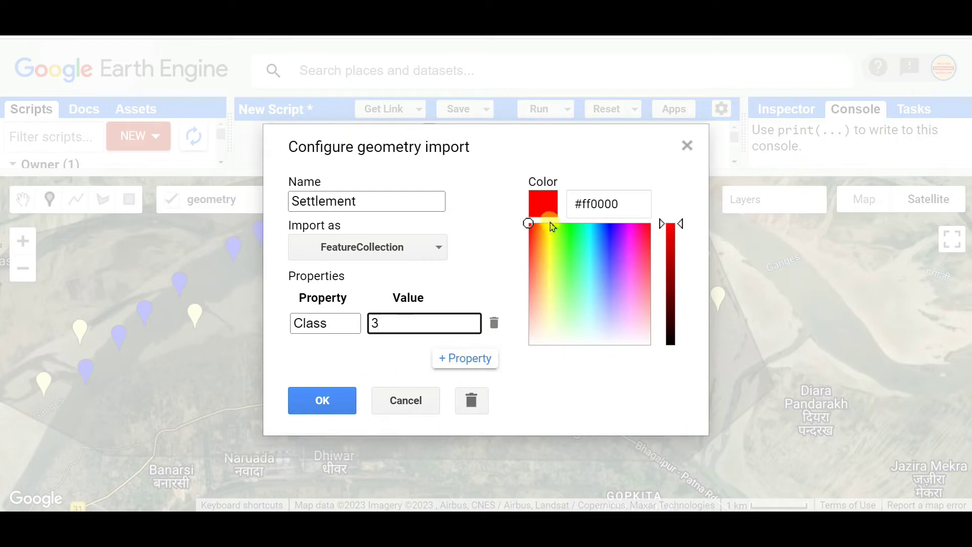
Step: Save the Settlement import and zoom into the village houses along Nawada Gath Rd
click(322, 401)
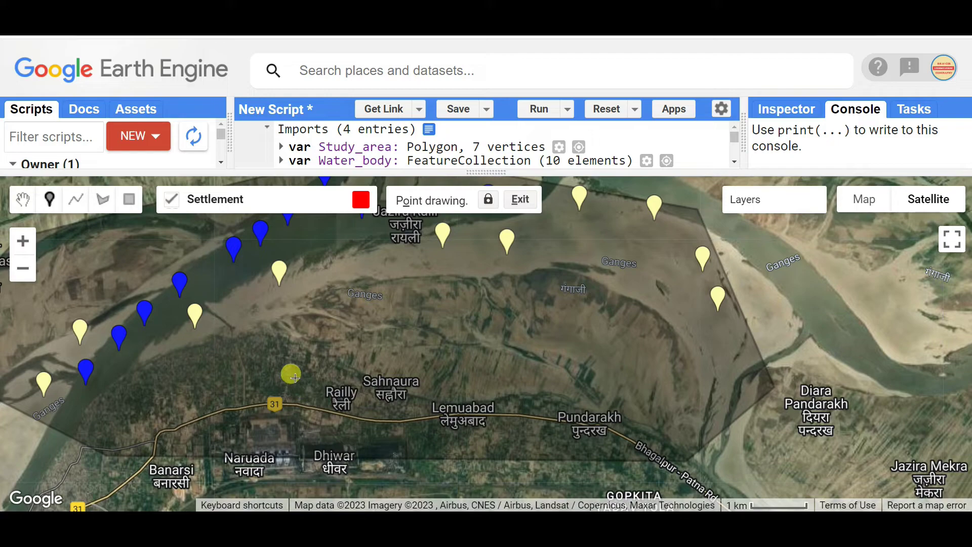
click(22, 202)
drag(301, 358, 430, 250)
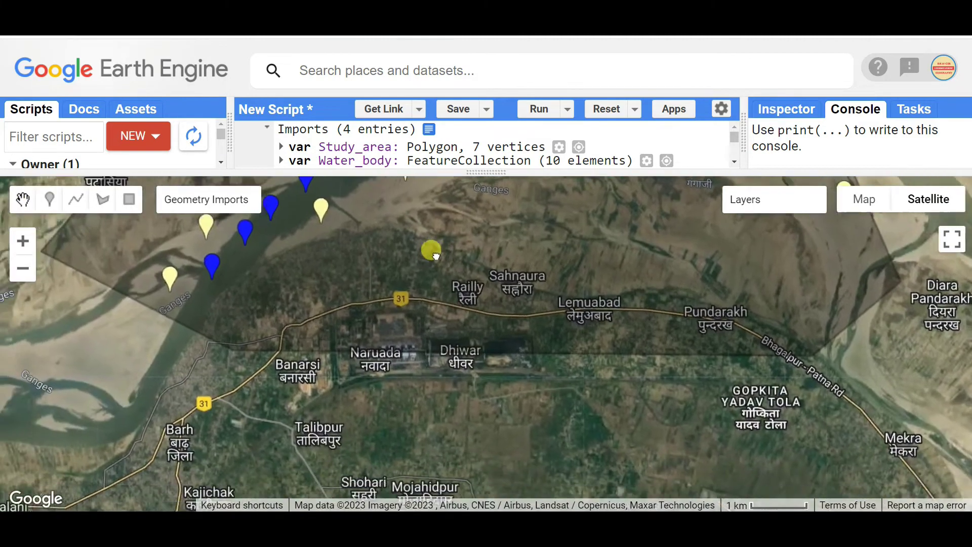
scroll(330, 286, up, 1)
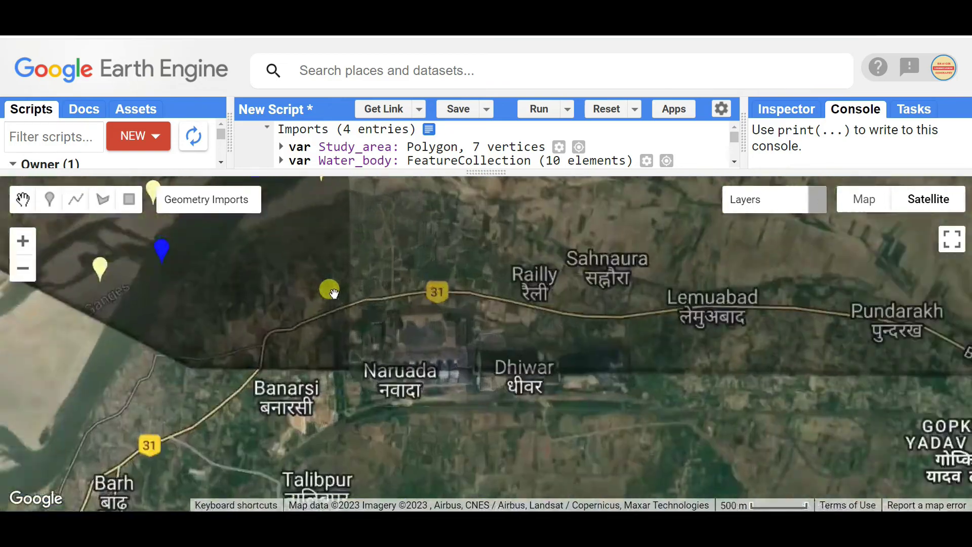
scroll(330, 288, up, 1)
drag(347, 279, 359, 355)
scroll(356, 314, up, 1)
scroll(352, 314, up, 1)
scroll(363, 325, up, 1)
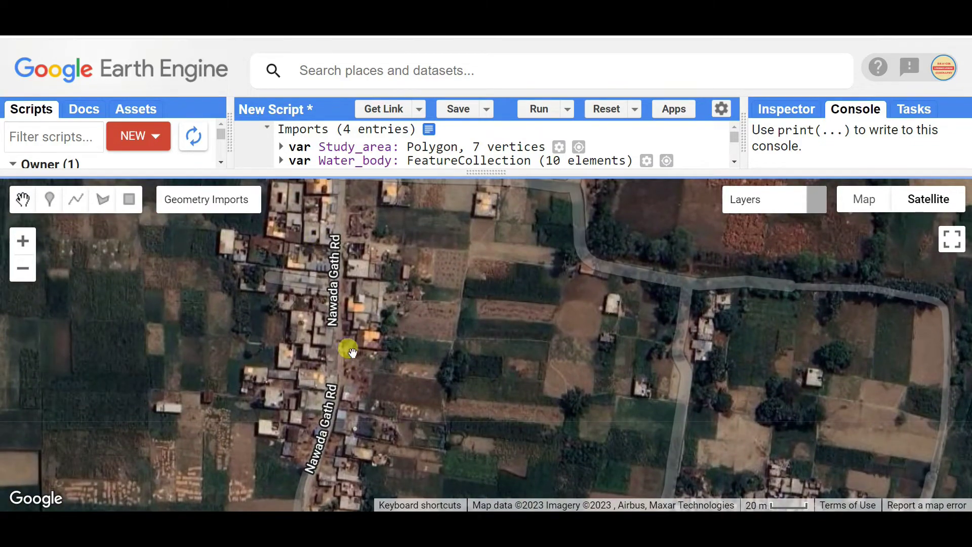
Step: Place Settlement points on houses along Nawada Gath Rd and to the east
mouse_move(194, 202)
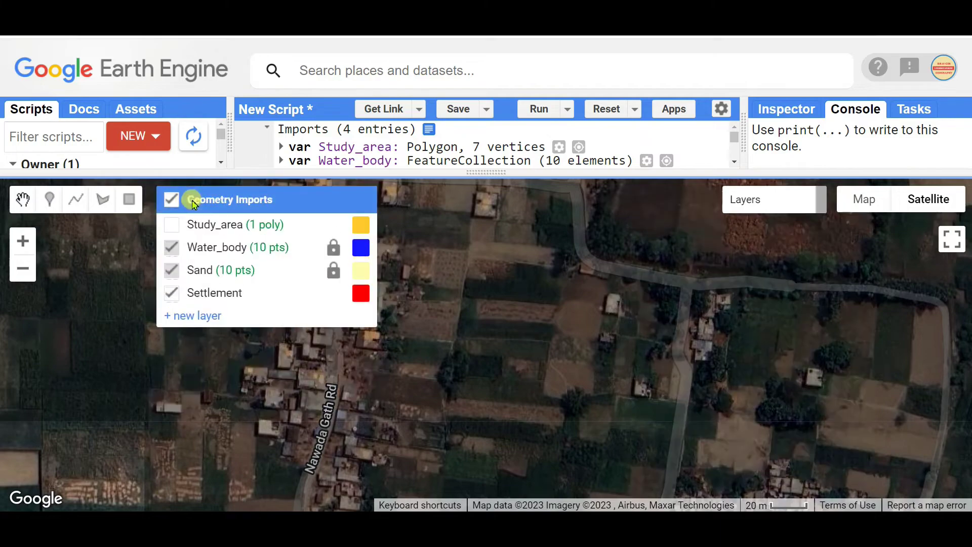
click(51, 203)
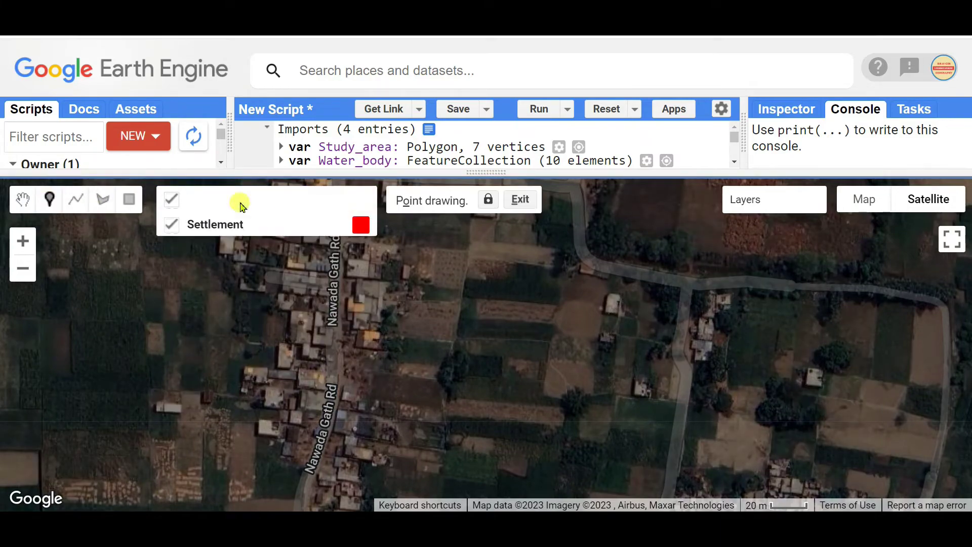
click(217, 294)
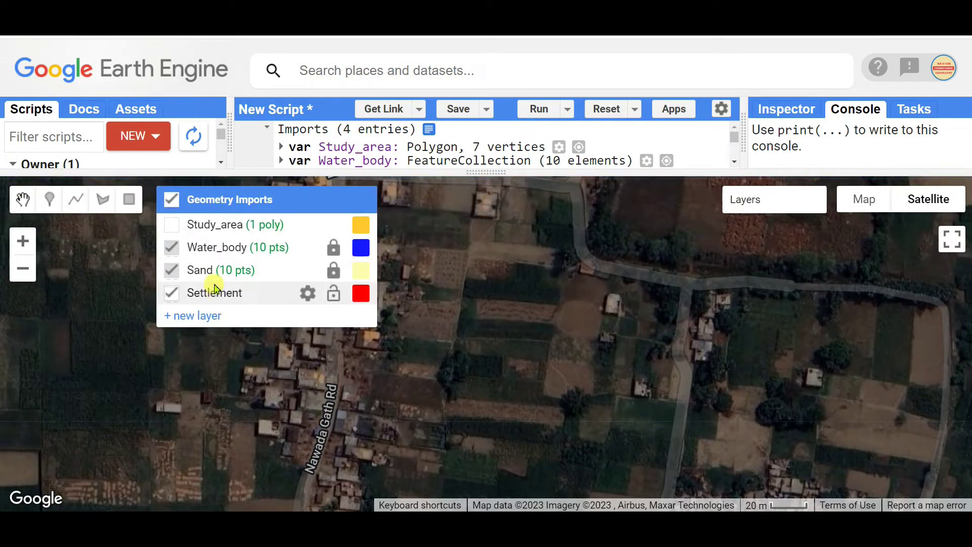
click(225, 293)
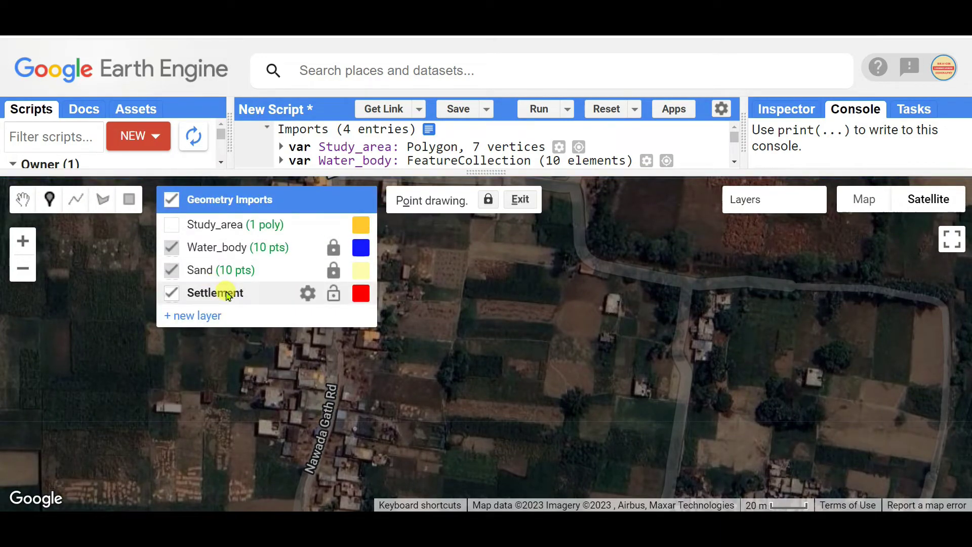
click(291, 359)
click(298, 258)
click(320, 310)
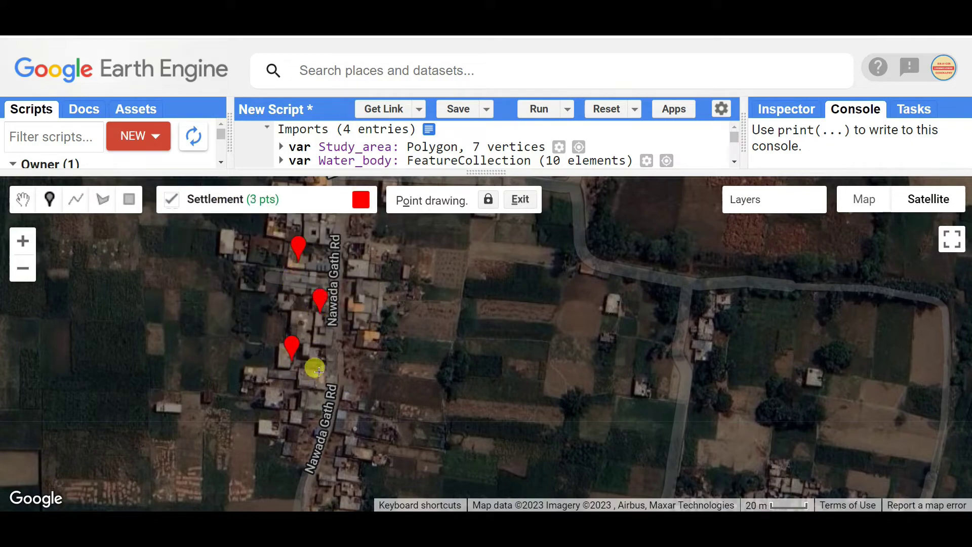
click(317, 367)
click(284, 412)
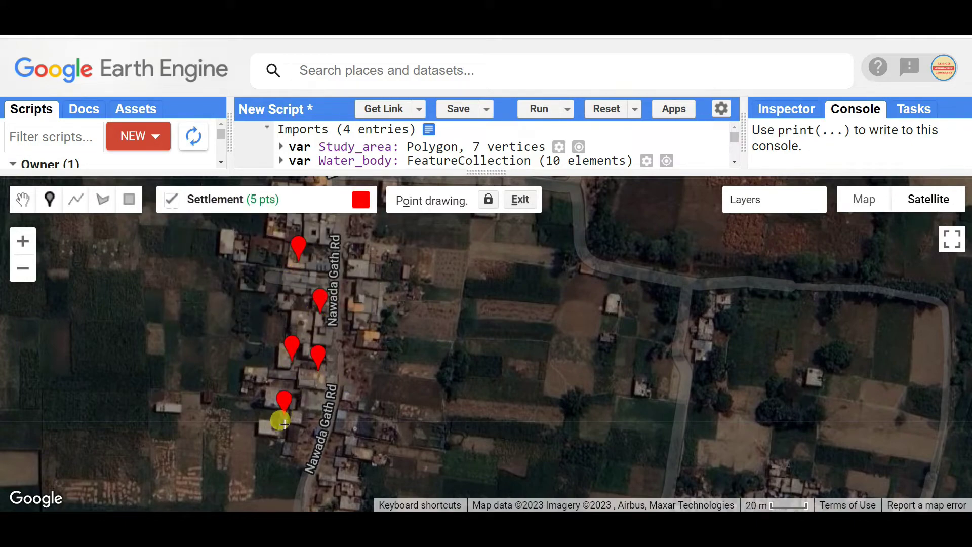
click(349, 441)
click(365, 293)
click(706, 326)
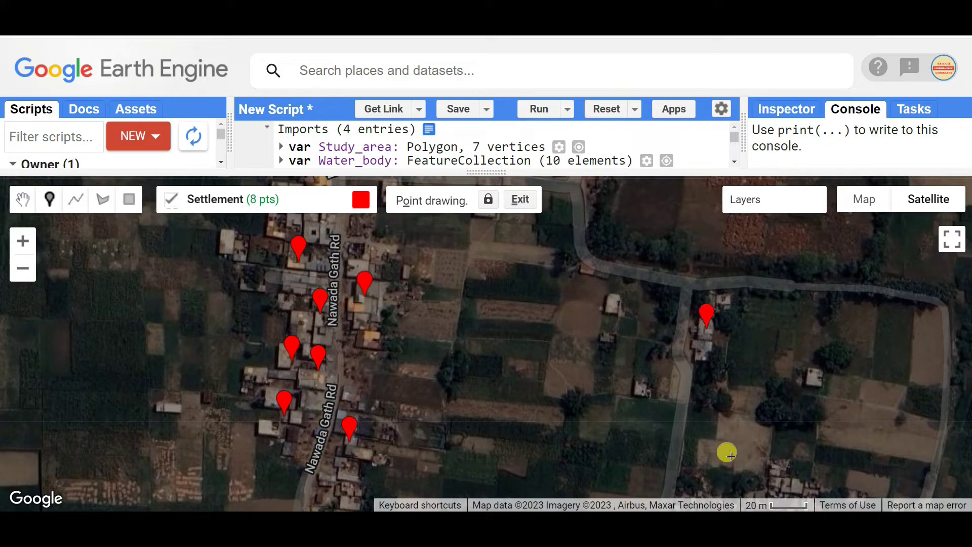
click(786, 486)
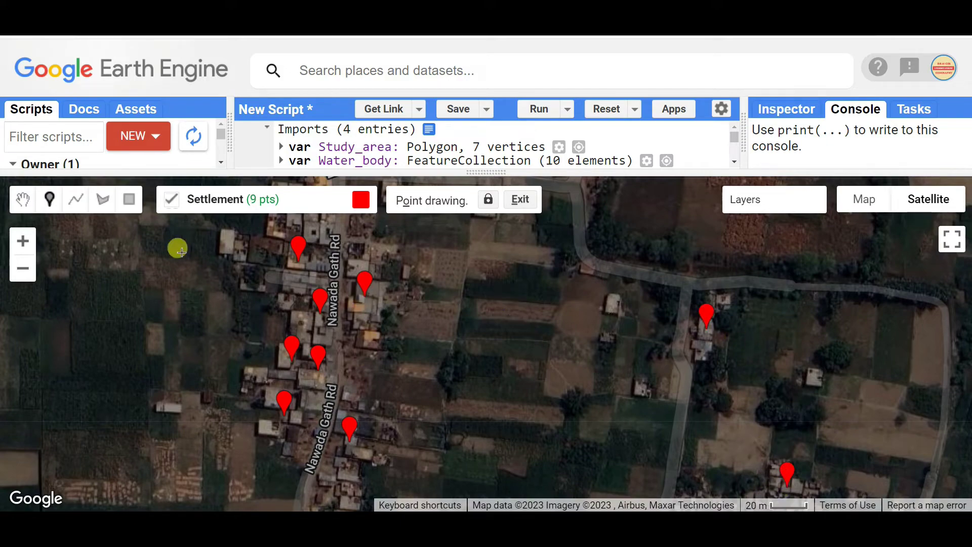
Step: Pan north over more houses and lock the finished Settlement layer
click(22, 200)
drag(482, 263, 478, 445)
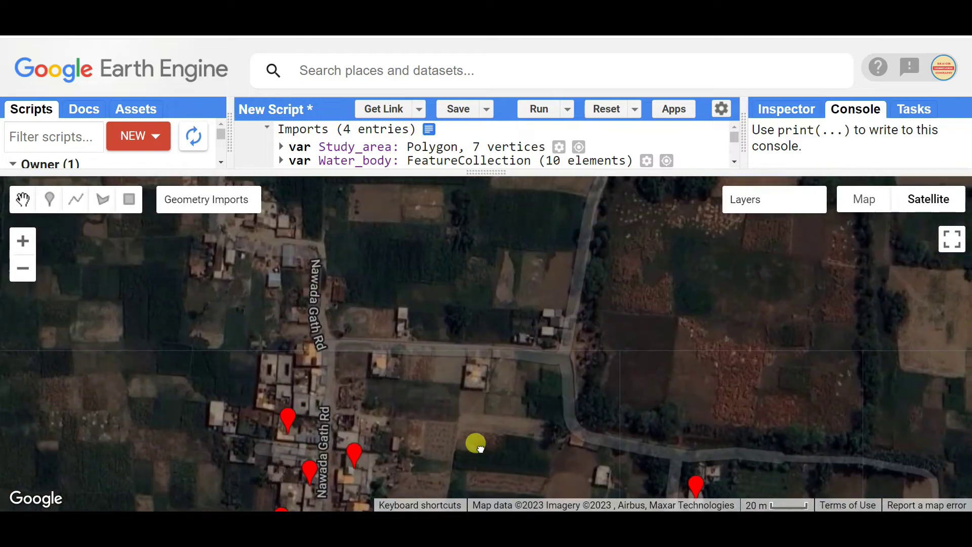
click(49, 199)
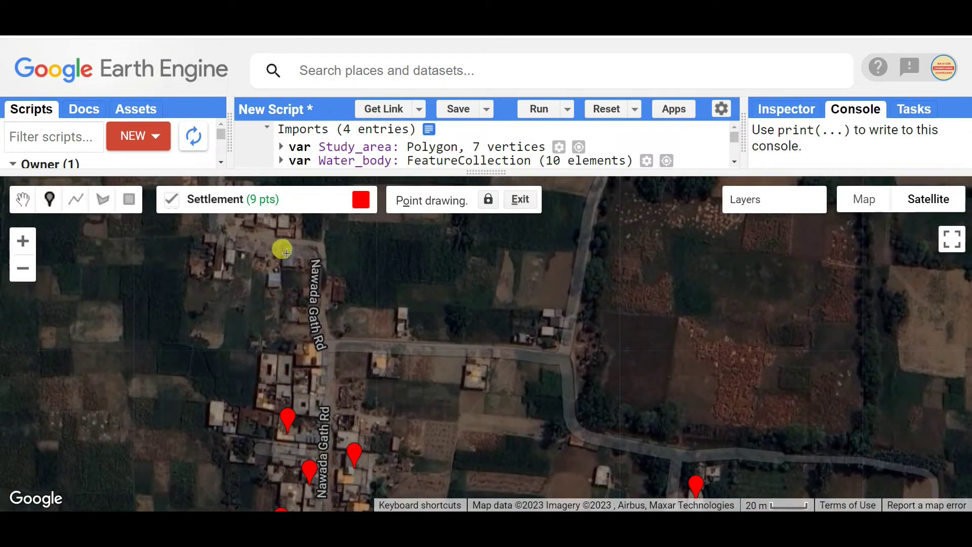
scroll(524, 299, down, 1)
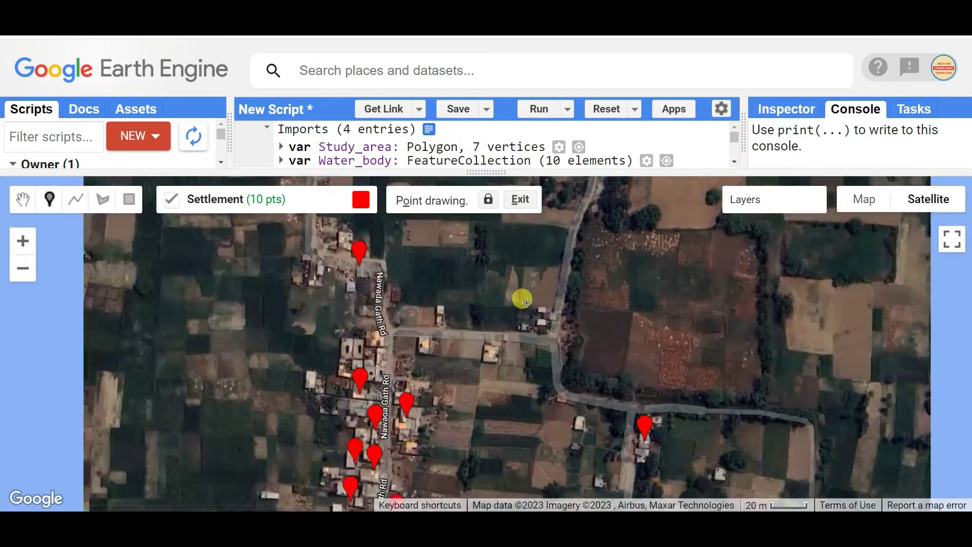
scroll(524, 299, up, 2)
scroll(522, 299, down, 2)
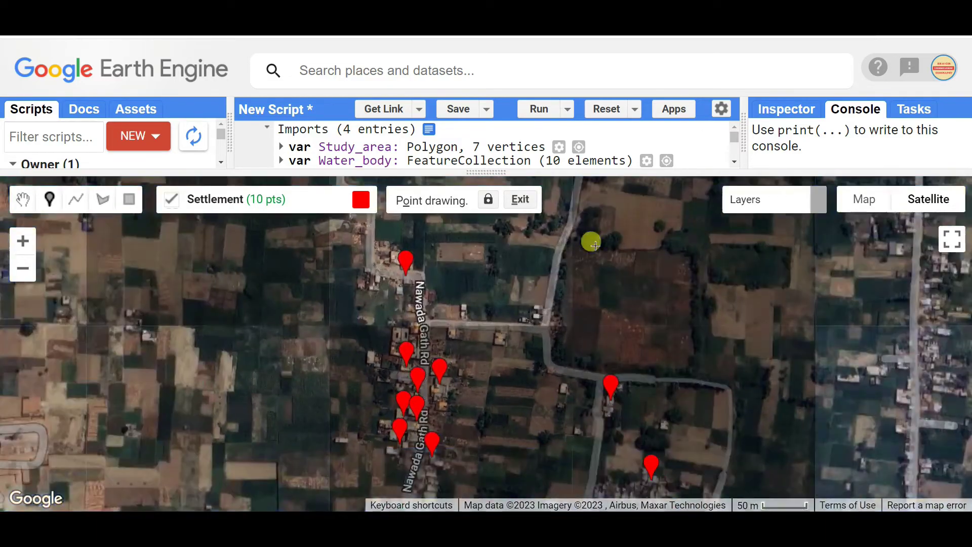
mouse_move(174, 197)
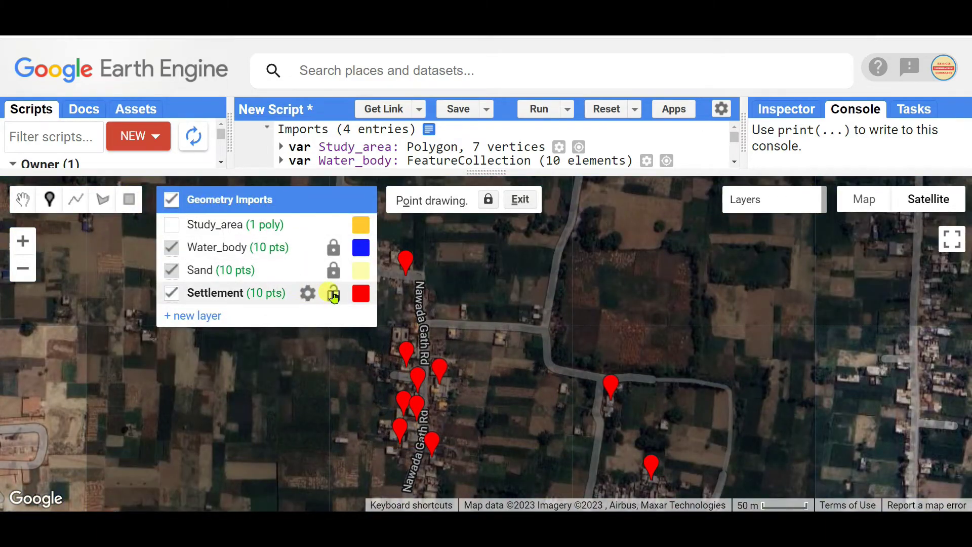
click(333, 294)
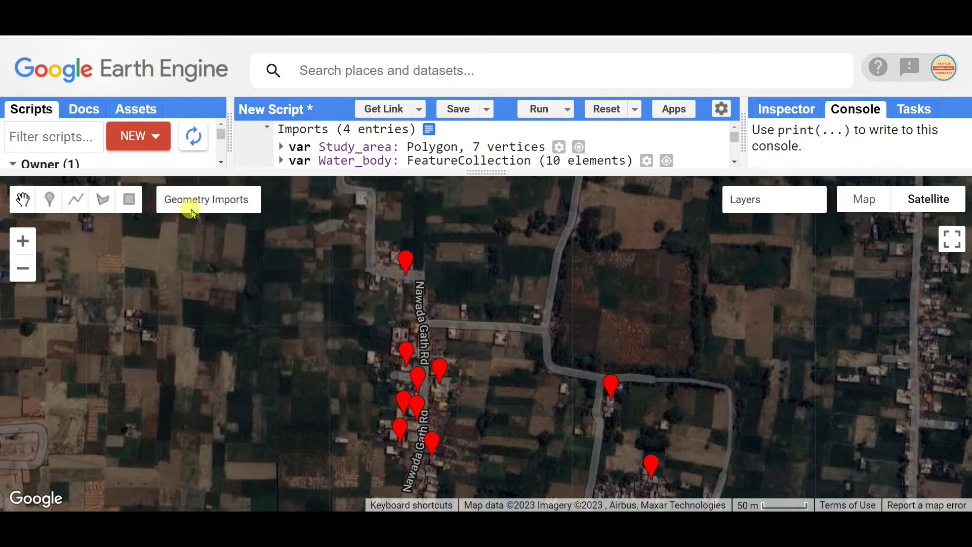
Step: Add another geometry layer and rename it Vegetation
click(217, 316)
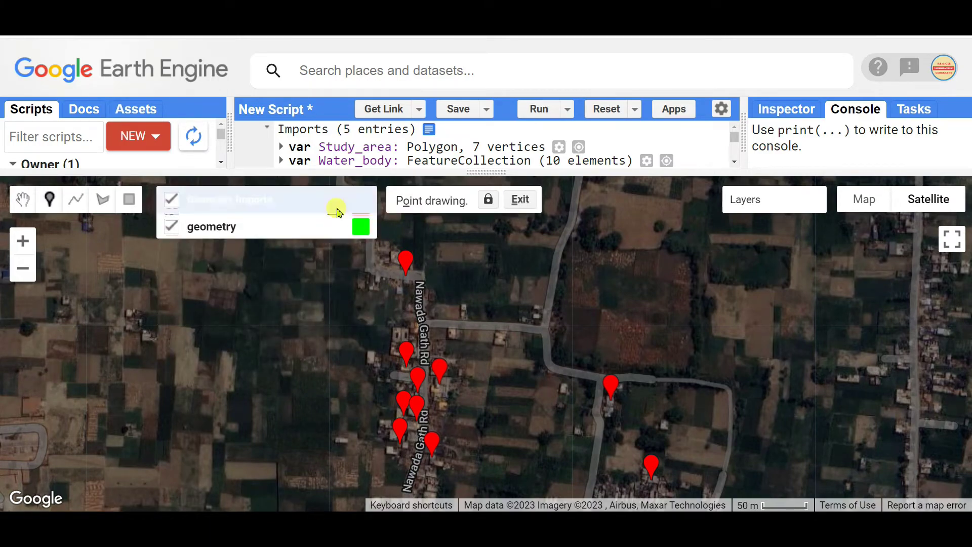
mouse_move(257, 321)
click(303, 319)
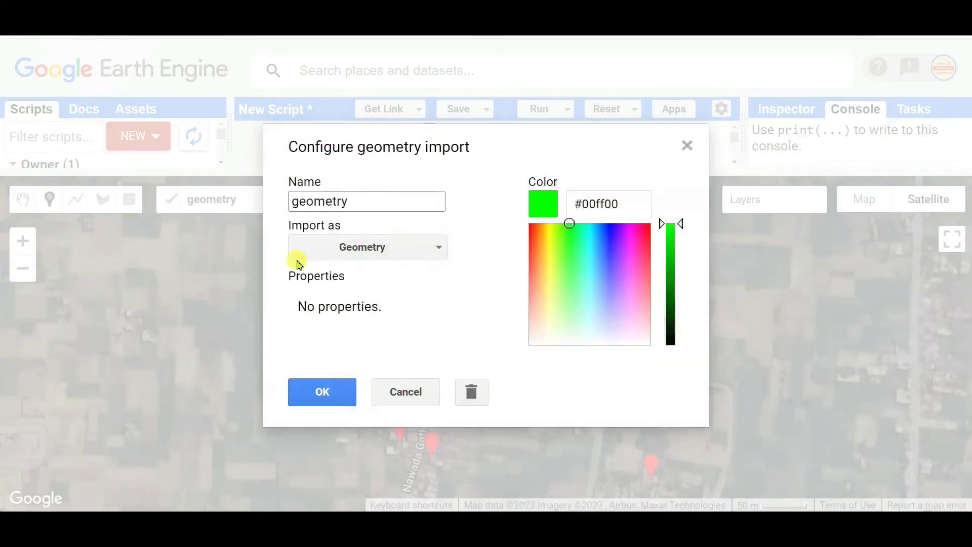
drag(349, 201, 272, 209)
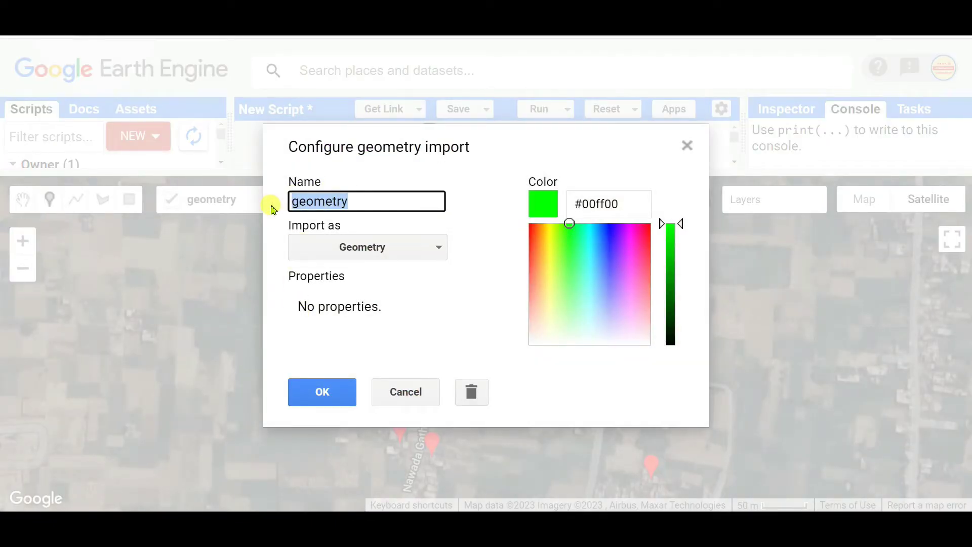
text(Vegetation)
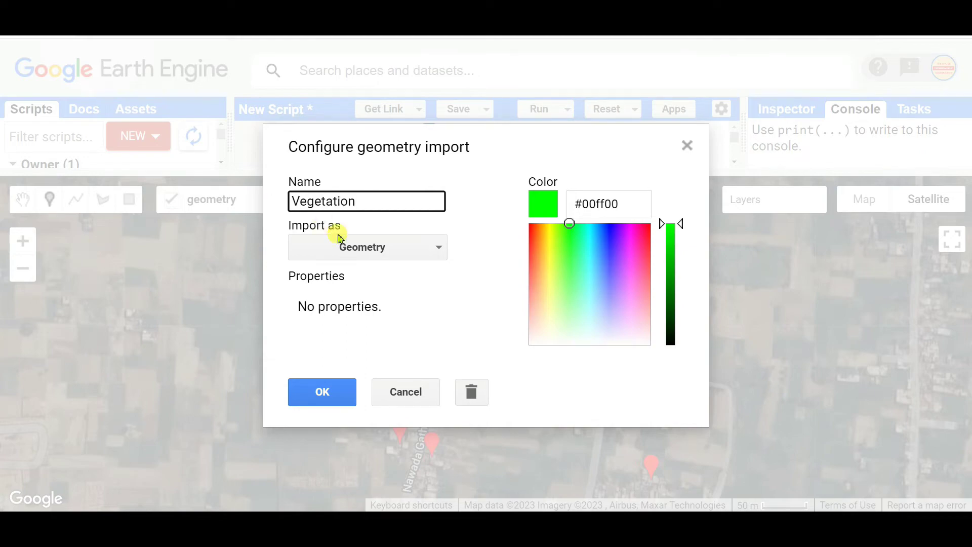
Step: Import Vegetation as a FeatureCollection with property Class = 4 and save
click(359, 253)
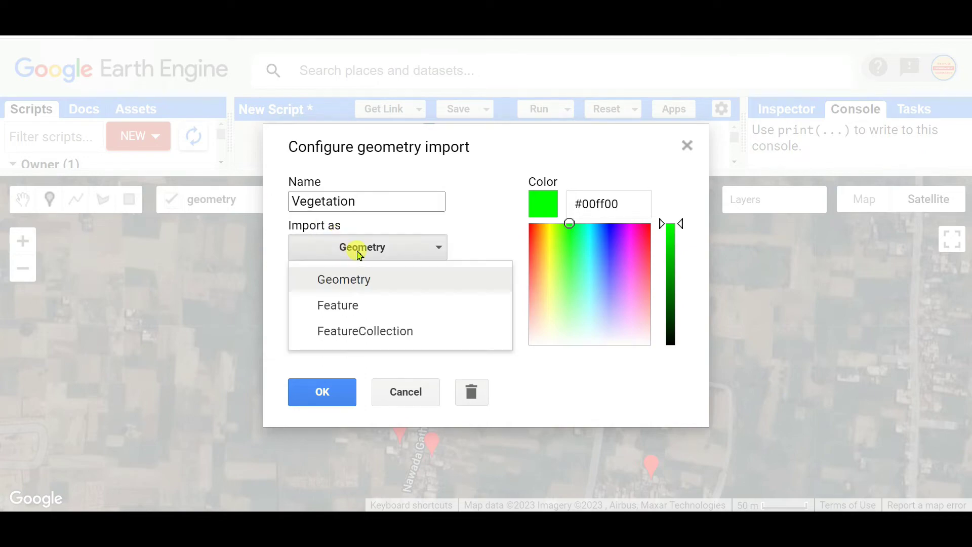
click(370, 332)
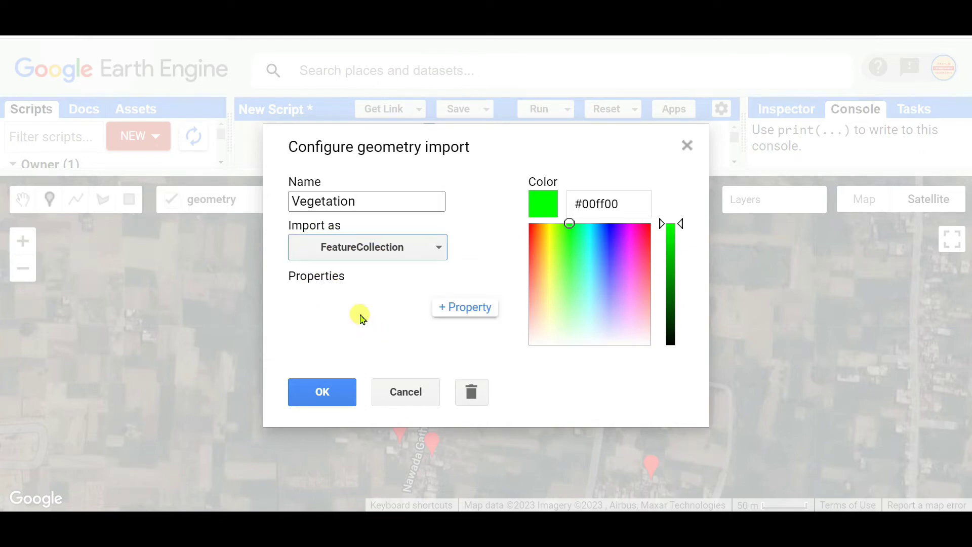
click(477, 310)
click(335, 324)
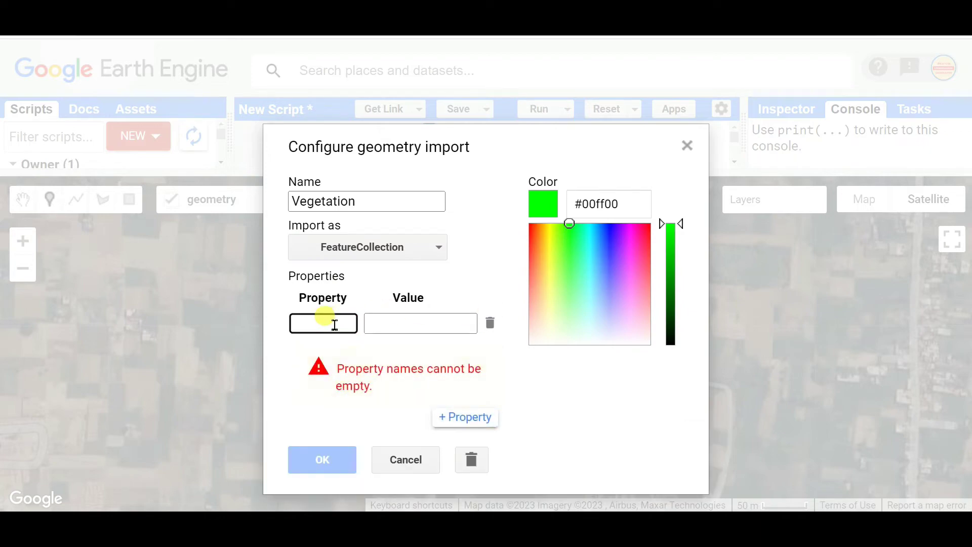
text(Class)
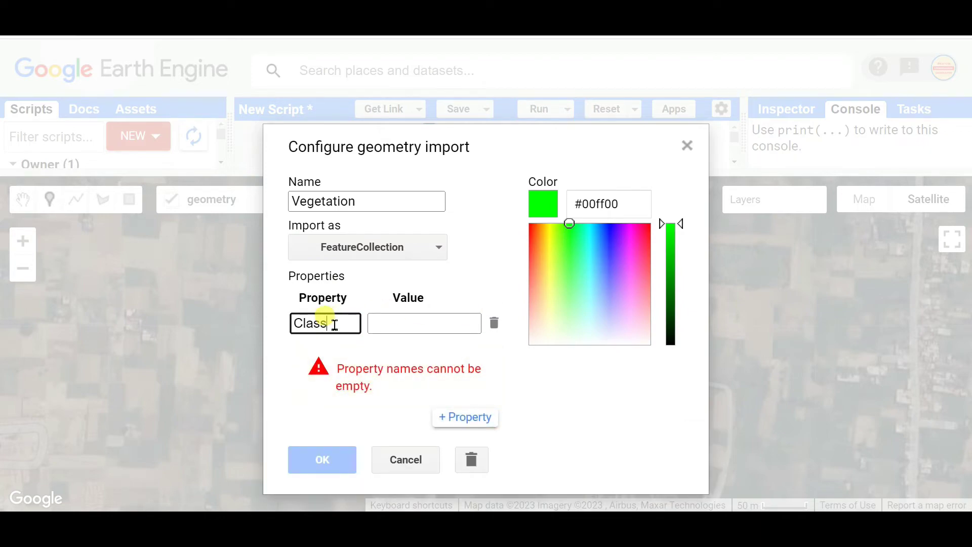
click(412, 324)
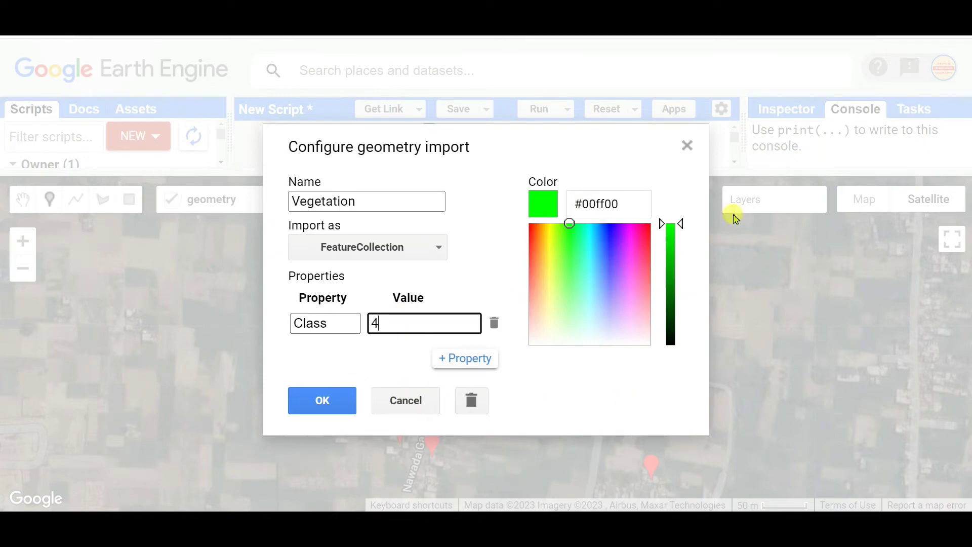
click(322, 400)
Step: Pan to unmarked vegetation and place Vegetation points on tree patches
mouse_move(256, 196)
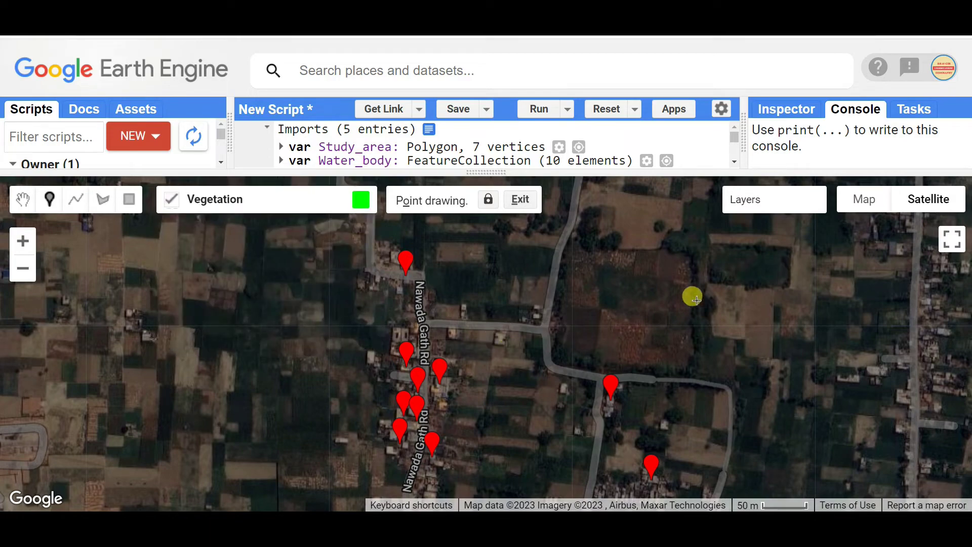
click(15, 202)
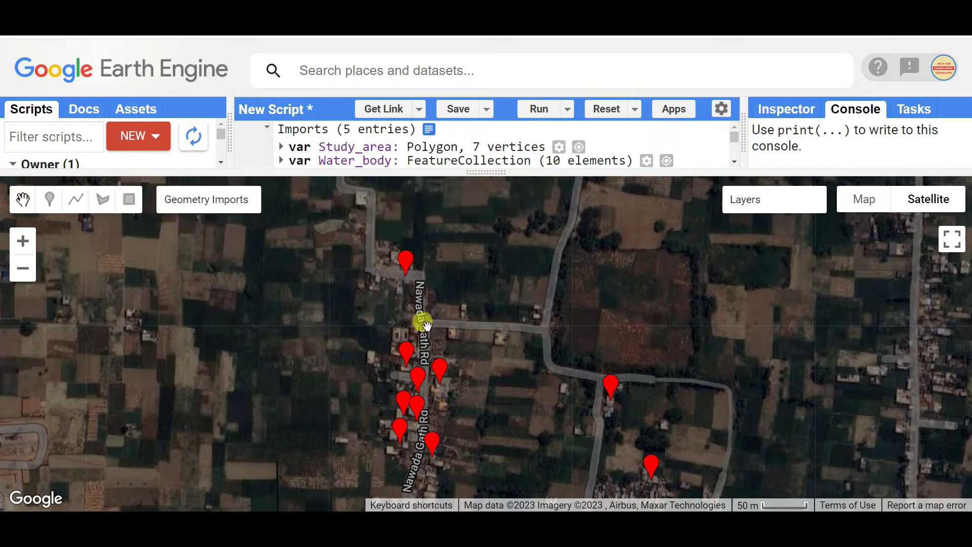
mouse_move(420, 321)
mouse_down()
mouse_move(492, 419)
mouse_move(625, 369)
mouse_move(550, 422)
mouse_move(585, 363)
mouse_up()
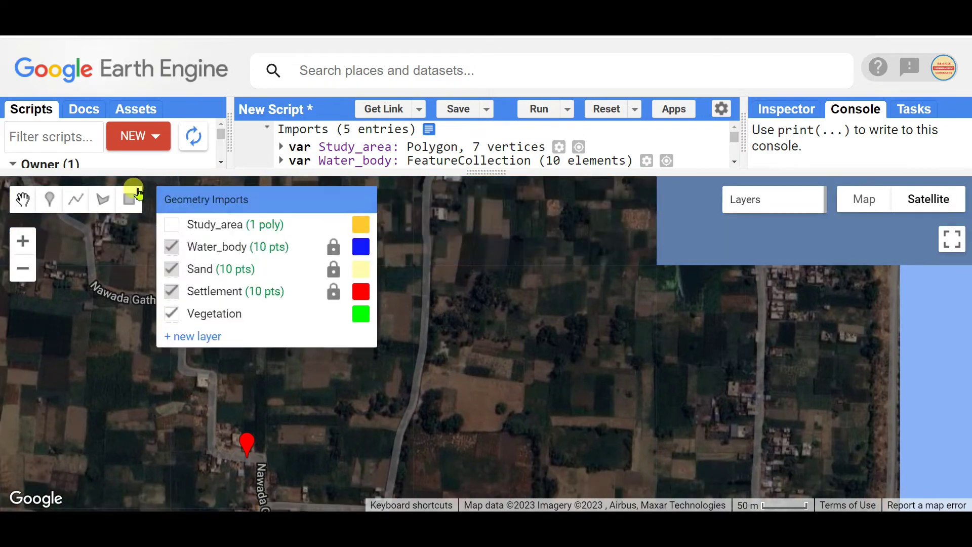
click(85, 205)
click(48, 198)
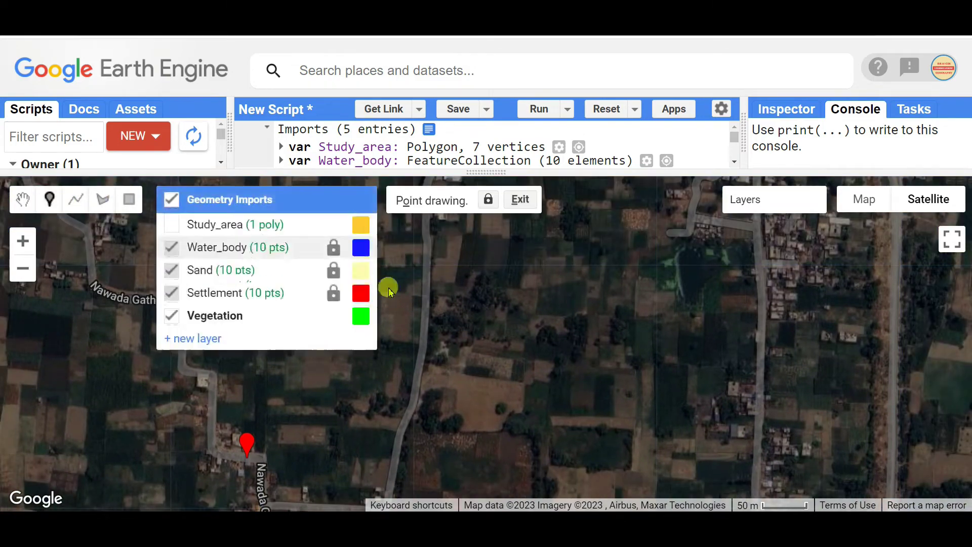
click(577, 320)
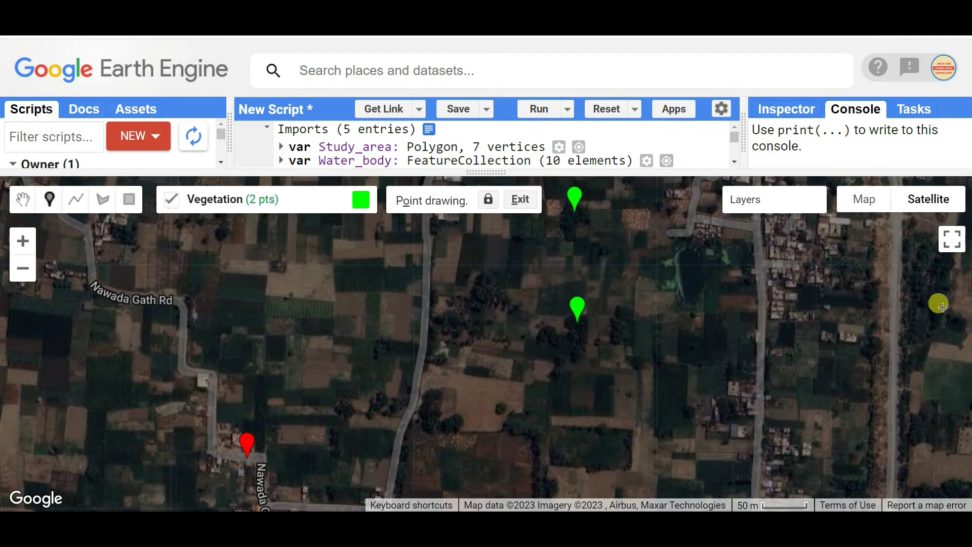
click(433, 416)
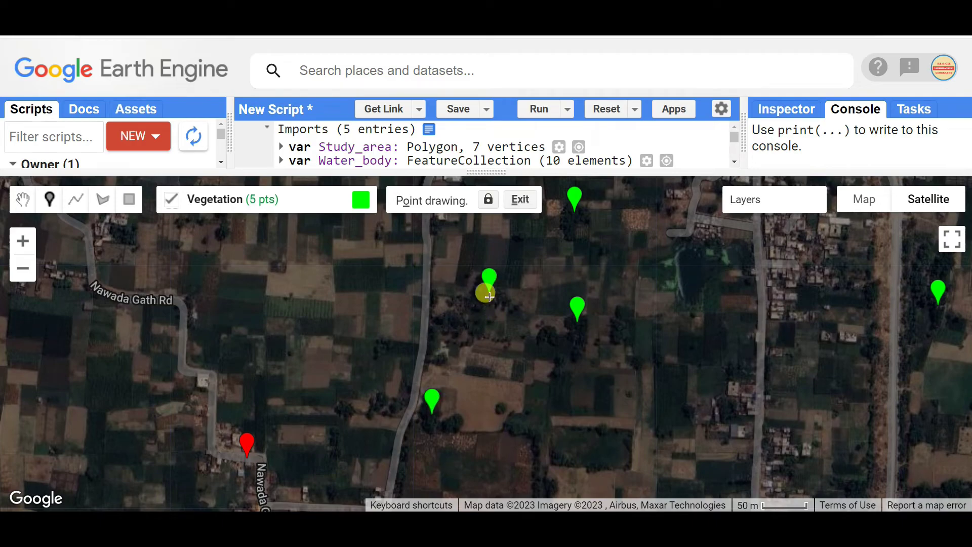
Step: Pan across the map and recentre on the green Vegetation points
scroll(488, 296, up, 1)
scroll(488, 296, down, 2)
scroll(488, 296, up, 1)
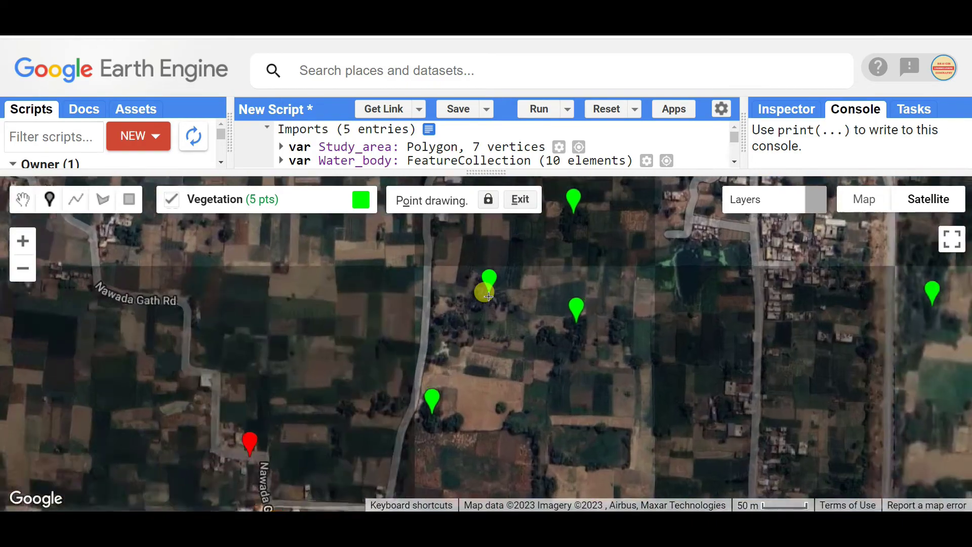
scroll(489, 296, down, 1)
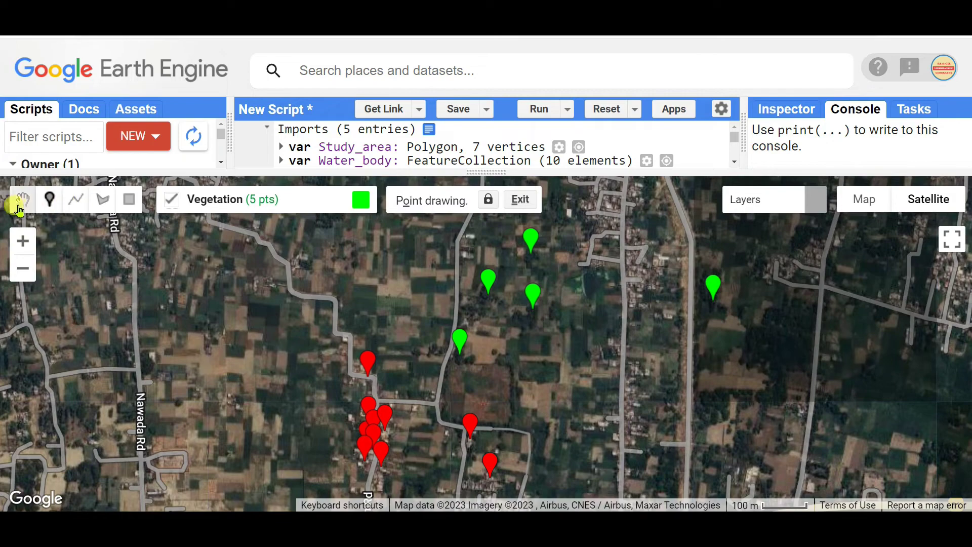
click(20, 203)
drag(373, 340, 445, 449)
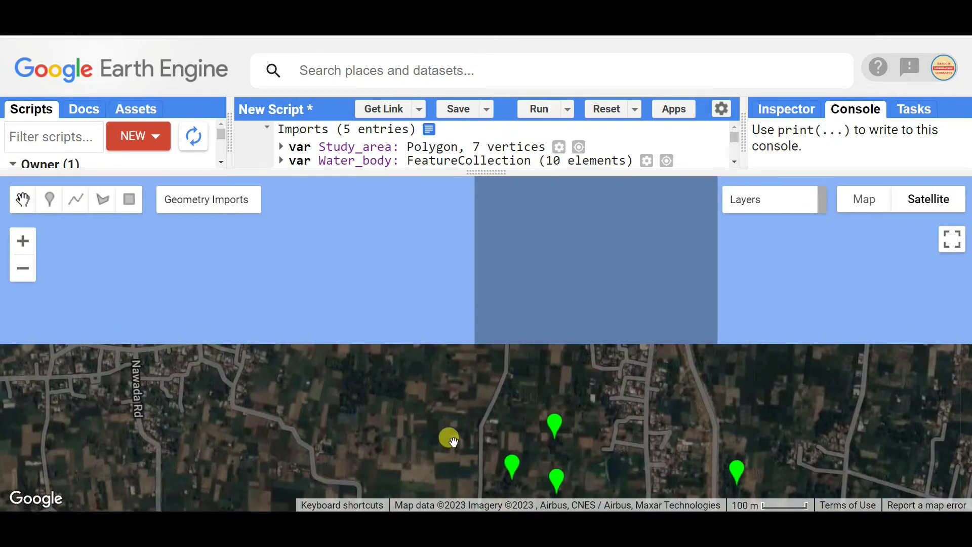
drag(501, 359, 564, 215)
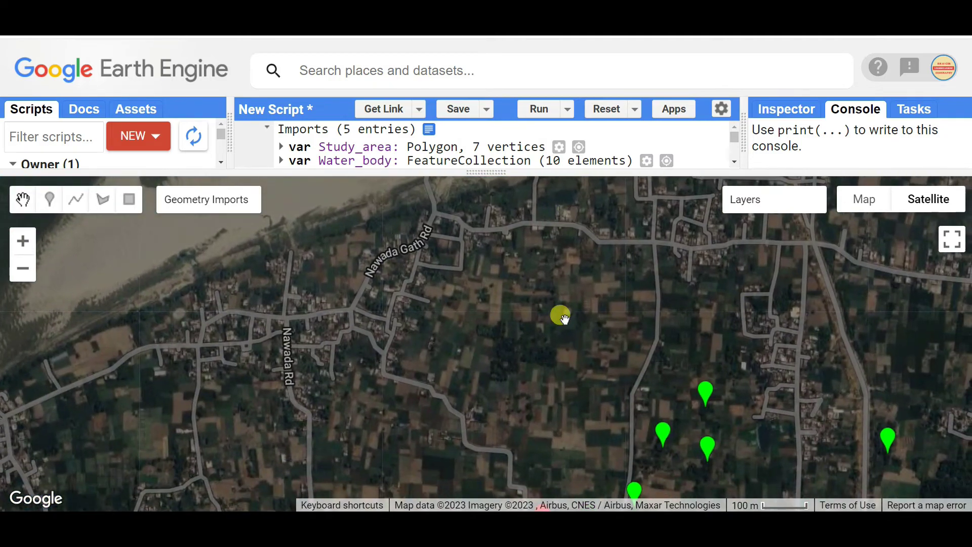
drag(545, 369, 511, 302)
drag(815, 385, 445, 332)
scroll(556, 354, down, 1)
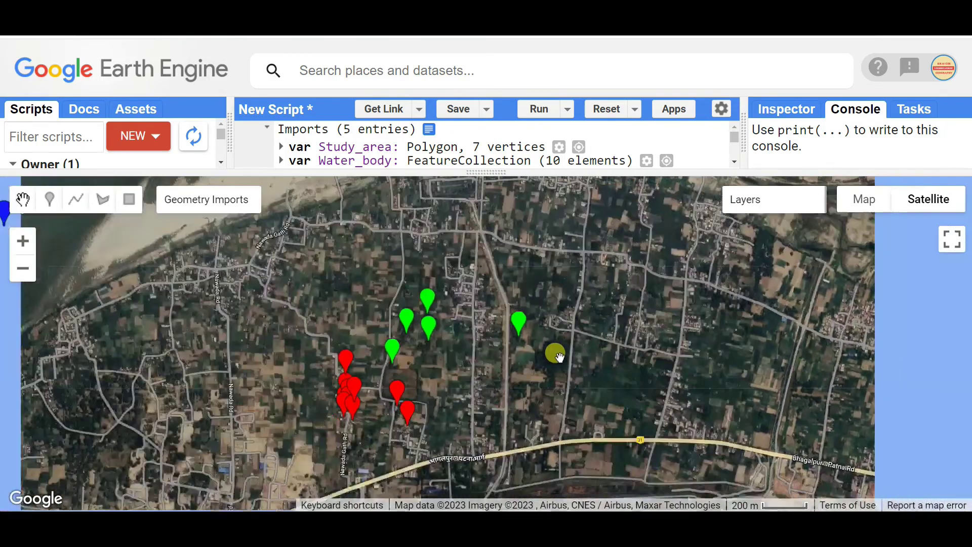
scroll(557, 356, up, 2)
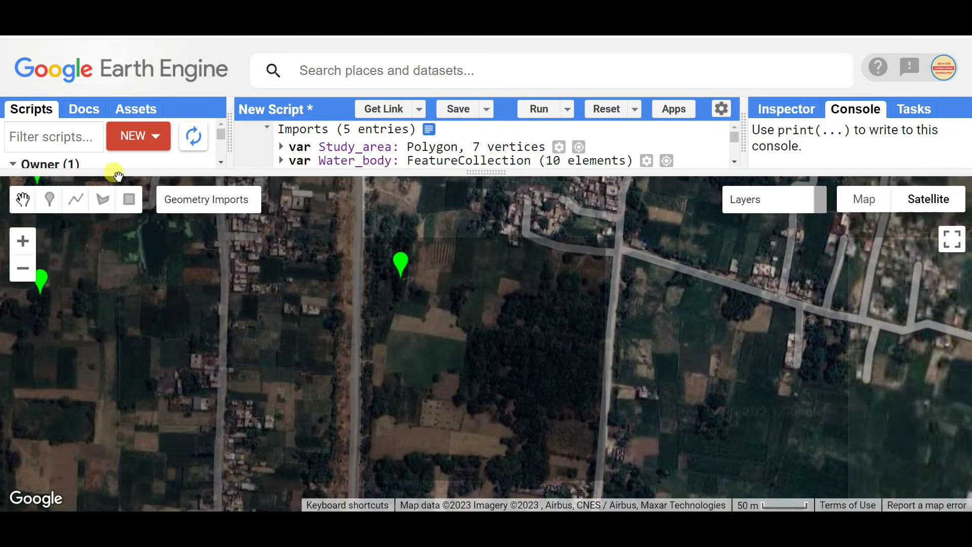
Step: Add more Vegetation points in the wooded patch, reaching ten
mouse_move(191, 199)
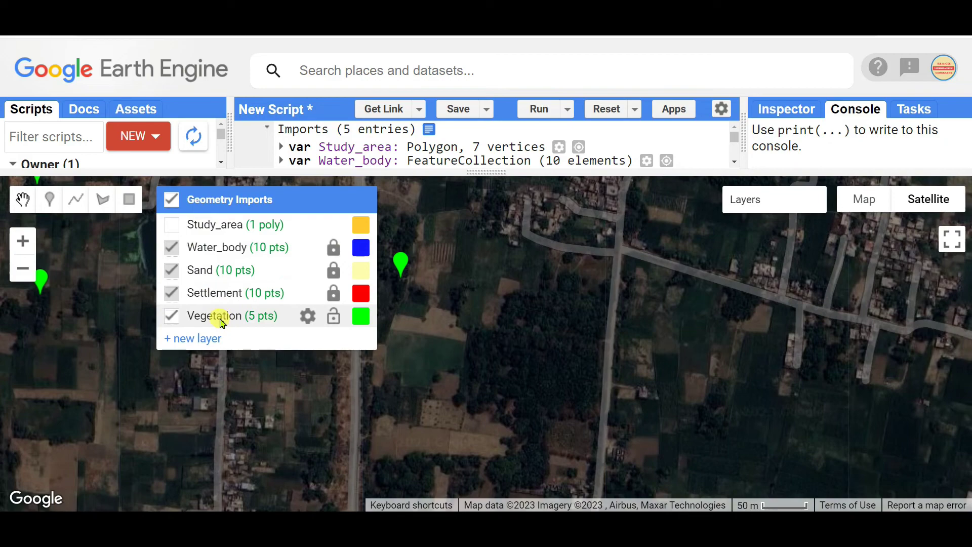
click(221, 323)
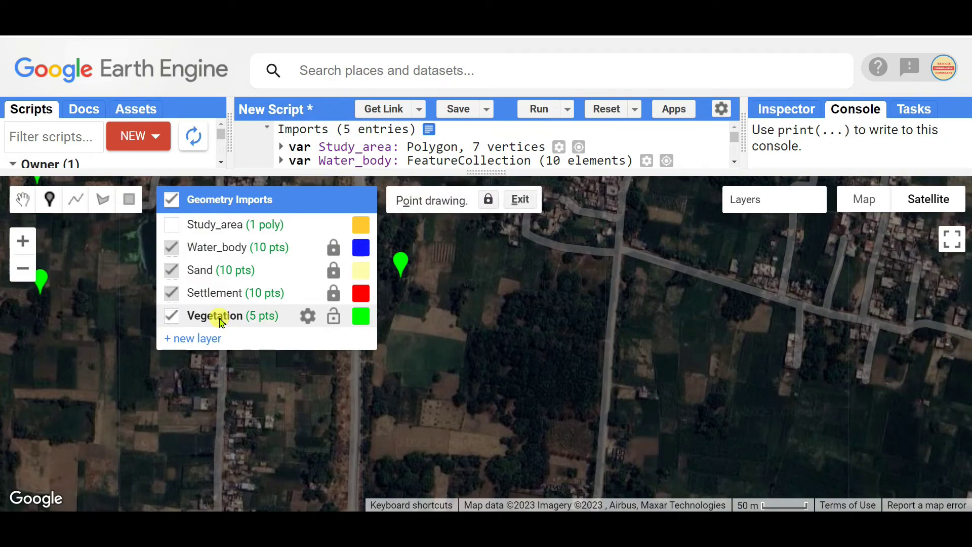
click(553, 303)
click(576, 369)
click(535, 390)
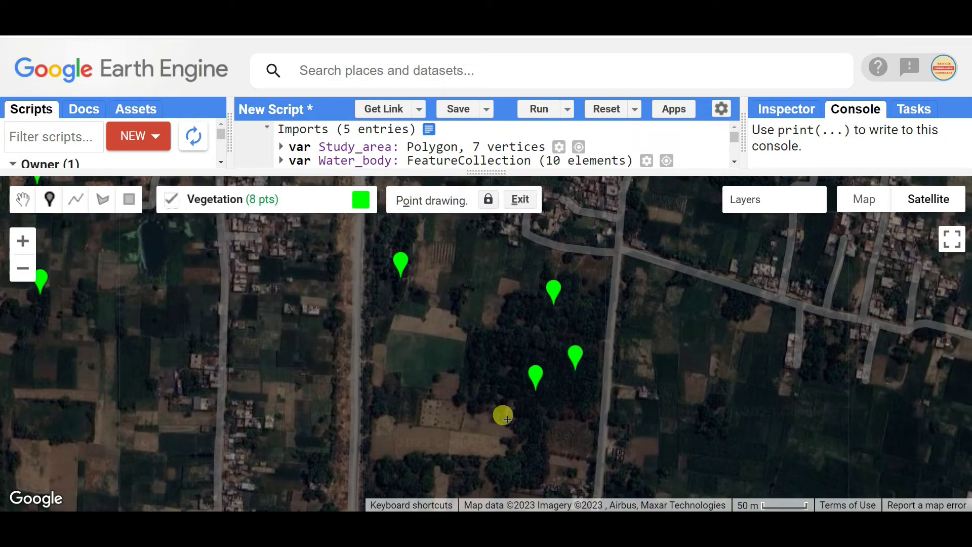
click(527, 460)
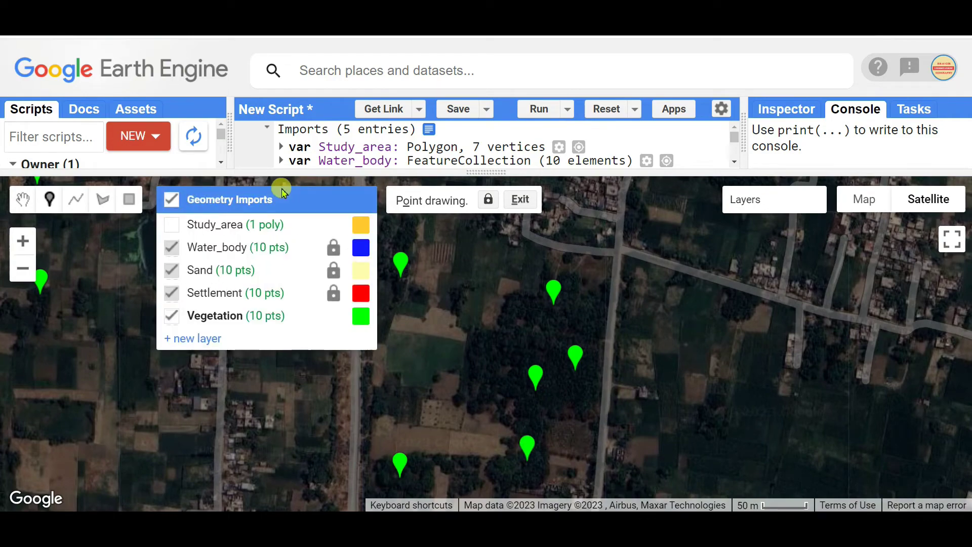
Step: Lock the Vegetation layer and create a new layer for the next class
mouse_move(291, 323)
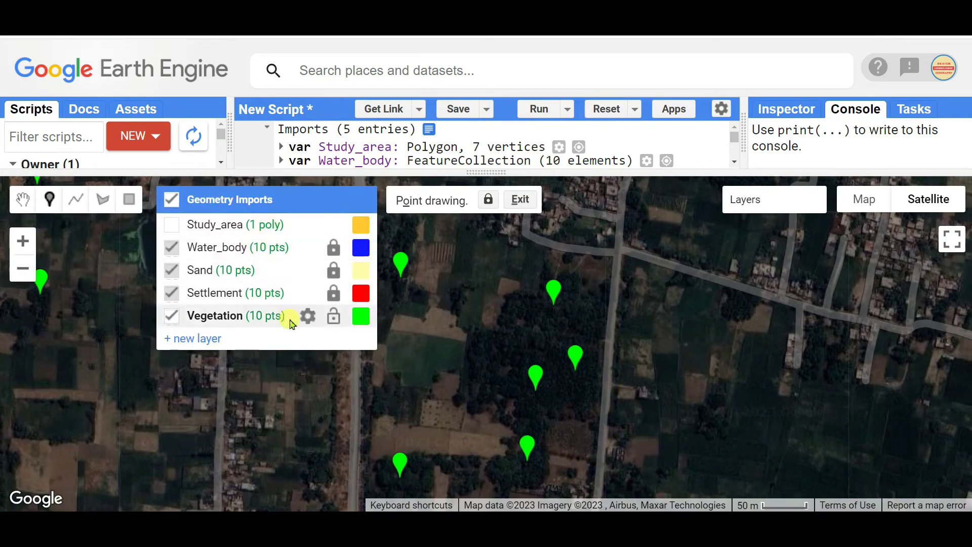
click(334, 318)
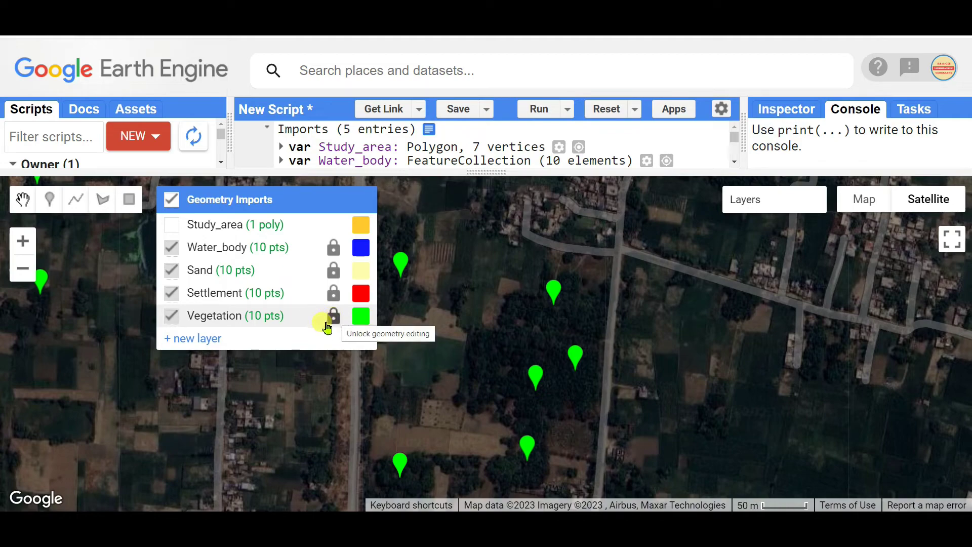
click(203, 339)
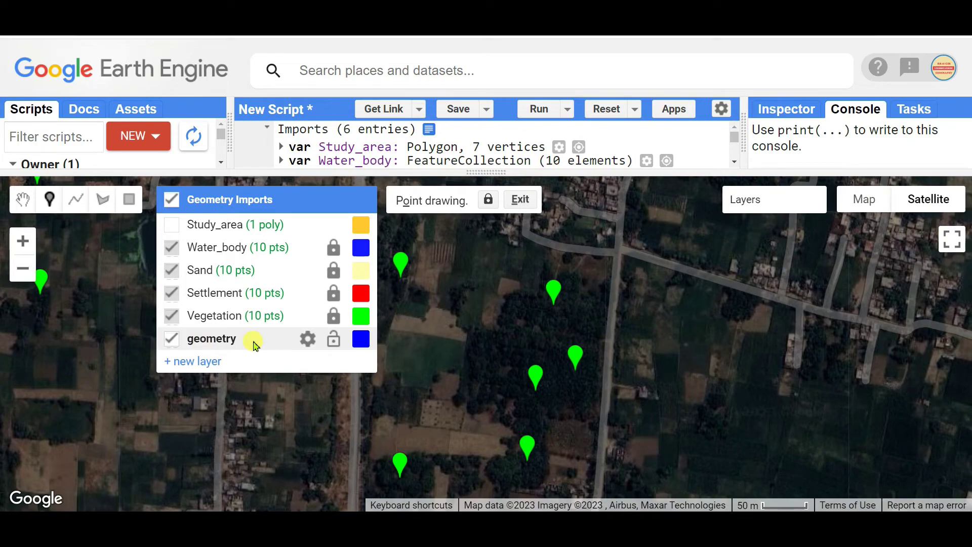
Step: Rename the new layer Agriculture and import it as a FeatureCollection
click(307, 339)
drag(360, 201, 249, 205)
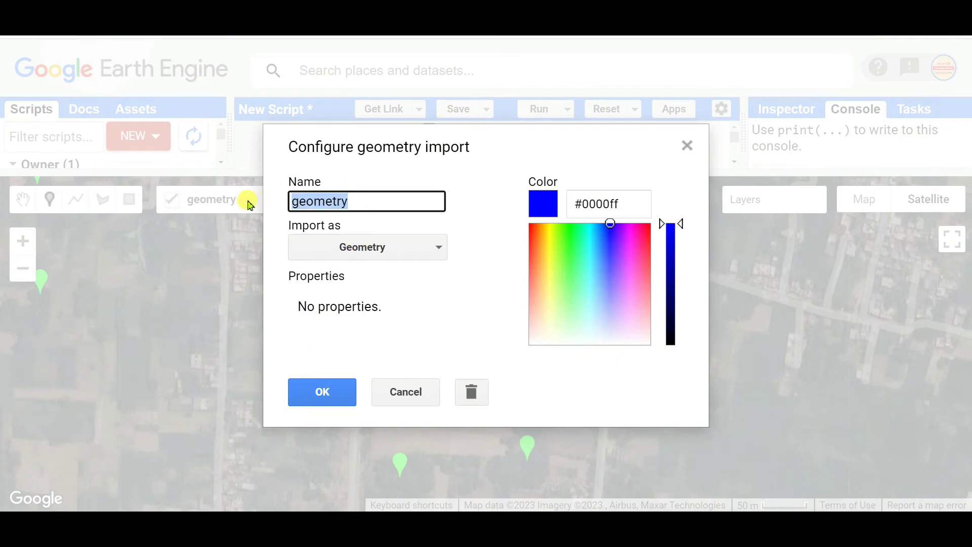
text(Agriculture)
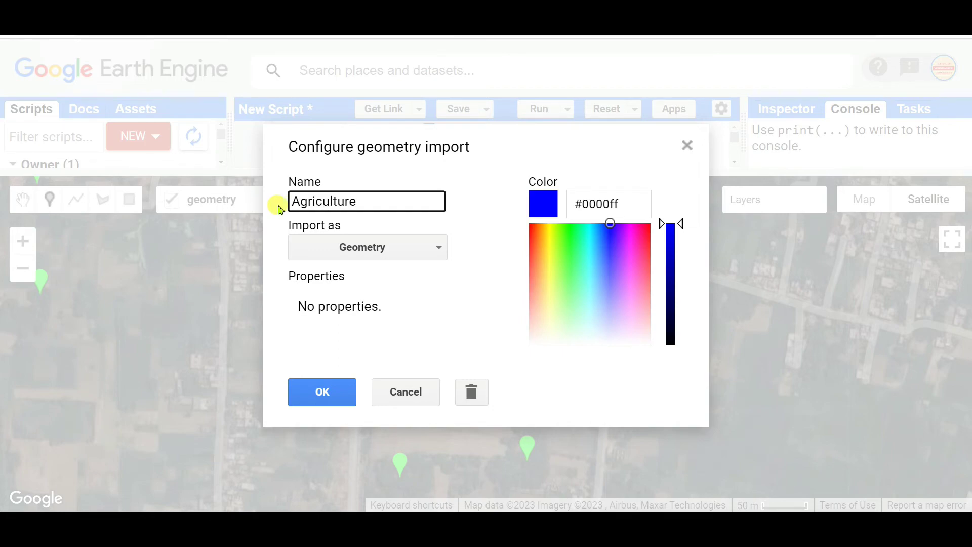
click(369, 247)
click(369, 329)
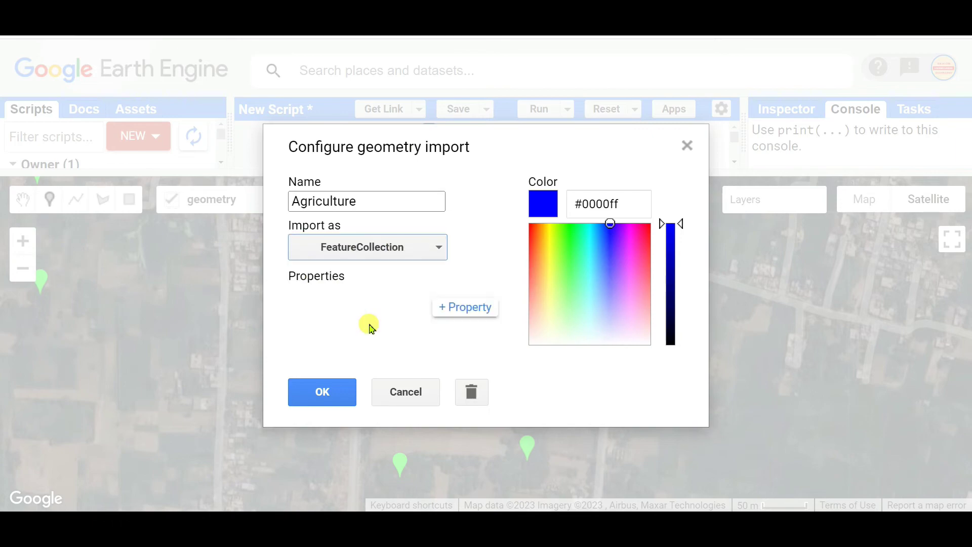
Step: Give Agriculture property Class = 5 and a yellow-green #ecff2c colour, then save
click(451, 310)
click(342, 326)
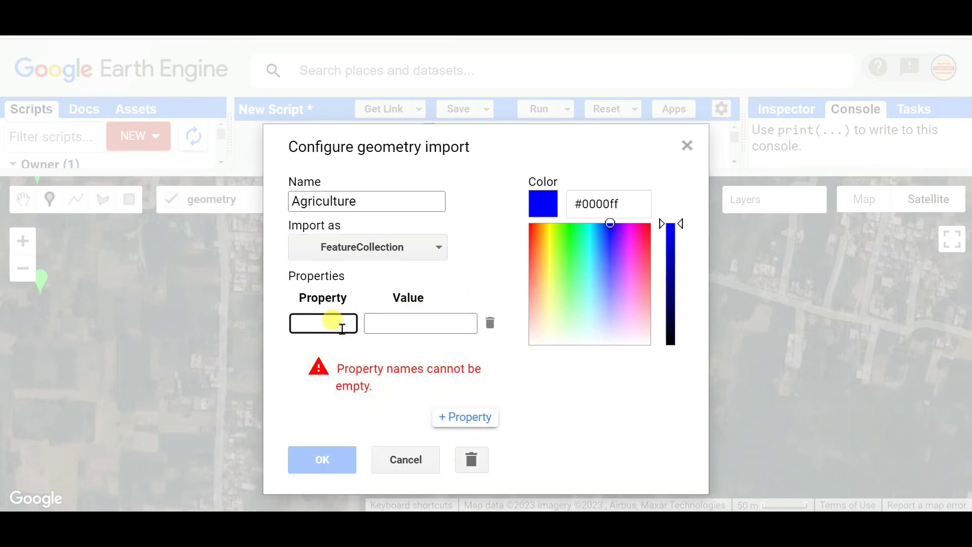
text(C)
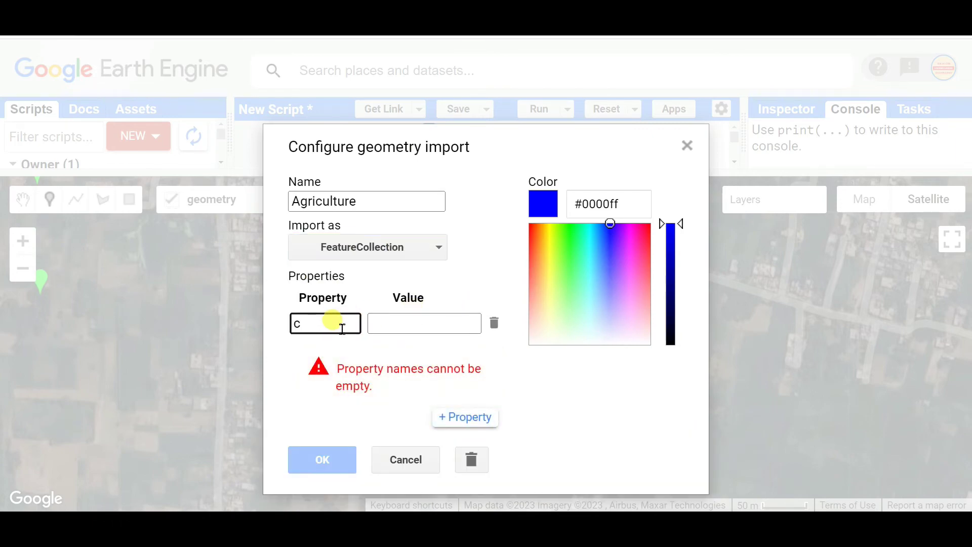
key(BackSpace)
text(Class)
click(402, 324)
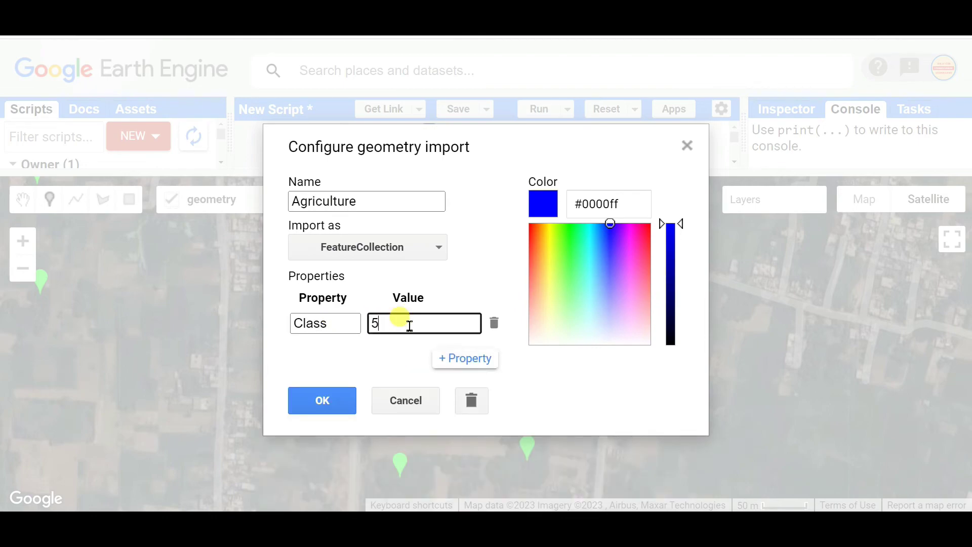
click(554, 260)
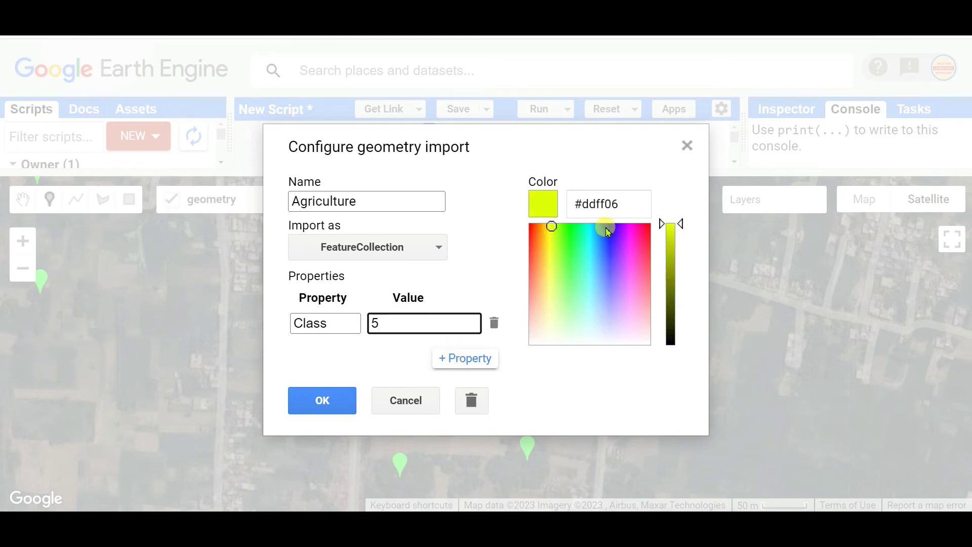
mouse_move(607, 231)
mouse_down()
mouse_move(546, 233)
mouse_move(554, 252)
mouse_up()
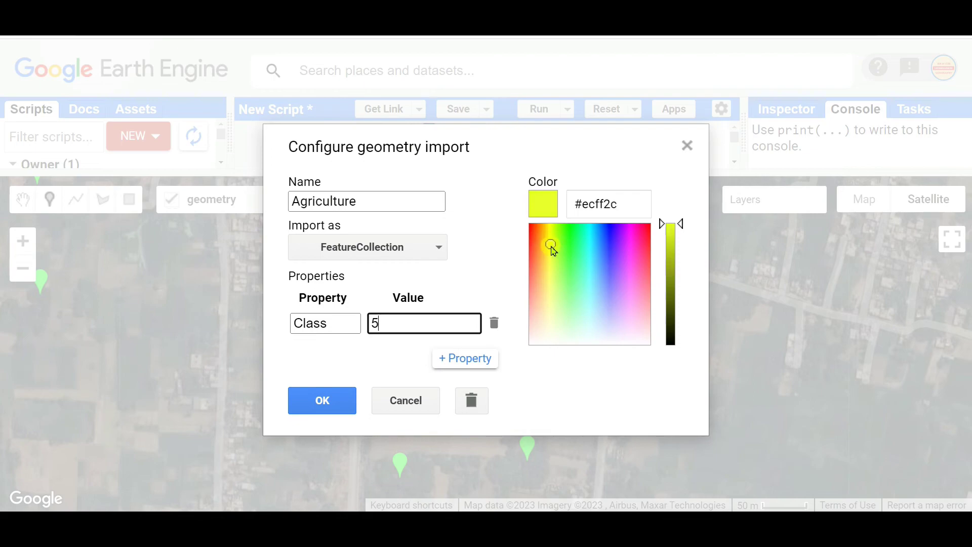
click(341, 401)
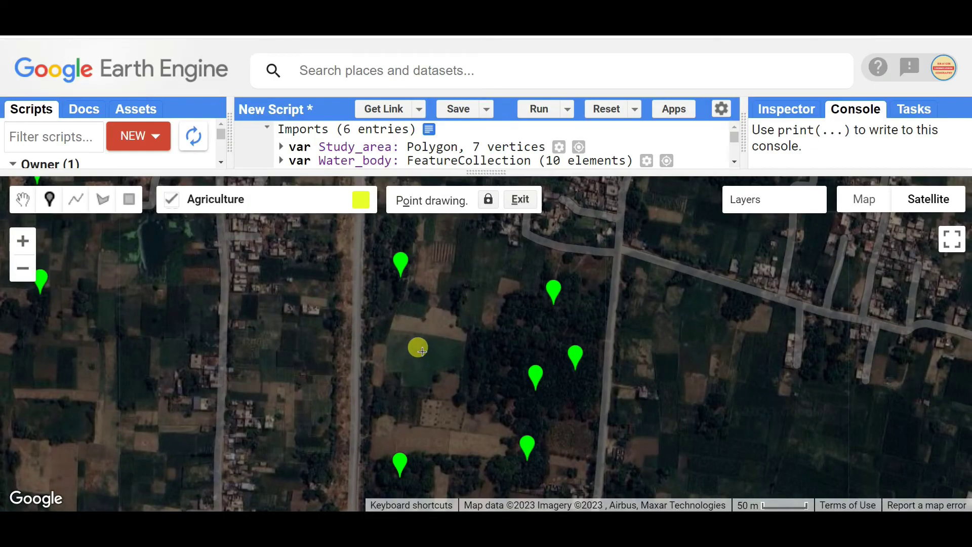
Step: Place Agriculture points across the western, lower and eastern farmland fields
click(296, 346)
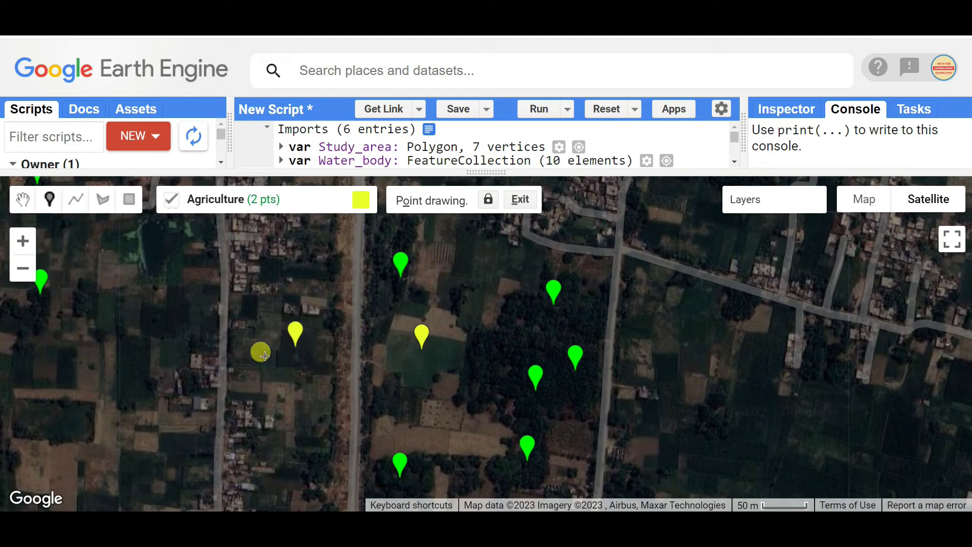
click(149, 349)
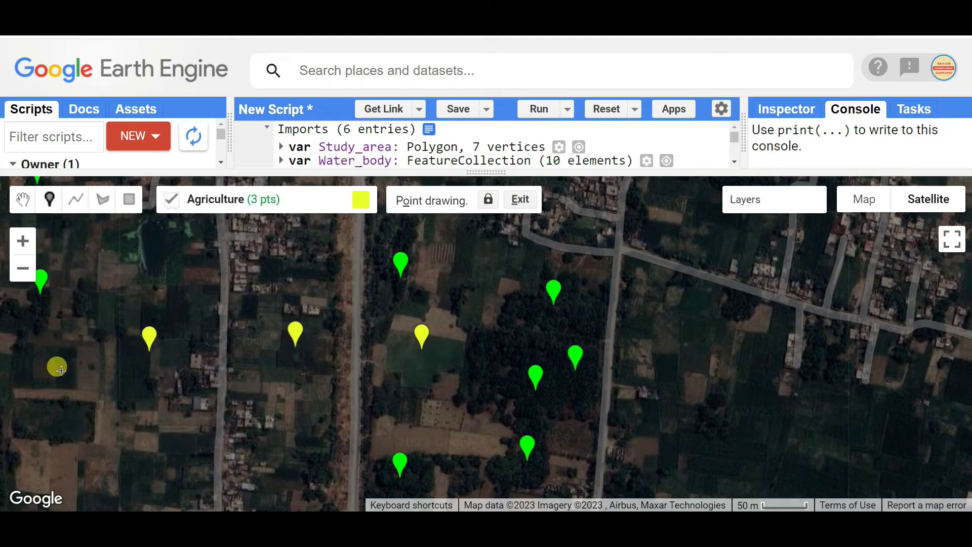
click(65, 479)
click(162, 437)
click(446, 422)
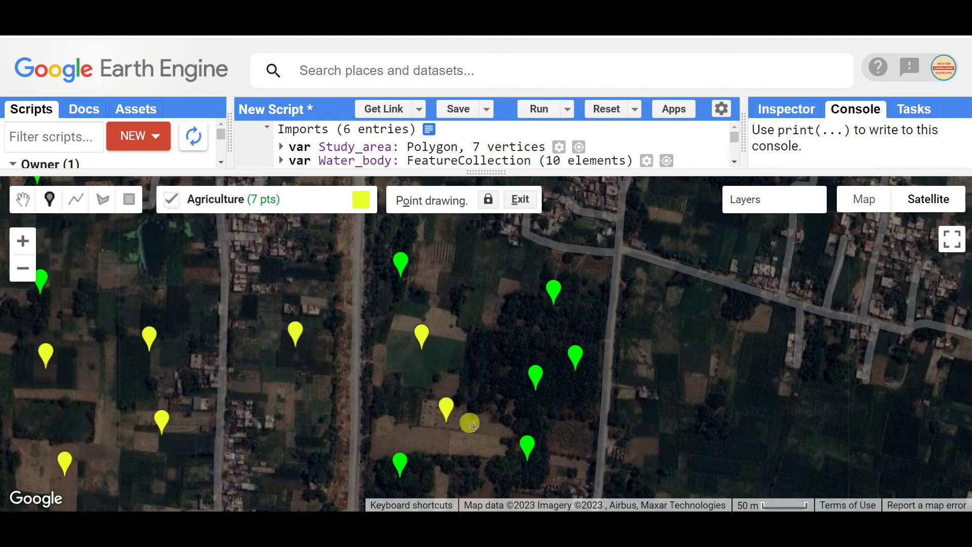
click(713, 449)
click(810, 432)
click(926, 449)
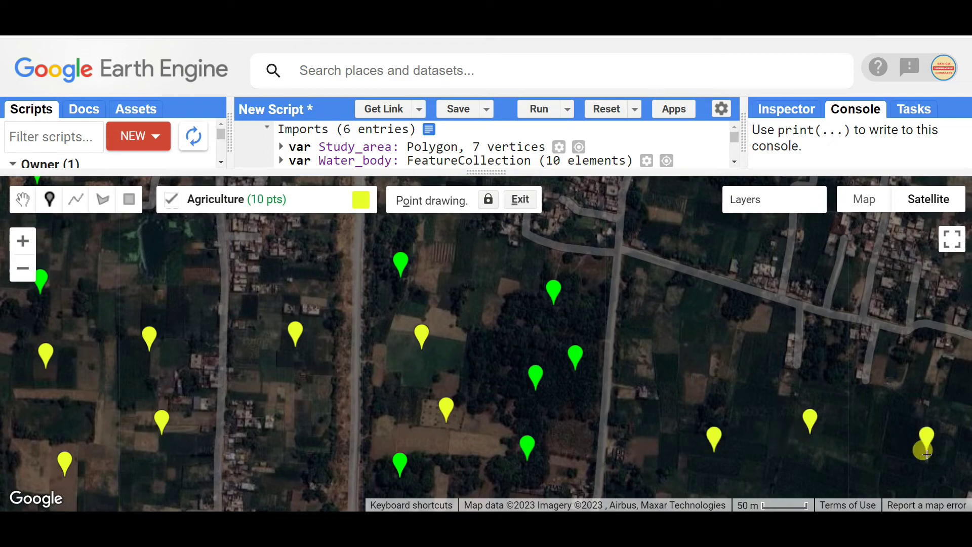
click(690, 331)
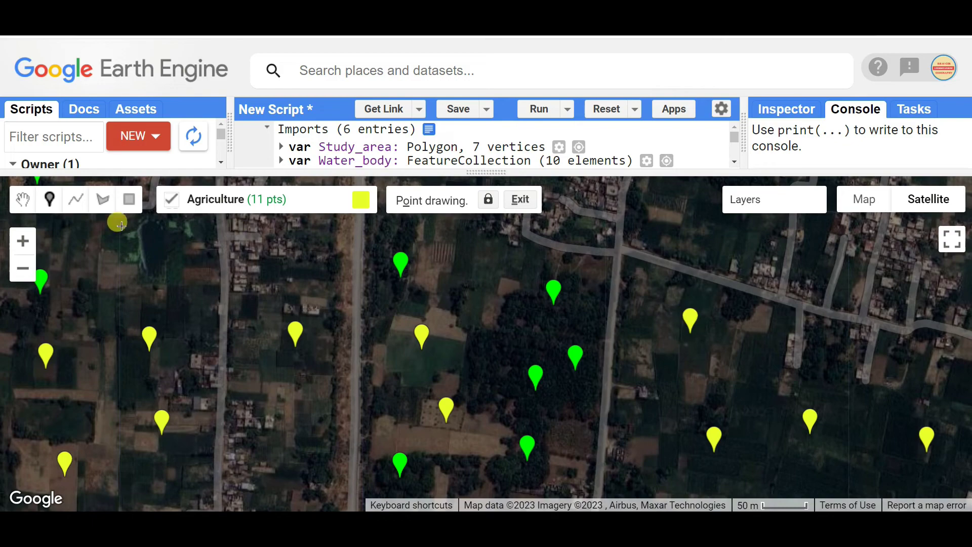
Step: Delete the surplus eleventh Agriculture point
click(22, 199)
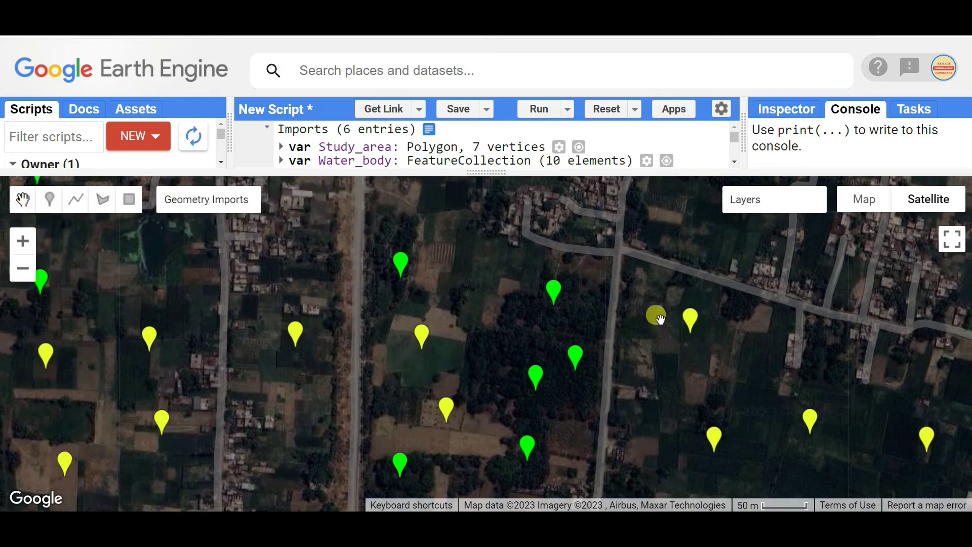
click(690, 322)
click(569, 199)
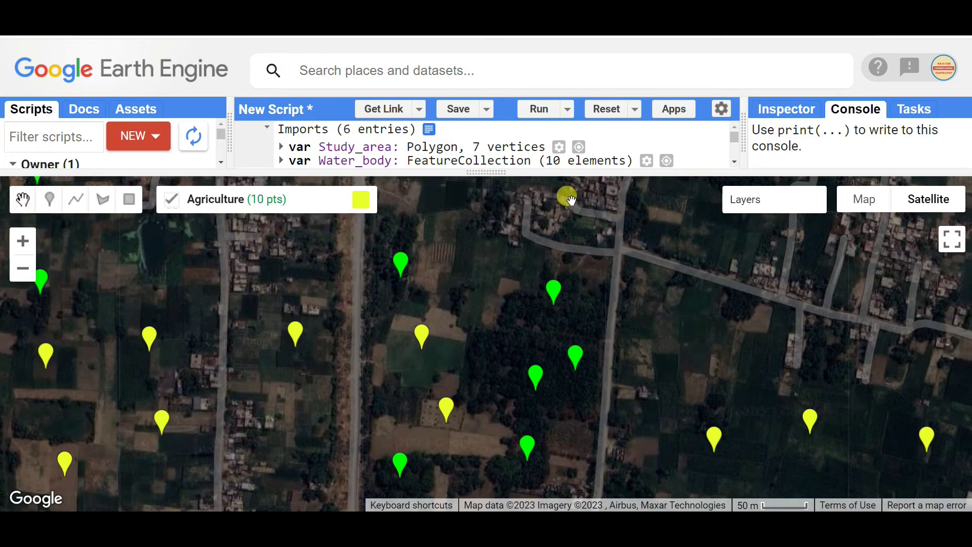
Step: Zoom out and shift the map to show more of the Ganges
scroll(511, 296, down, 2)
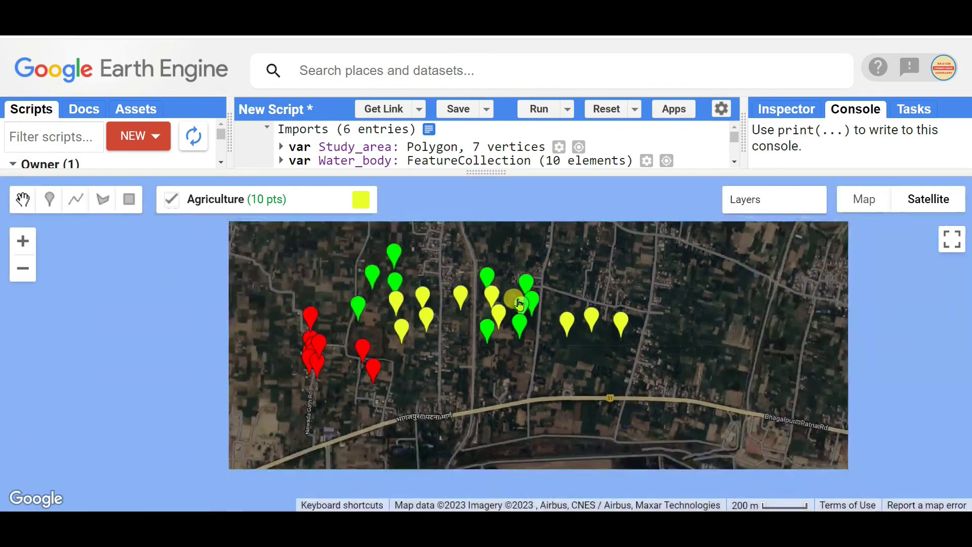
scroll(518, 278, down, 1)
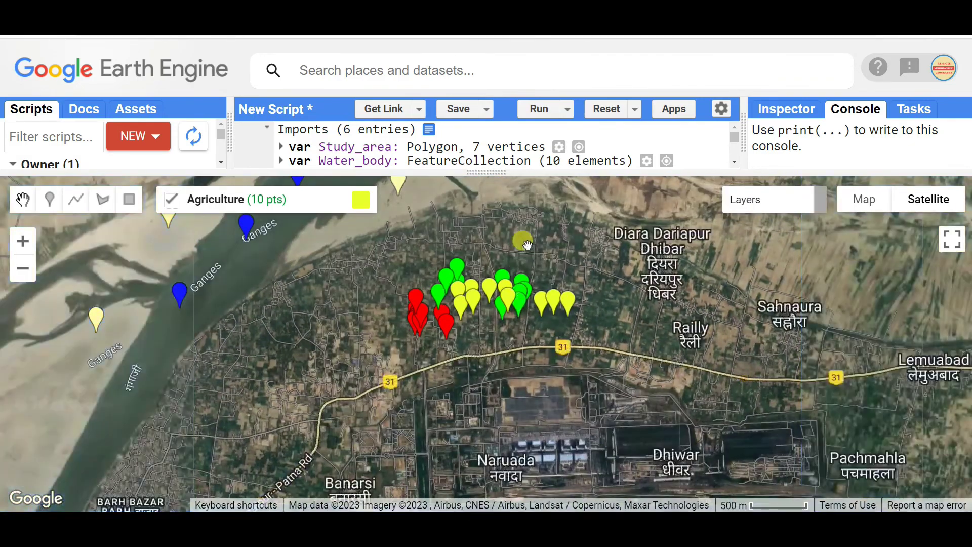
drag(527, 245, 518, 330)
mouse_move(238, 195)
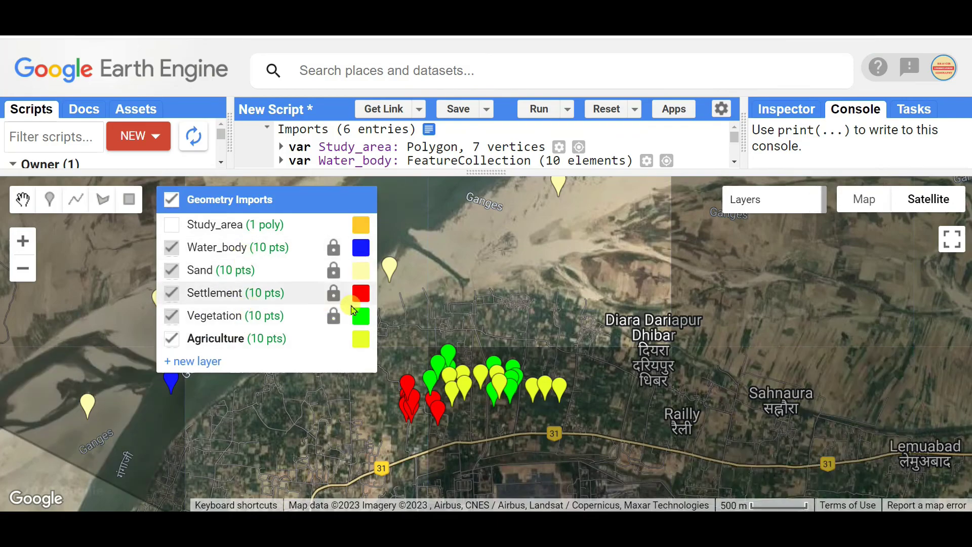
scroll(583, 316, up, 1)
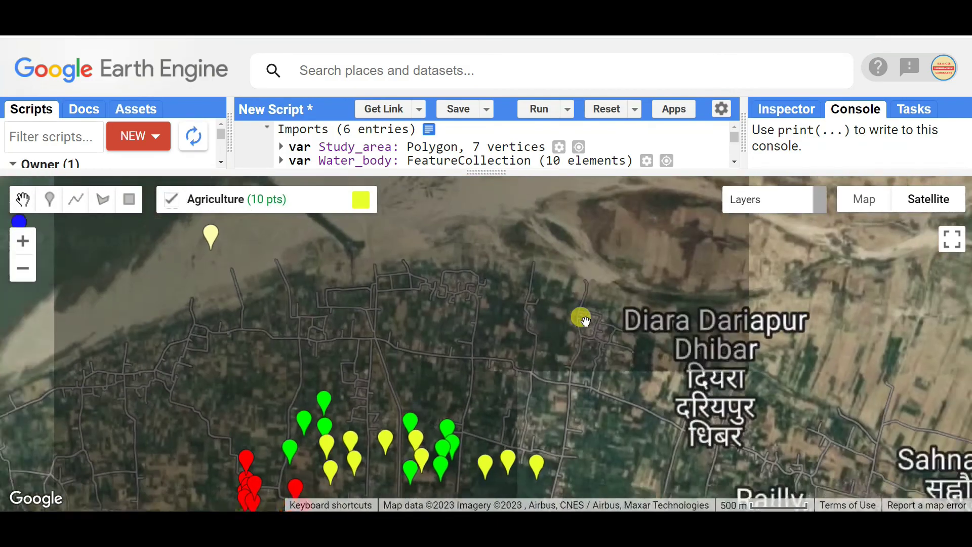
scroll(585, 319, down, 1)
scroll(582, 318, down, 1)
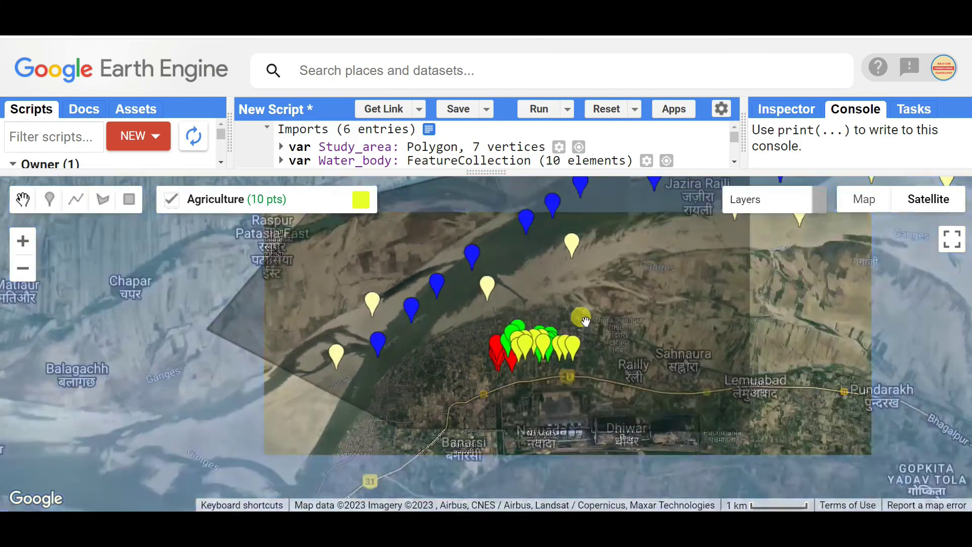
Step: Review the study area and its markers, then enlarge the code editor to list all imports
drag(677, 317, 525, 338)
drag(663, 331, 521, 302)
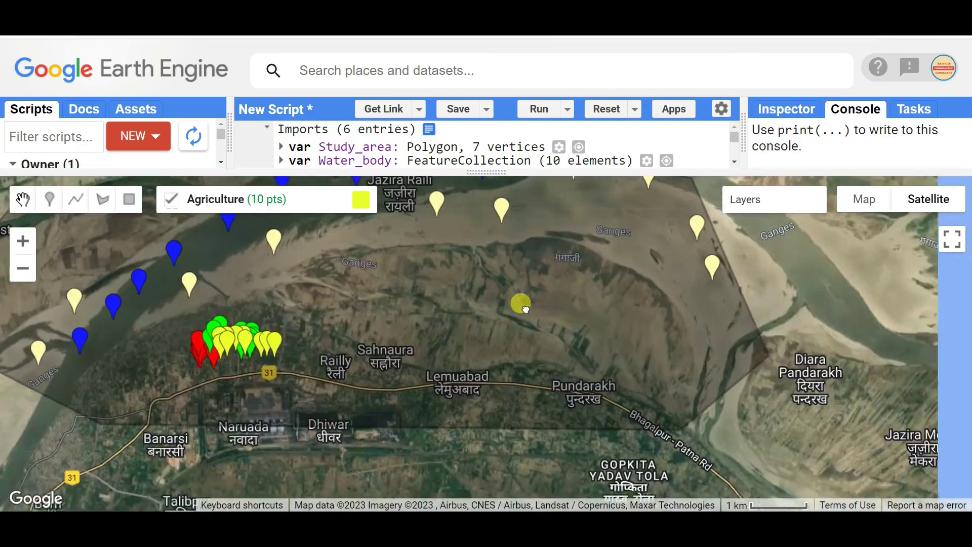
drag(620, 326, 632, 386)
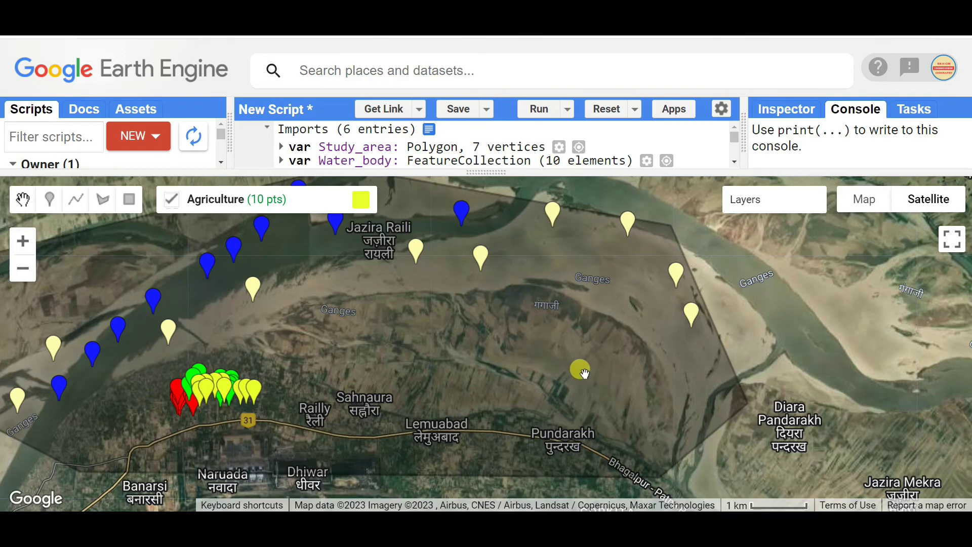
scroll(583, 373, up, 1)
scroll(584, 373, down, 1)
scroll(622, 369, up, 3)
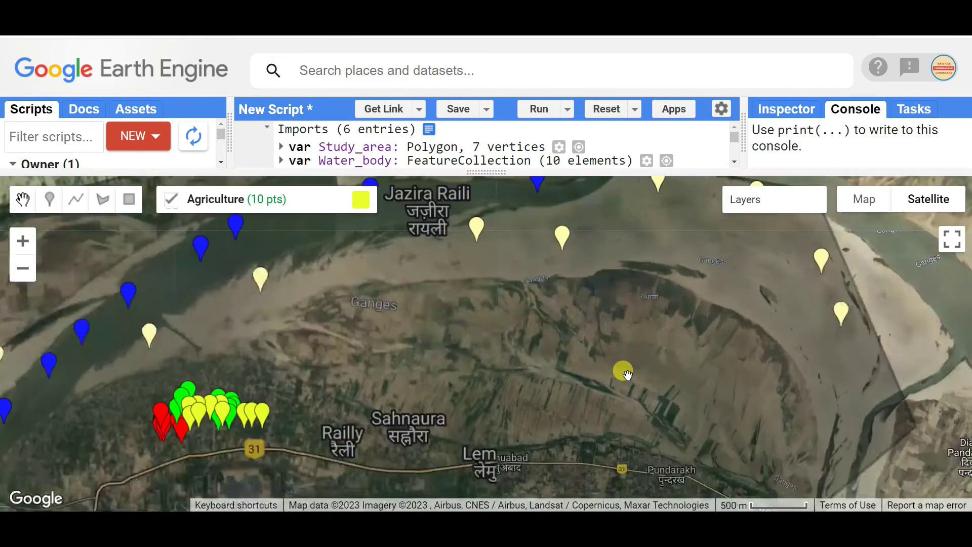
scroll(622, 373, down, 2)
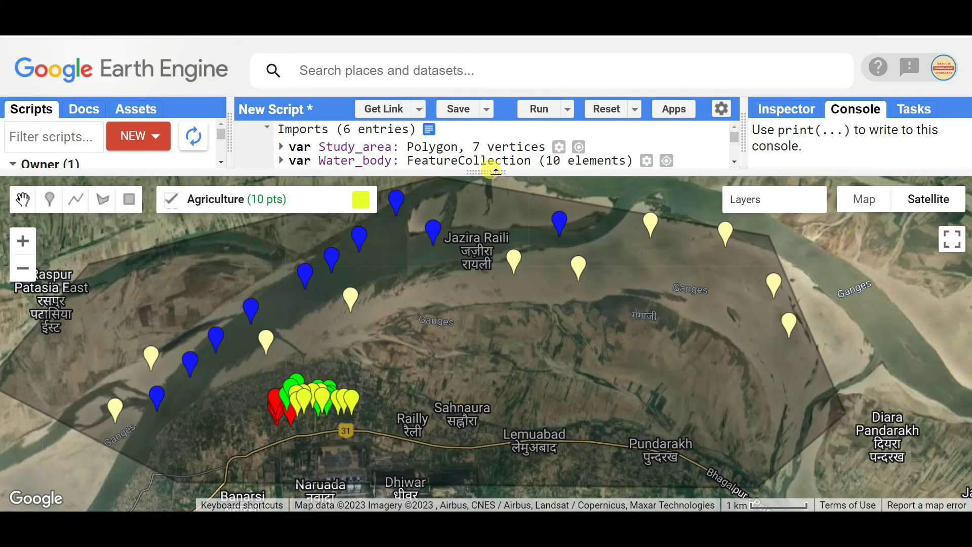
drag(490, 171, 512, 281)
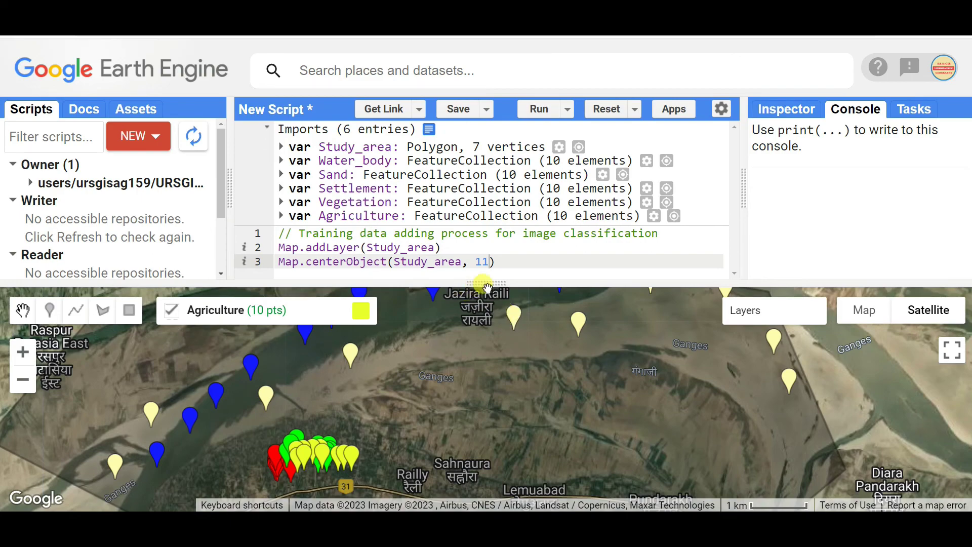
Step: Finish editing Agriculture and show the generated imports code with each point's Class
mouse_move(191, 310)
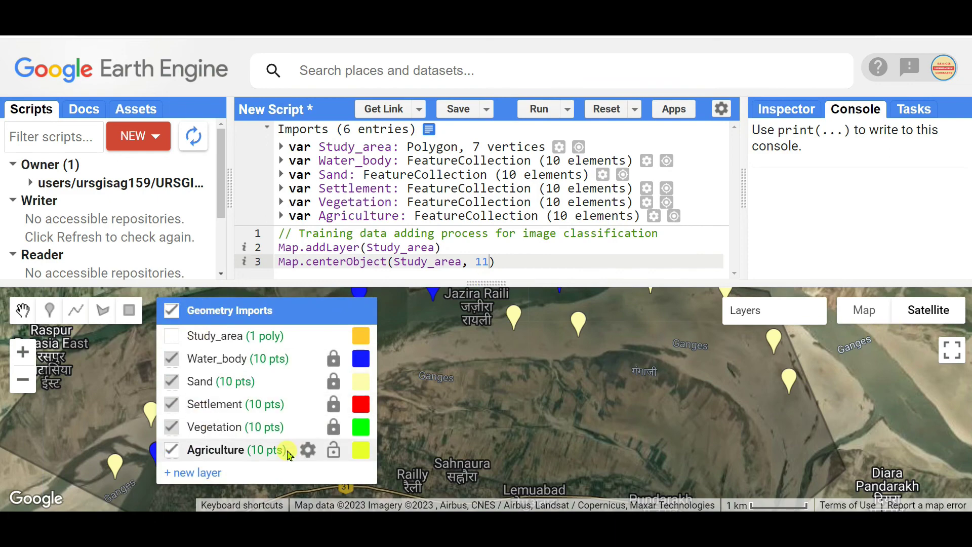
click(330, 450)
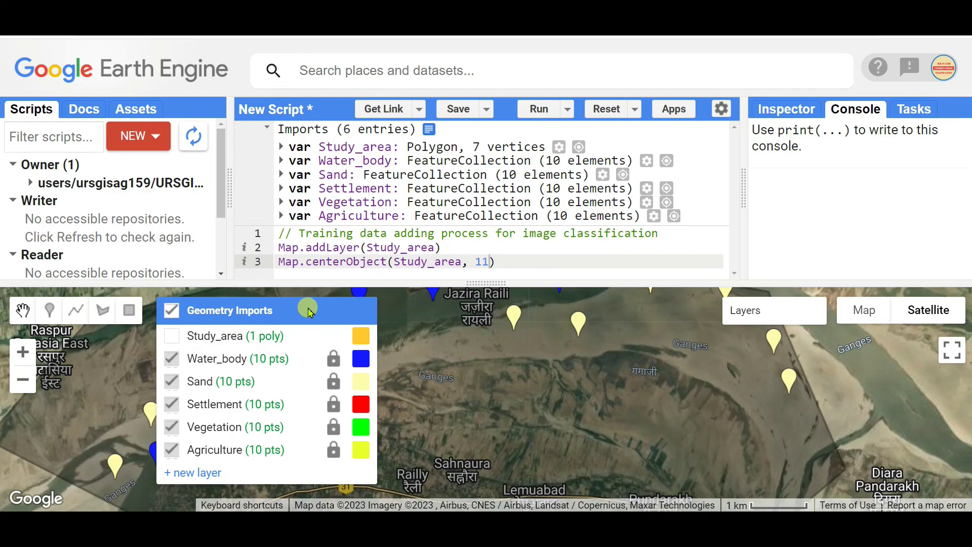
click(429, 130)
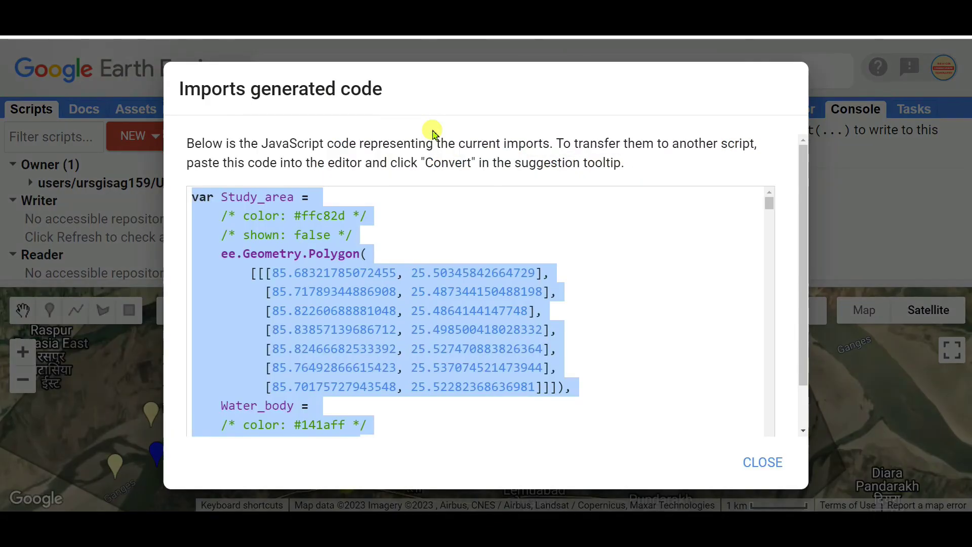
scroll(434, 298, down, 15)
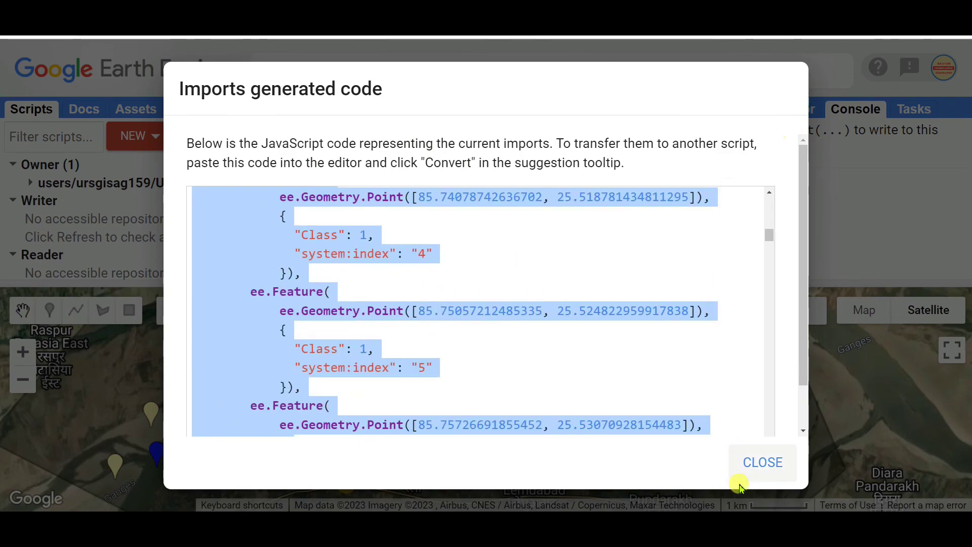